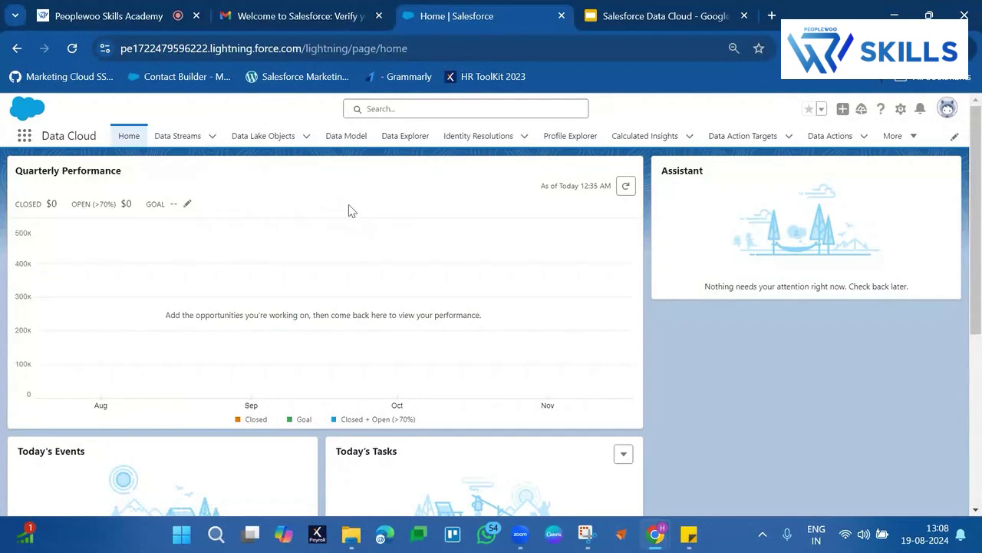
# Open the Task_Home data stream in Data Cloud and duplicate its browser tab
pyautogui.click(197, 148)
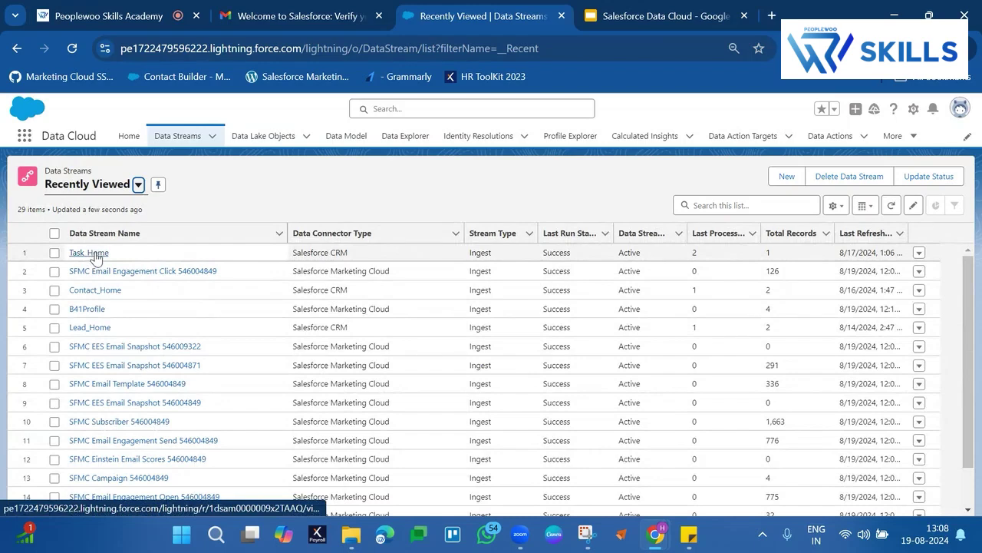
pyautogui.click(90, 254)
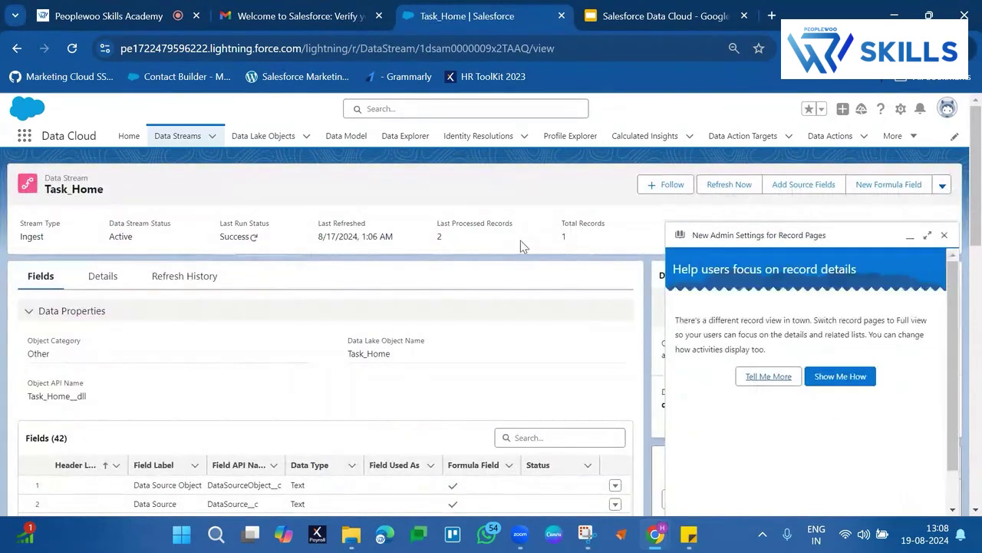
pyautogui.rightClick(469, 24)
pyautogui.click(523, 157)
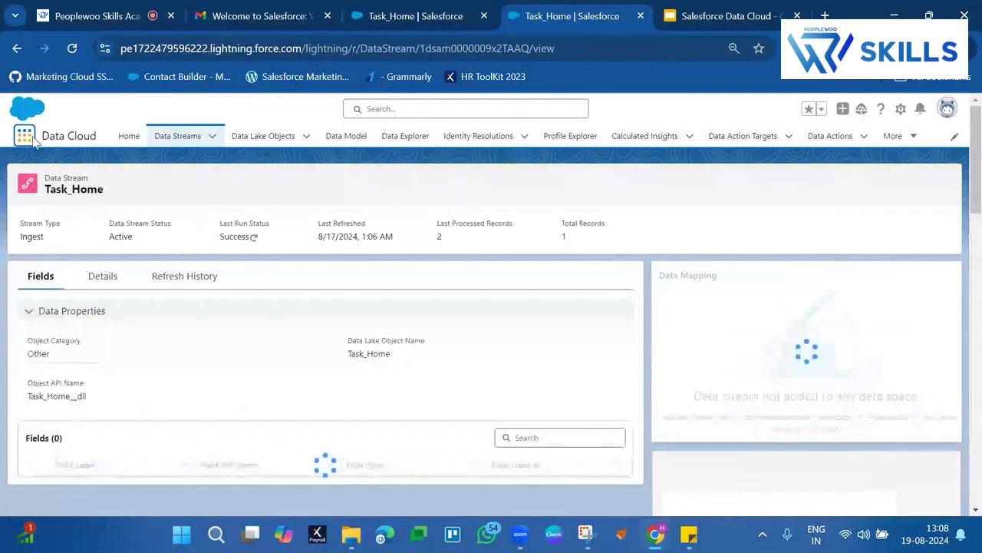
# Search for "sale" in the duplicated tab's app launcher and open the Sales app
pyautogui.click(25, 136)
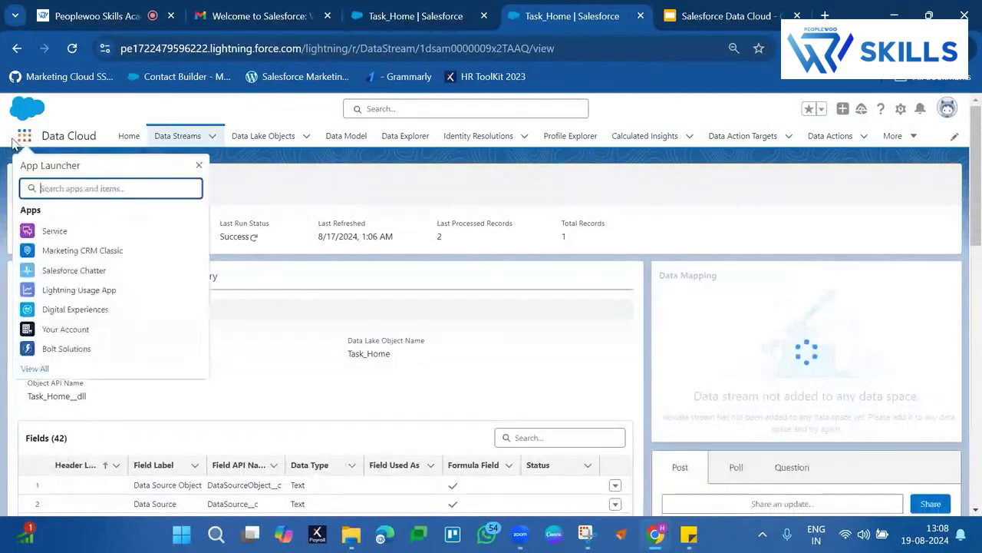
pyautogui.write('sale')
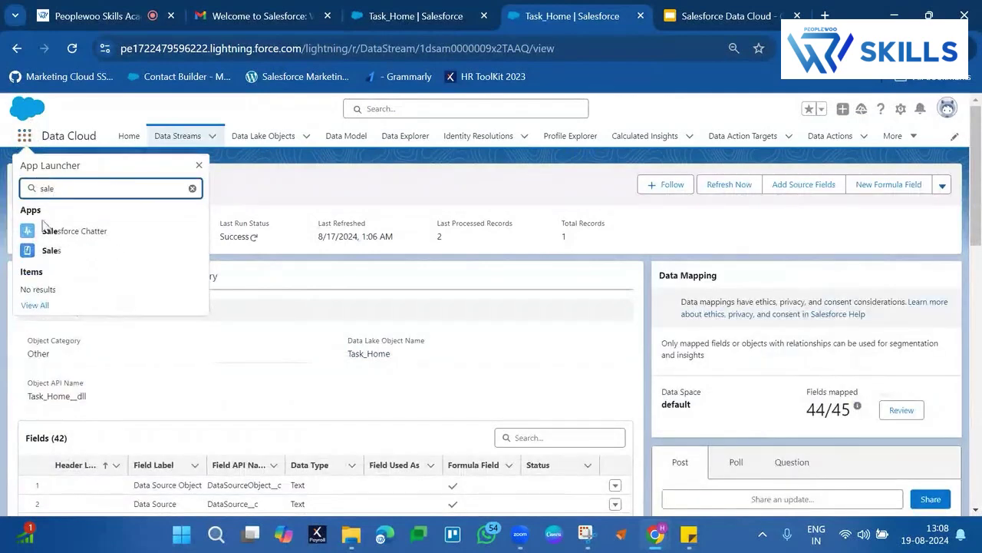
pyautogui.click(46, 250)
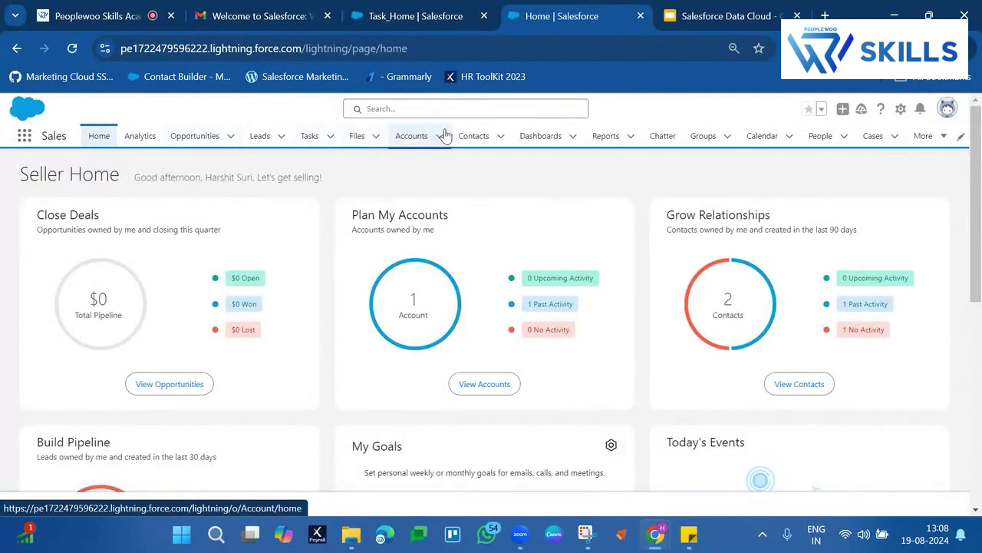
# Open the first contact in the Contacts list and view the Call logged in its August 2024 activity
pyautogui.click(475, 145)
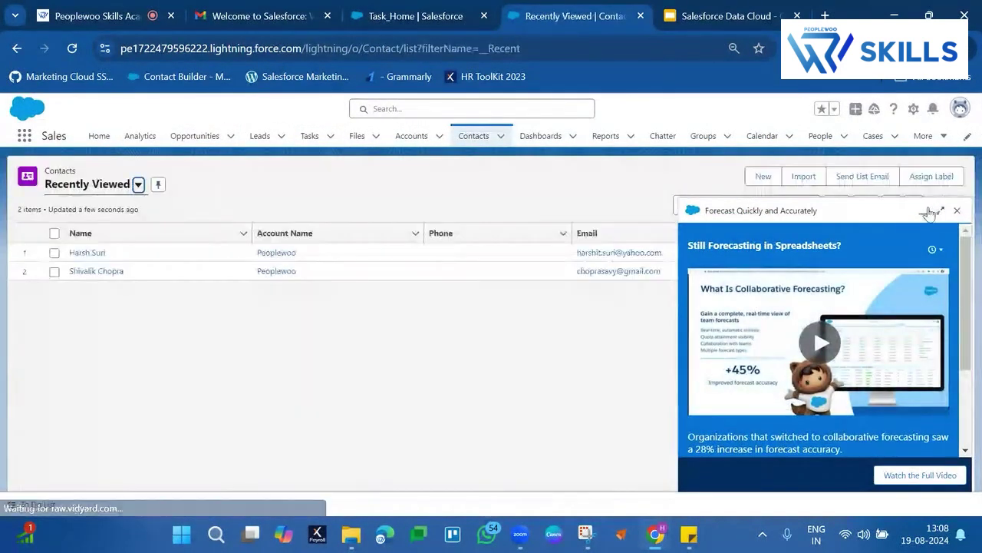
pyautogui.click(922, 211)
pyautogui.click(94, 253)
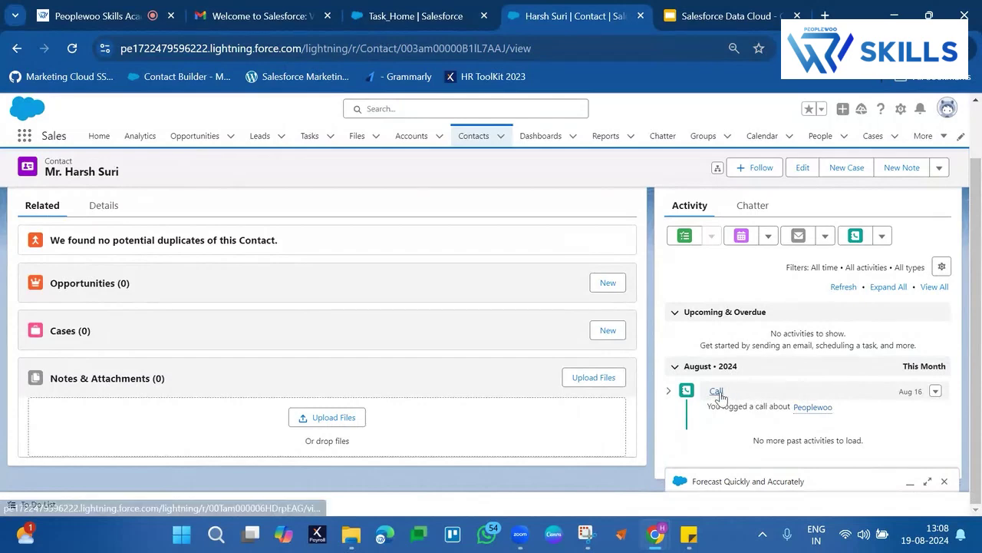
pyautogui.click(716, 392)
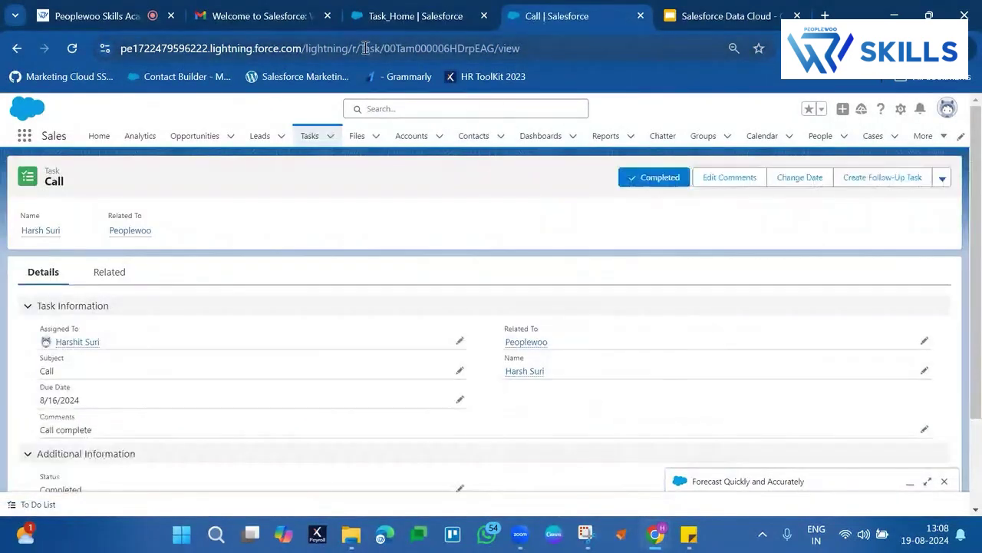
# Examine the object name and record ID in the Call task's URL and its header details
pyautogui.doubleClick(405, 48)
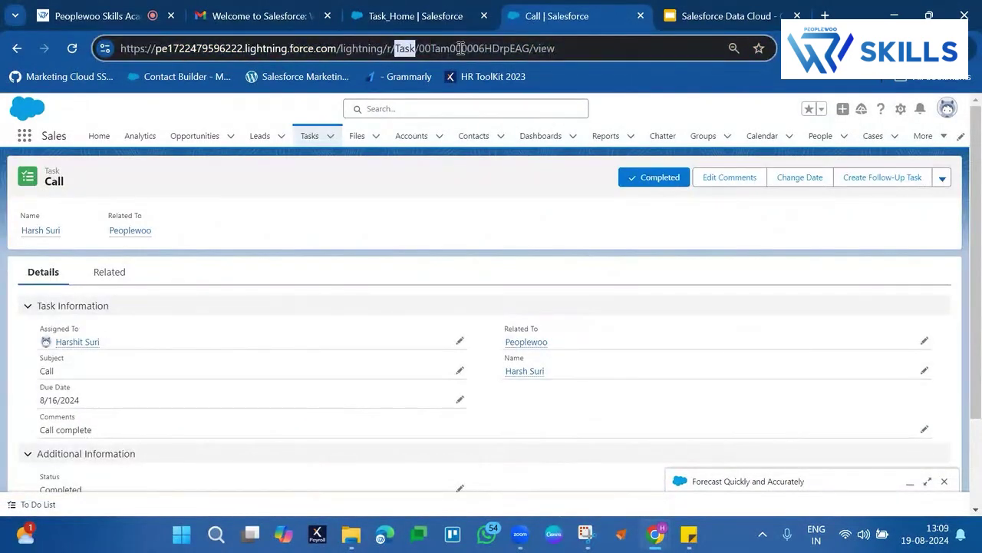
pyautogui.doubleClick(461, 48)
pyautogui.doubleClick(402, 48)
pyautogui.moveTo(42, 169); pyautogui.dragTo(311, 234)
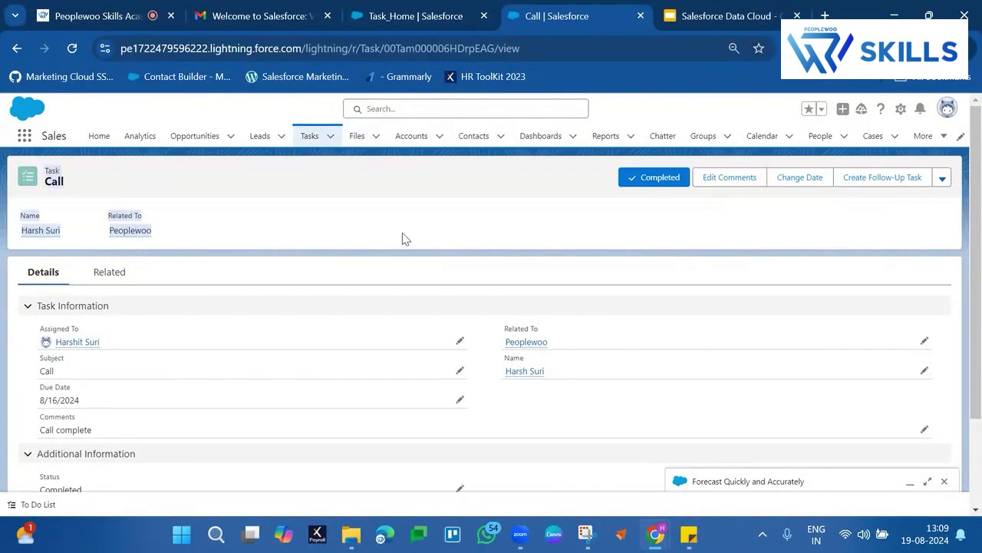
# Switch to the Peoplewoo Skills Academy session and admit the attendee from the waiting room
pyautogui.click(100, 16)
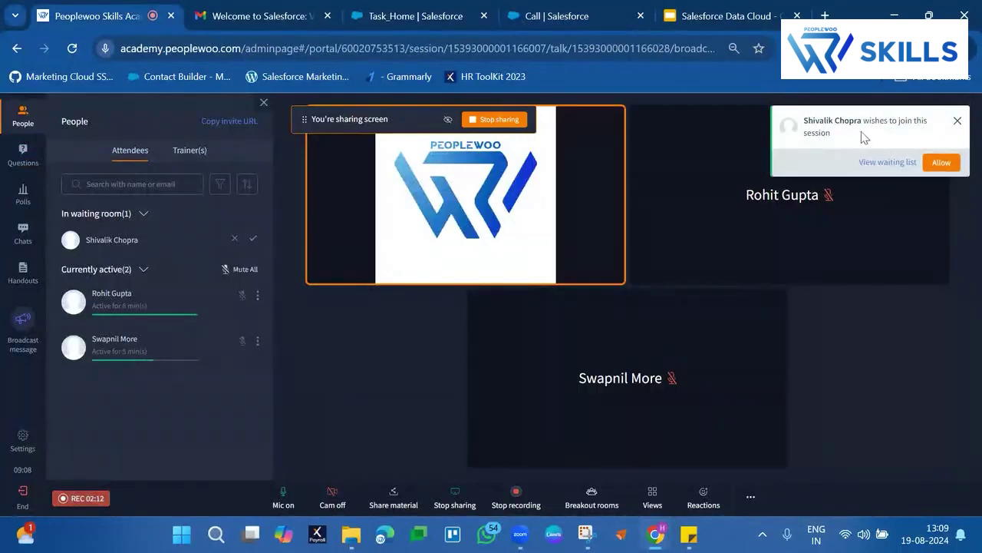
pyautogui.click(942, 163)
# Return to the Task_Home data stream, open its data mapping review and examine the field mappings to the data model entity
pyautogui.click(372, 7)
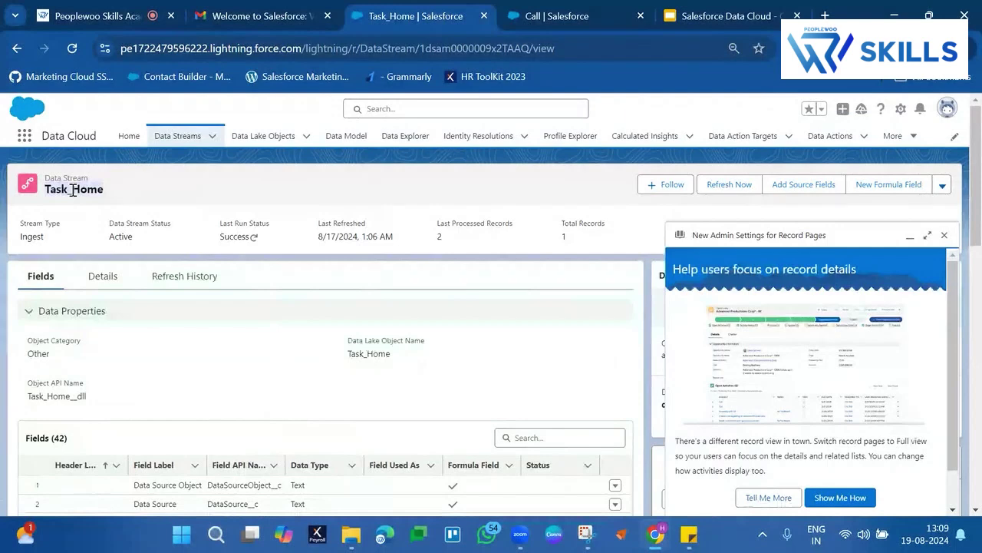
pyautogui.click(909, 236)
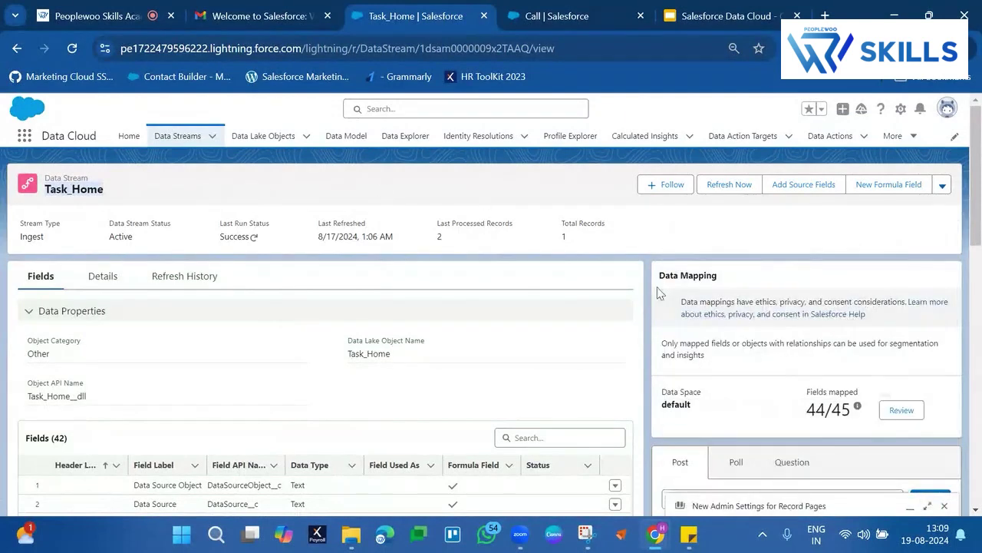
pyautogui.scroll(-1, 780, 384)
pyautogui.click(891, 326)
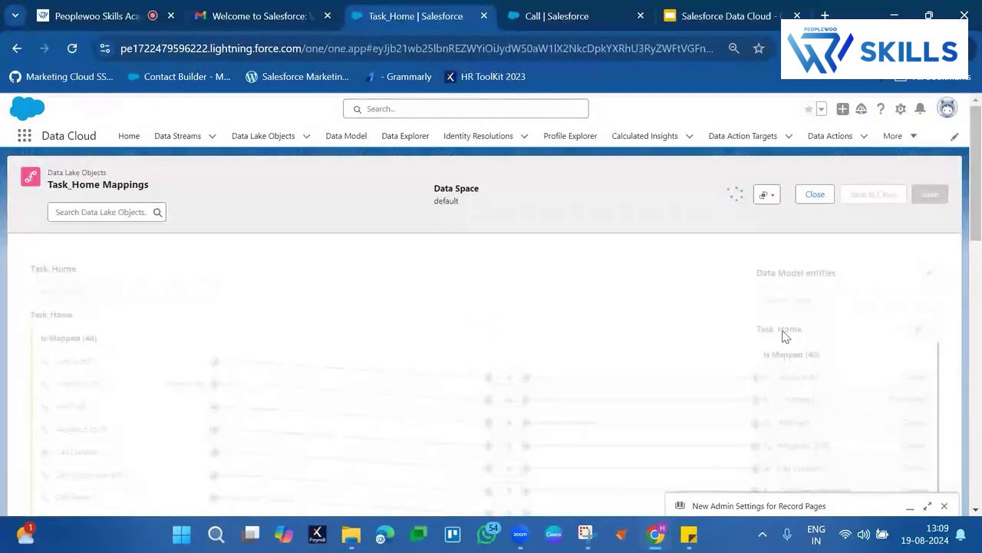
pyautogui.scroll(-9, 783, 329)
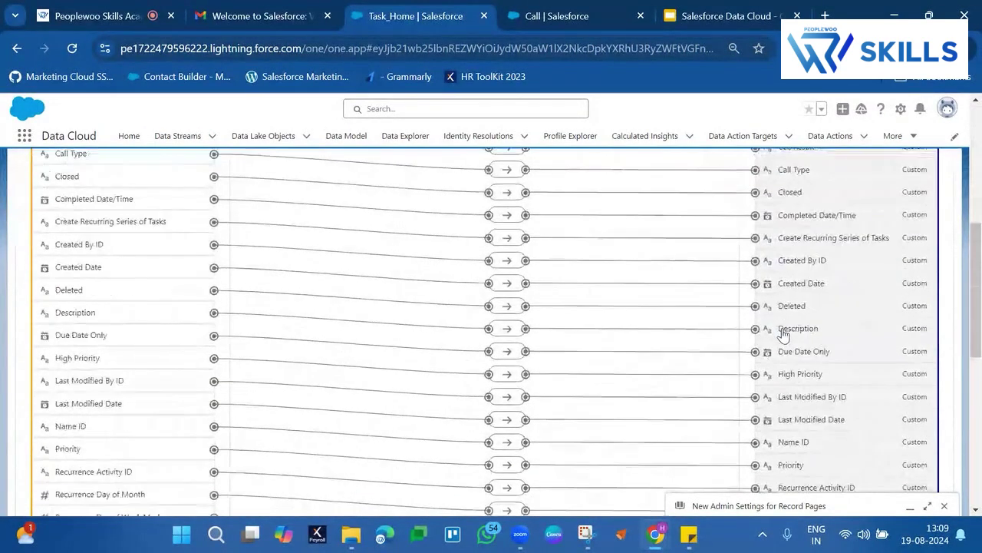
pyautogui.scroll(-5, 171, 422)
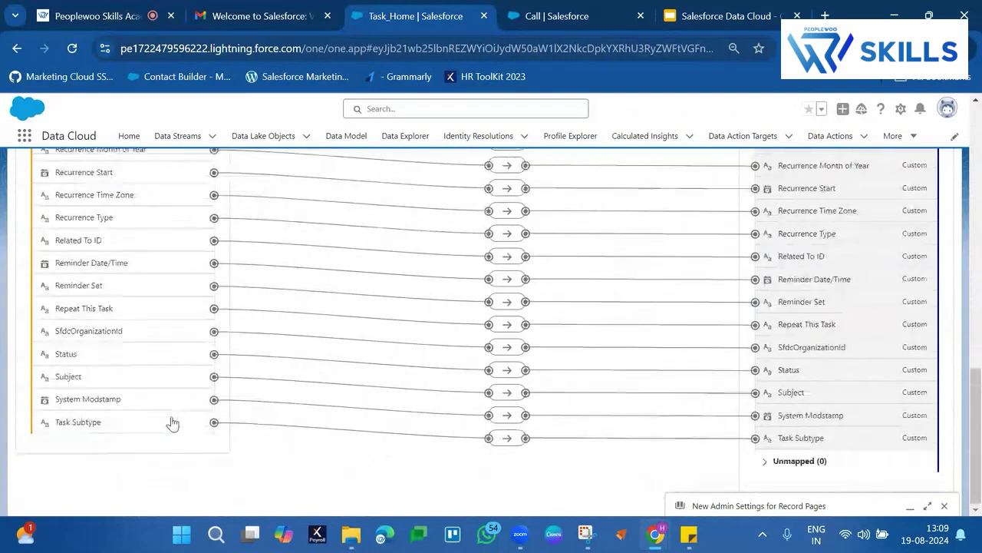
pyautogui.scroll(15, 883, 230)
pyautogui.scroll(2, 919, 248)
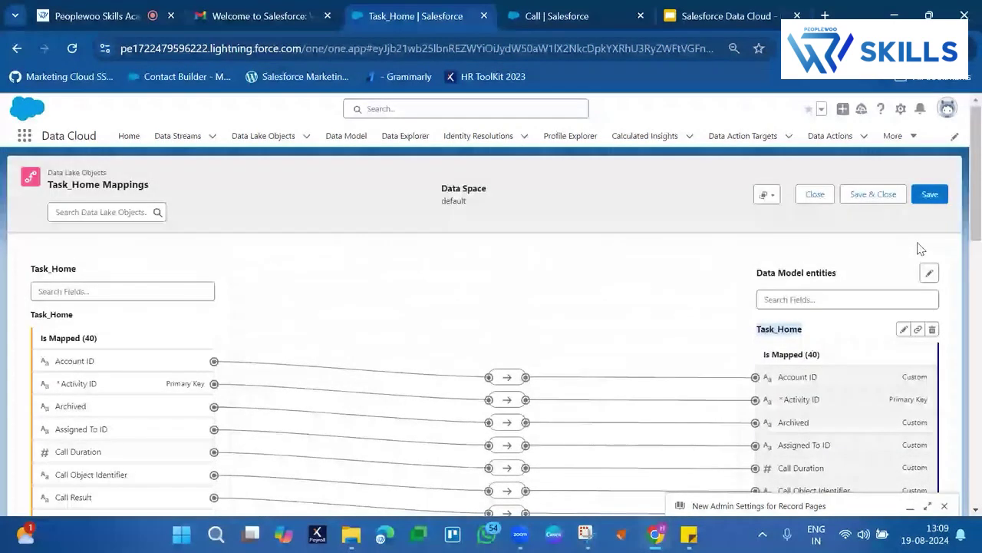
# Load the Task_Home data model object from the default data space in Data Explorer
pyautogui.click(400, 138)
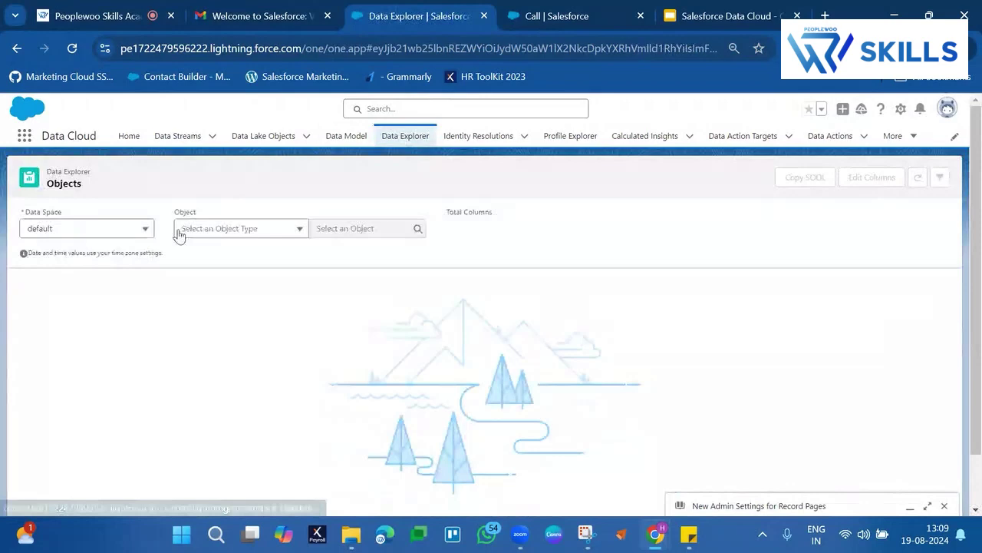
pyautogui.click(263, 232)
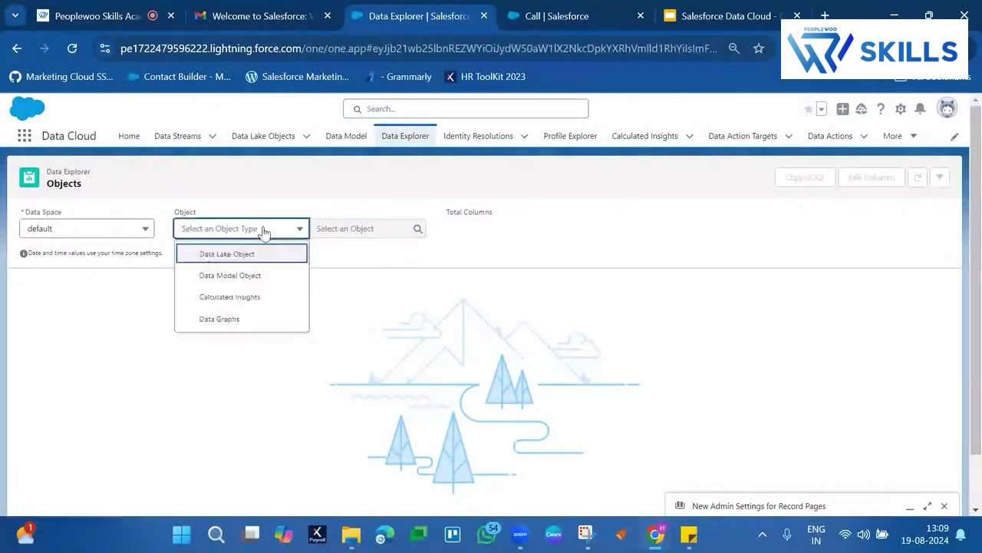
pyautogui.click(242, 276)
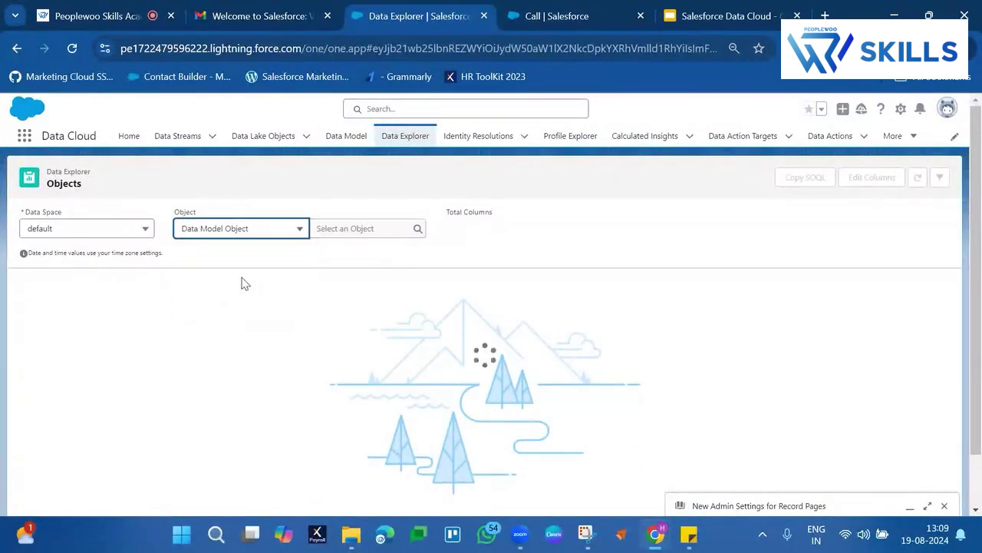
pyautogui.click(386, 224)
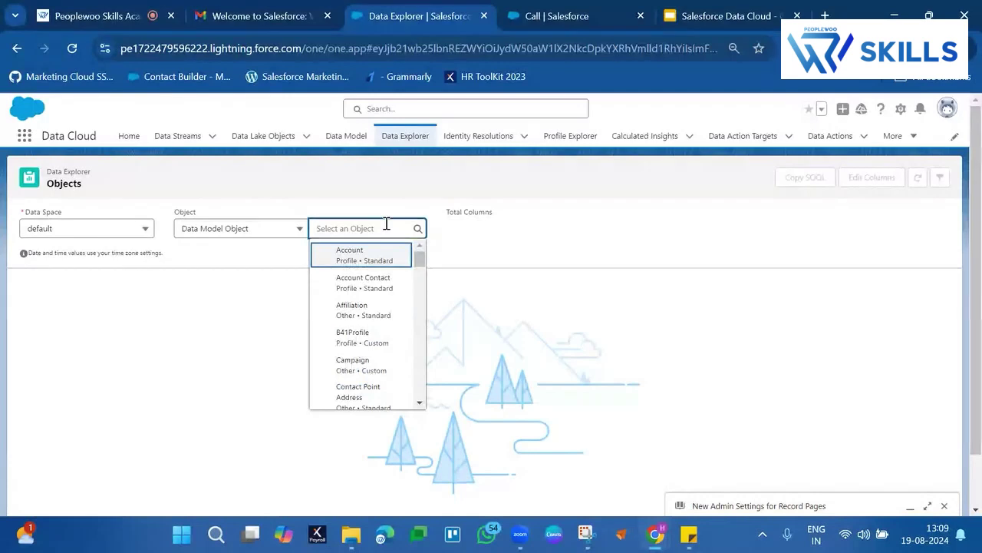
pyautogui.write('task')
pyautogui.click(355, 257)
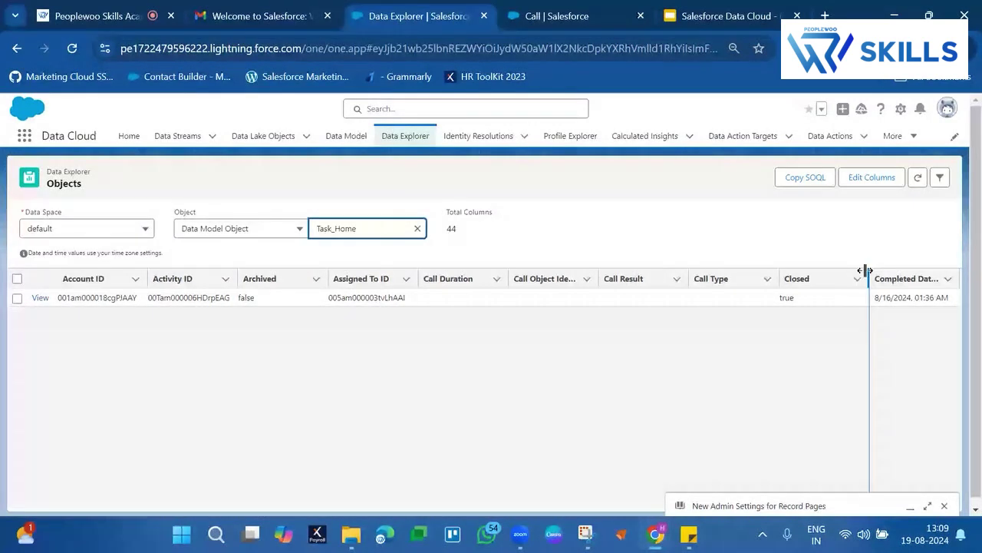
# Narrow the Closed column and widen the Completed Date/Time and Call Object Identifier columns of the Task_Home records
pyautogui.moveTo(865, 270); pyautogui.dragTo(807, 282)
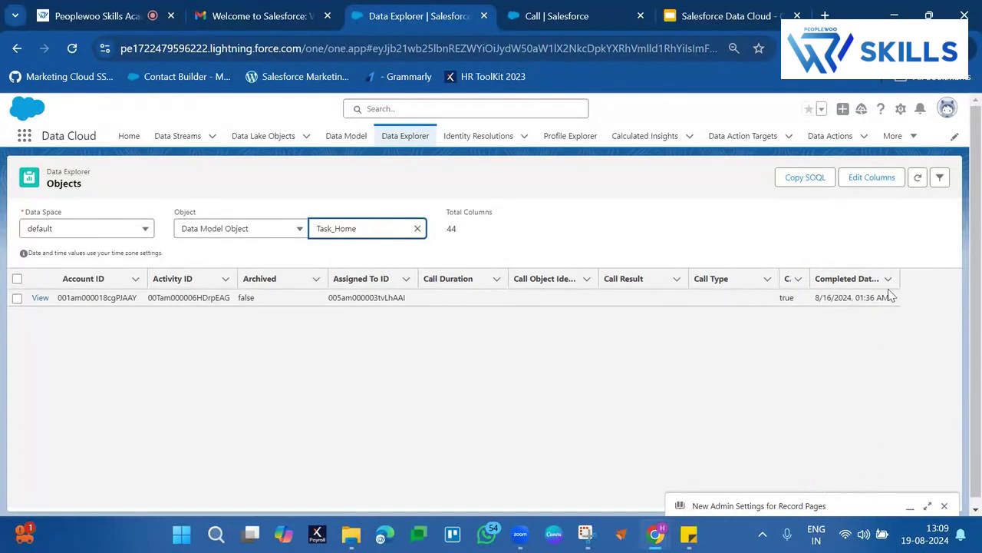
pyautogui.moveTo(899, 279); pyautogui.dragTo(959, 280)
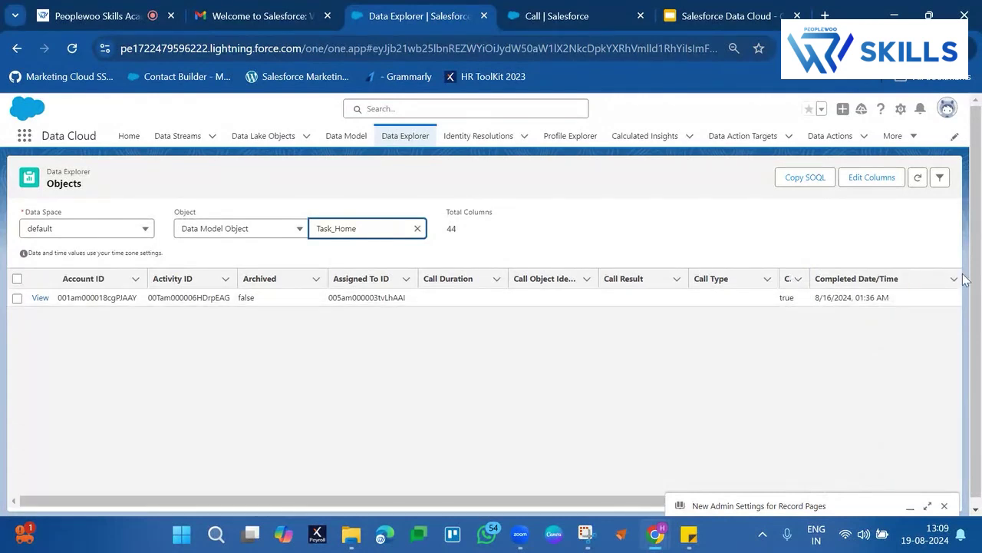
pyautogui.click(836, 300)
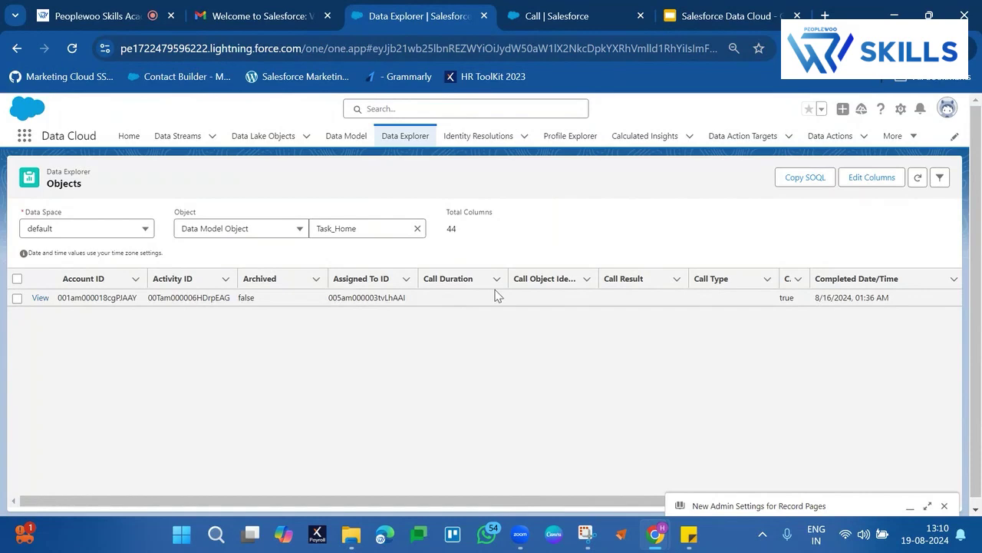
pyautogui.moveTo(598, 273); pyautogui.dragTo(652, 270)
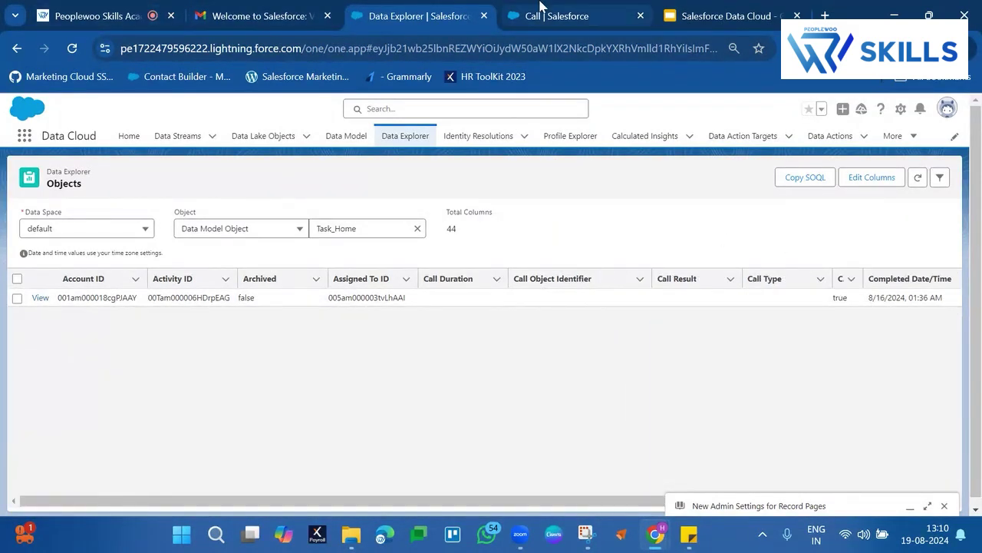
# Return to the Call task in Sales, open its comments for editing and save the task
pyautogui.click(541, 10)
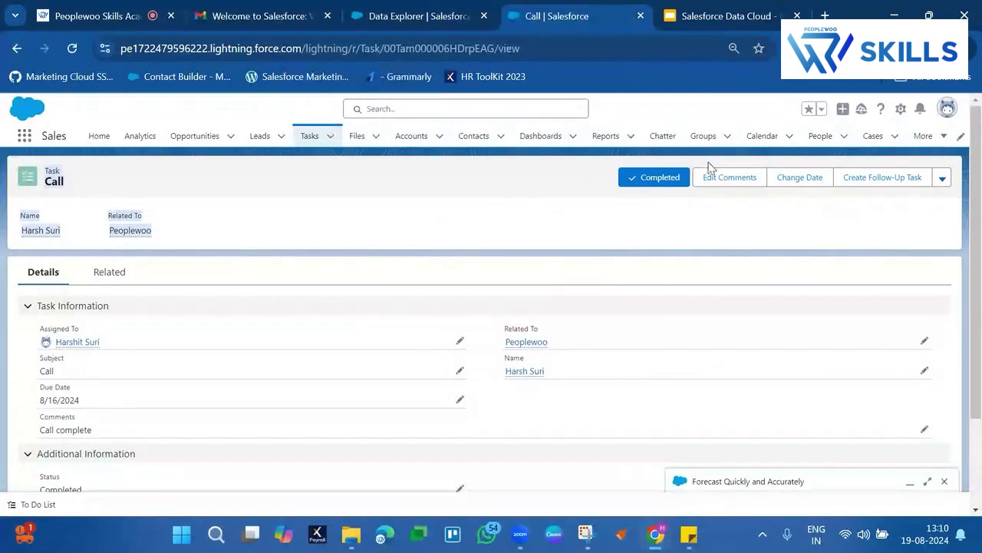
pyautogui.click(756, 182)
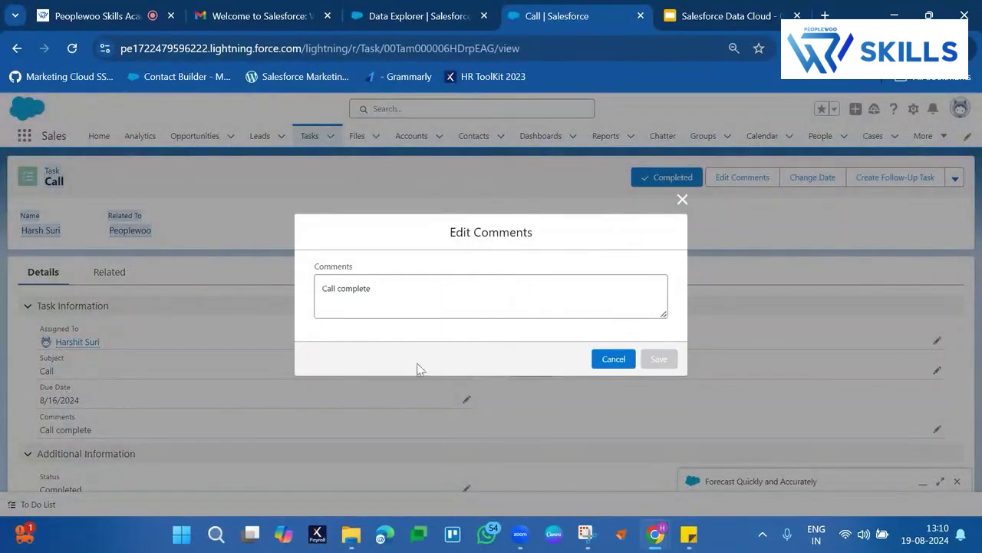
pyautogui.scroll(-2, 450, 382)
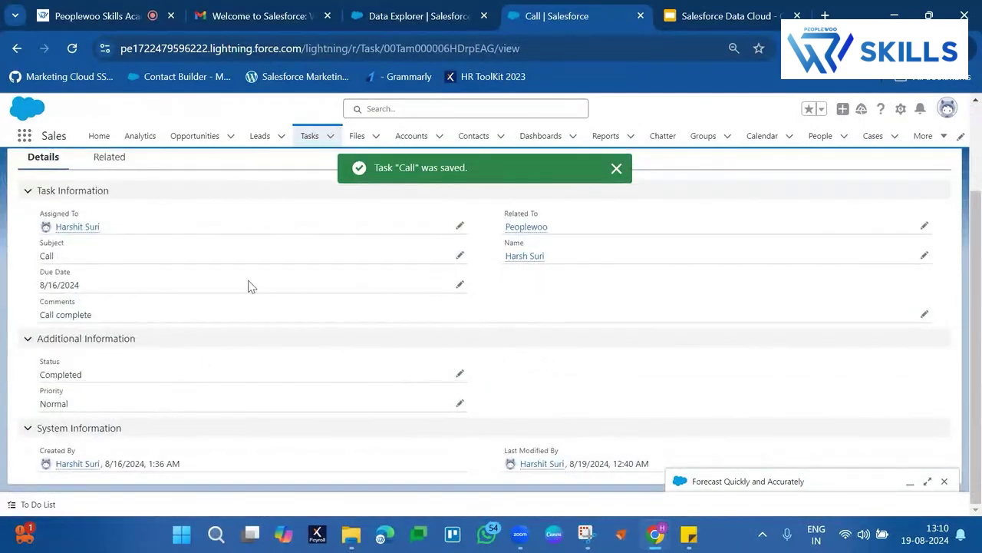
# Look over the Call task's editable details and open its related task history
pyautogui.doubleClick(75, 310)
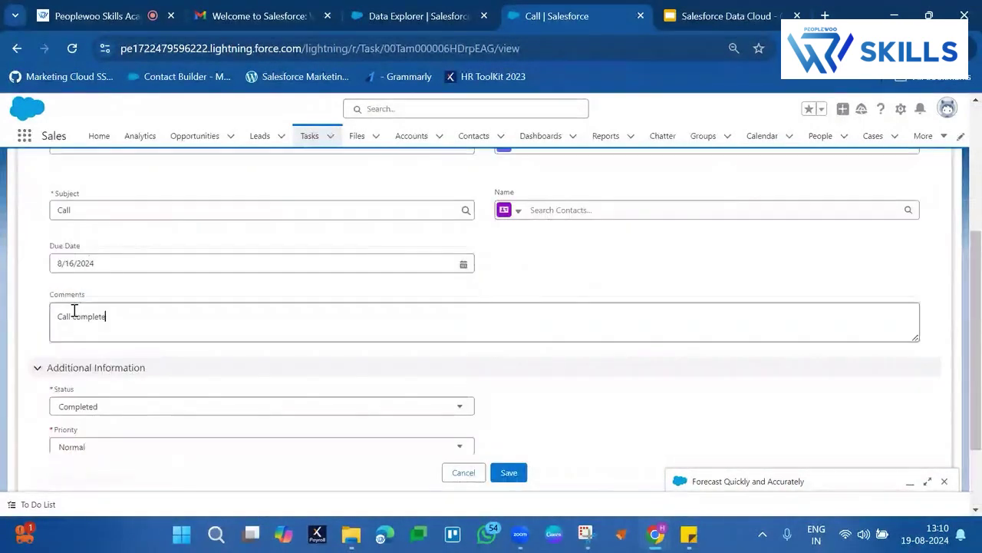
pyautogui.scroll(2, 206, 244)
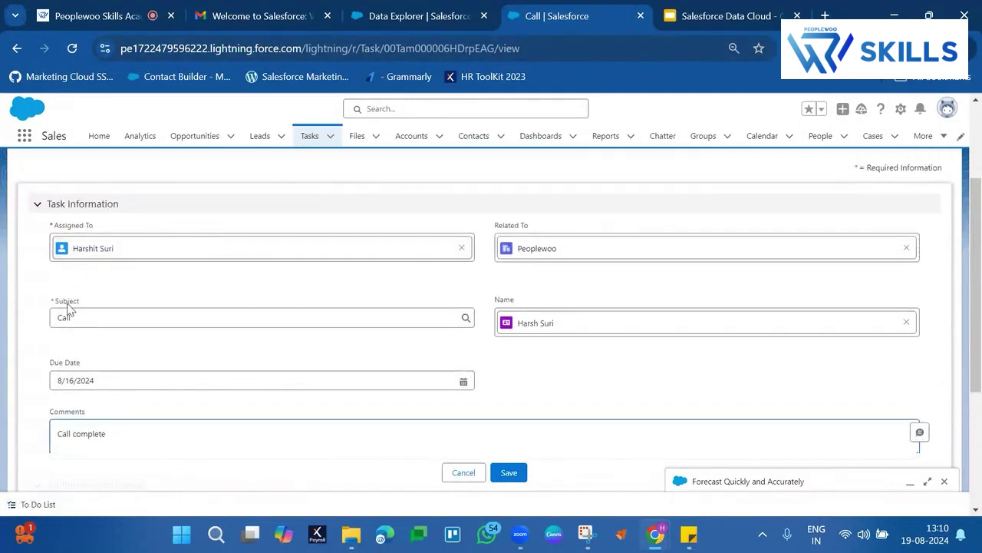
pyautogui.scroll(-5, 471, 328)
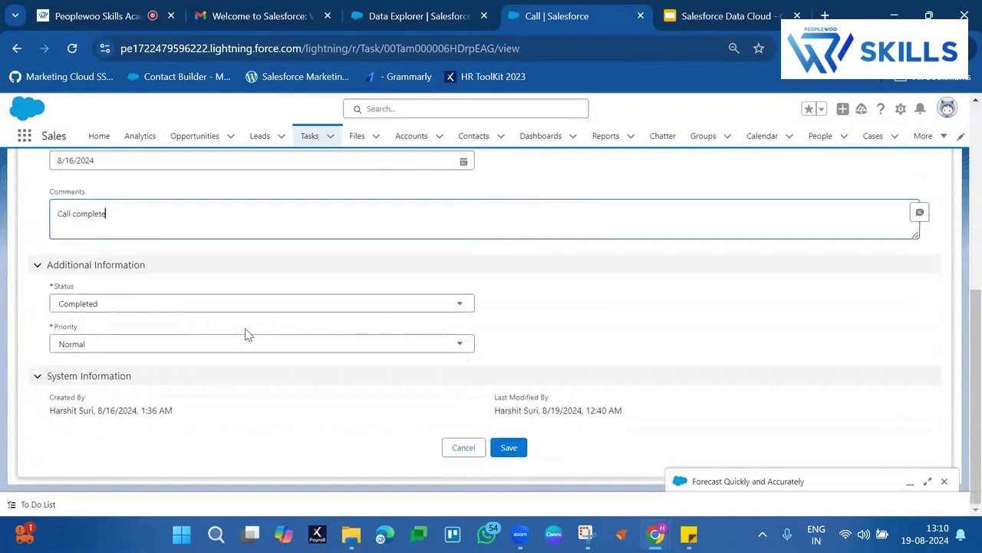
pyautogui.scroll(6, 696, 327)
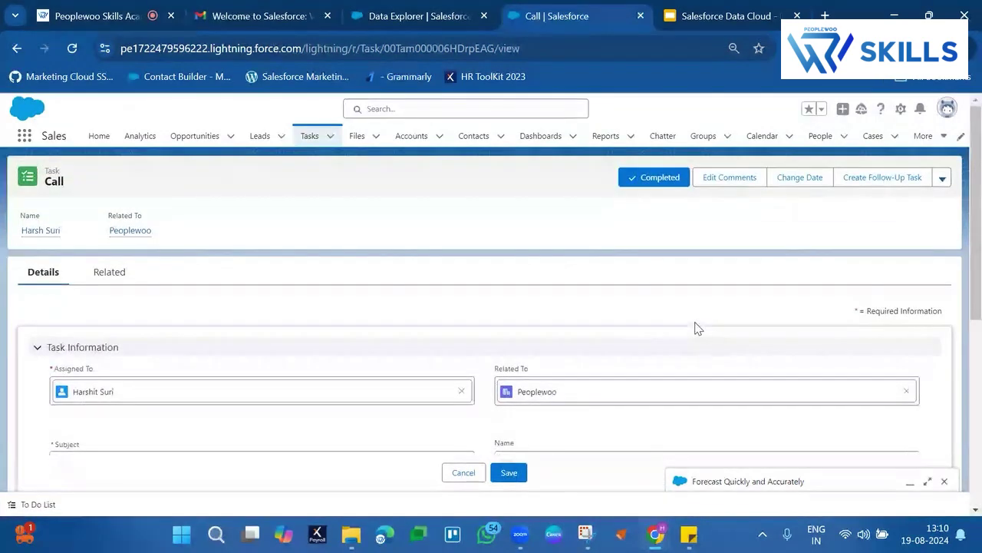
pyautogui.click(123, 271)
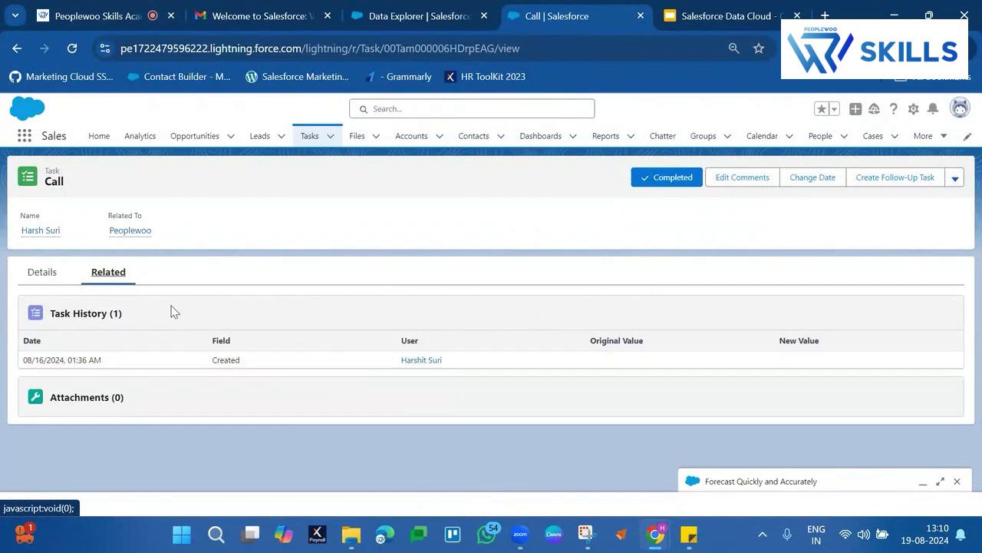
# Return to Data Explorer, edit the Task_Home columns and remove Account ID and Activity ID from the selected columns
pyautogui.click(432, 9)
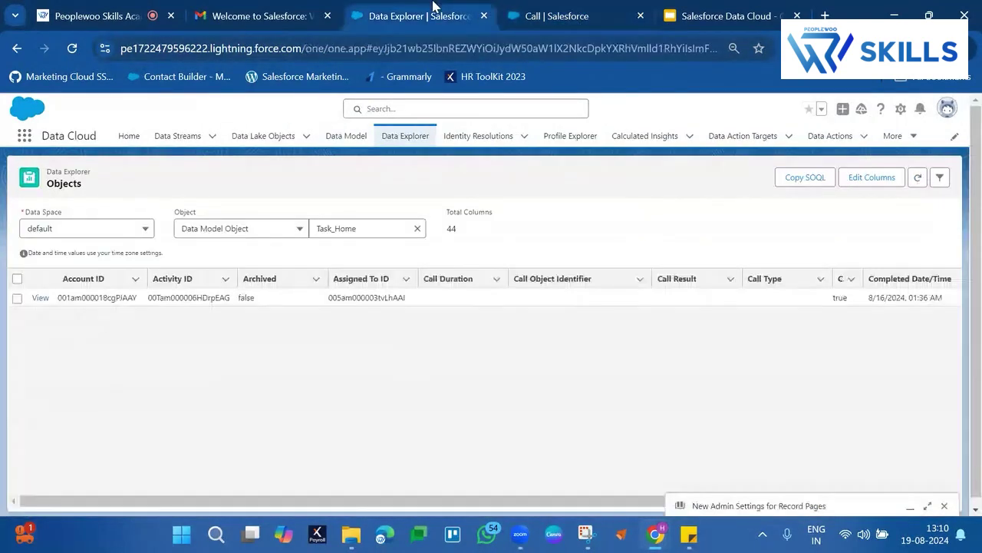
pyautogui.click(885, 180)
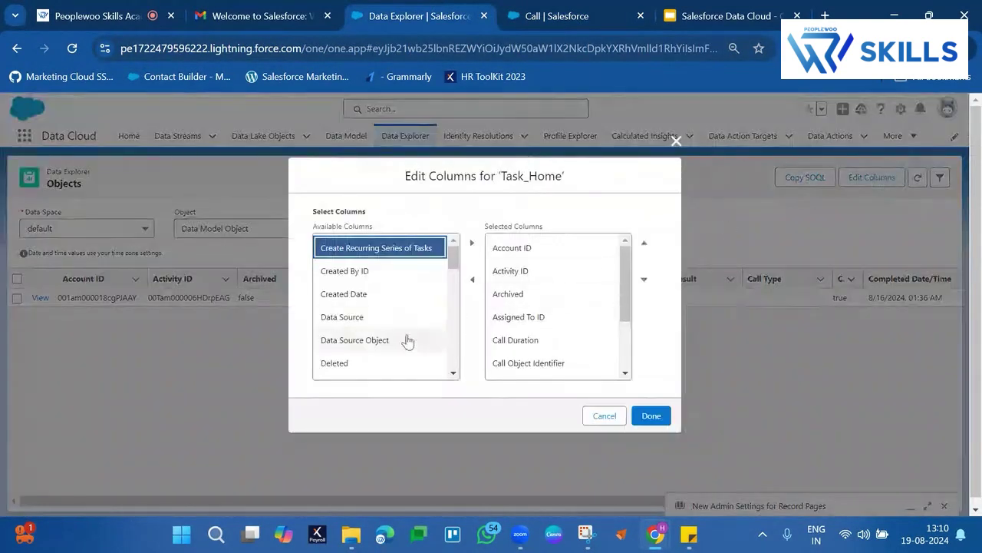
pyautogui.scroll(-3, 391, 306)
pyautogui.scroll(-5, 391, 306)
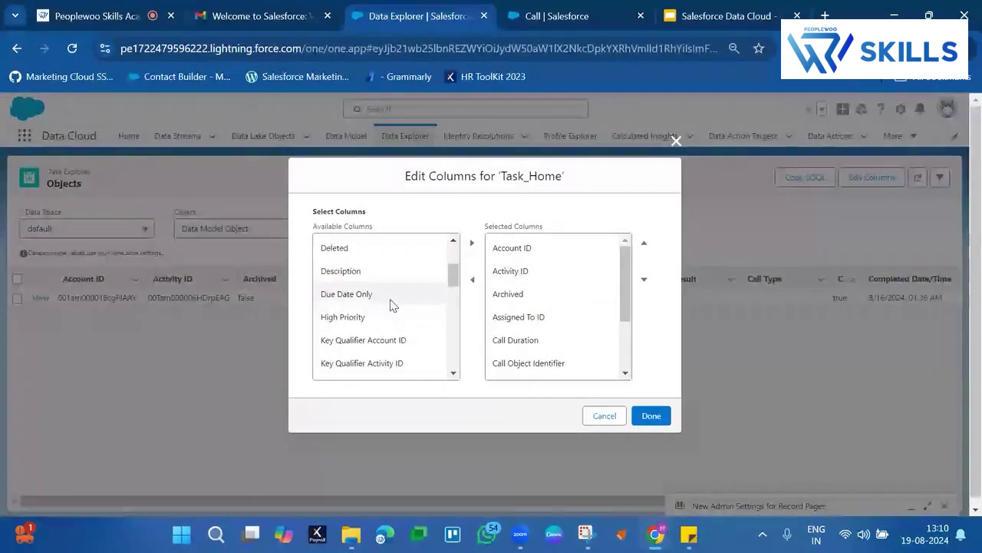
pyautogui.scroll(-6, 391, 306)
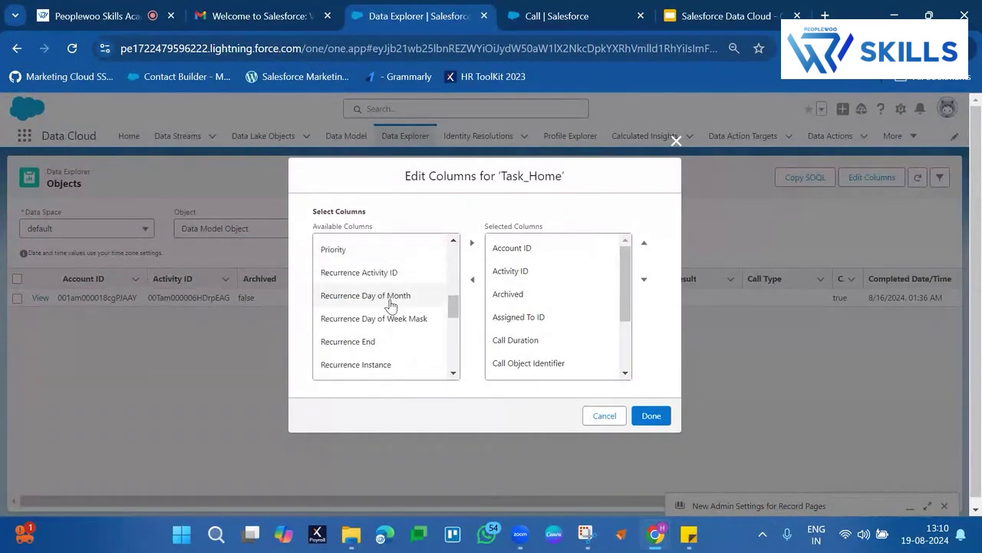
pyautogui.scroll(-5, 391, 305)
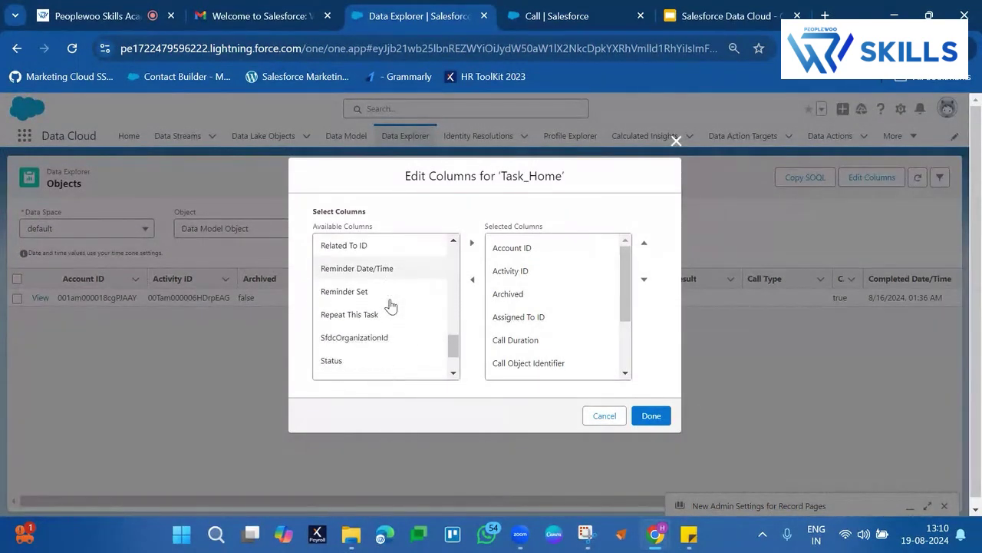
pyautogui.scroll(3, 390, 305)
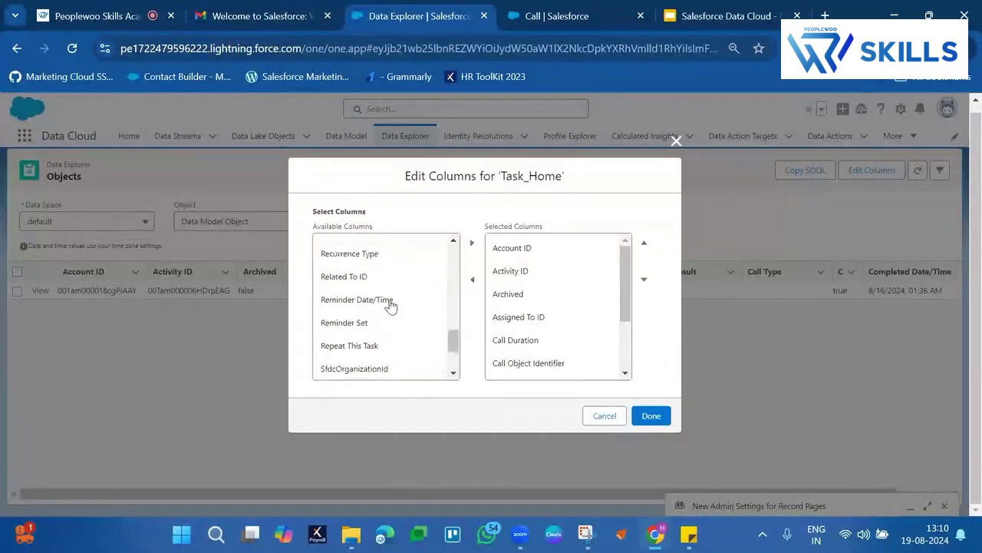
pyautogui.click(512, 247)
pyautogui.click(472, 280)
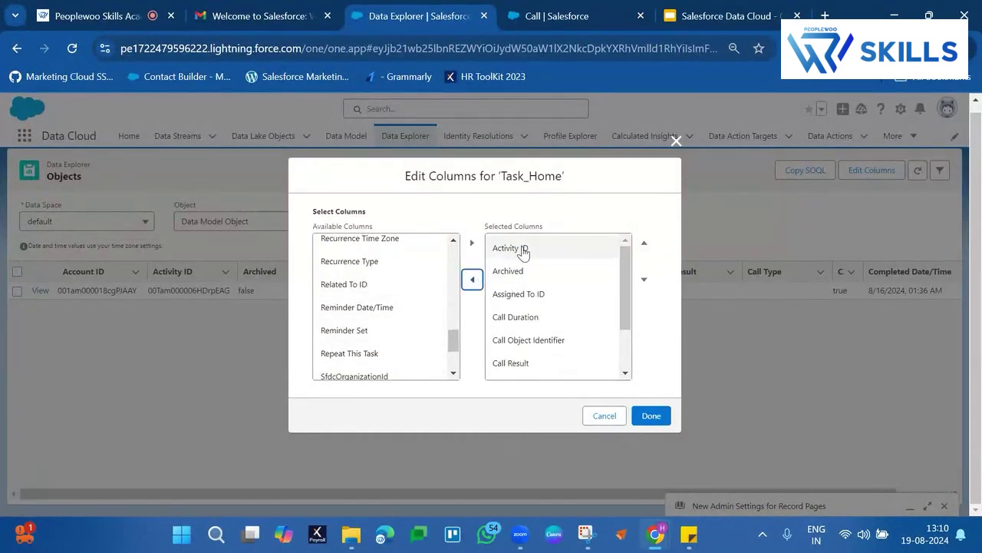
pyautogui.click(511, 249)
pyautogui.click(472, 280)
# Add Related To ID to the selected Task_Home columns and move it to the first position
pyautogui.click(384, 286)
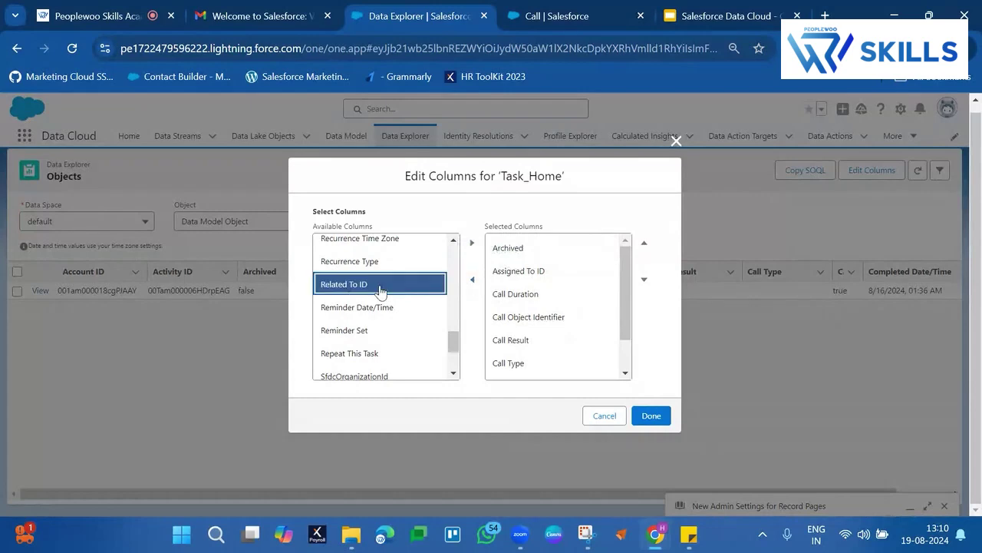
pyautogui.click(472, 243)
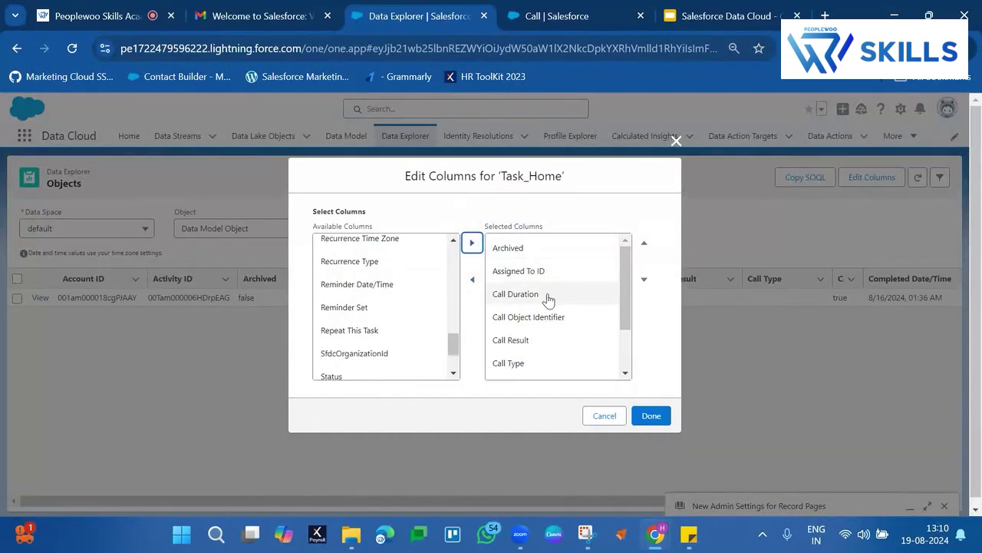
pyautogui.scroll(-3, 548, 301)
pyautogui.click(540, 367)
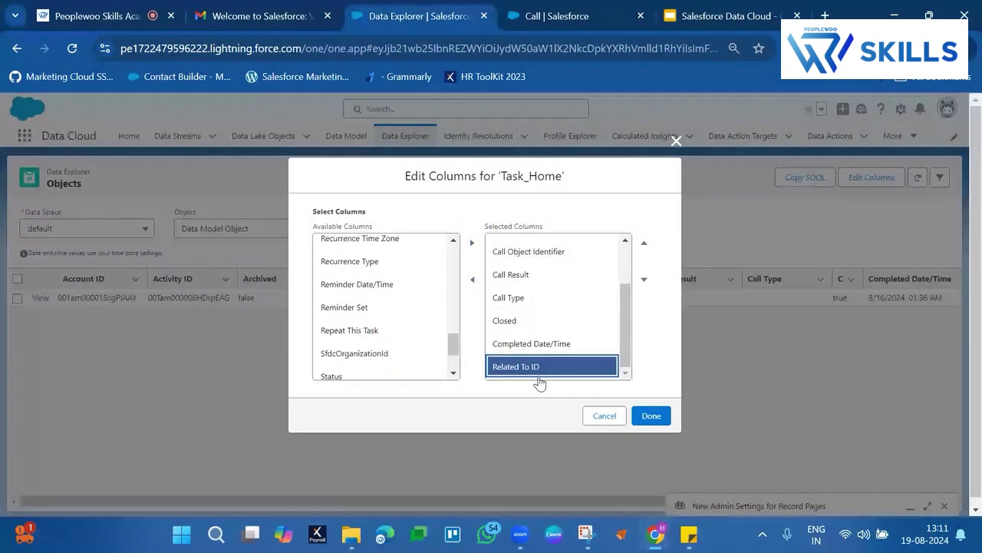
pyautogui.click(645, 245)
pyautogui.click(644, 245)
pyautogui.click(645, 245)
pyautogui.click(645, 245)
pyautogui.click(645, 245)
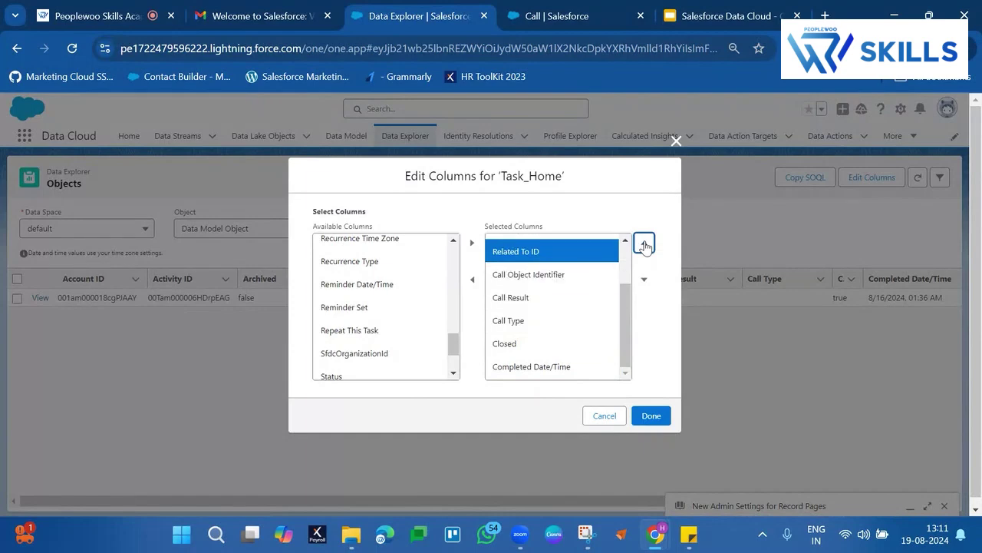
pyautogui.click(645, 245)
pyautogui.click(644, 245)
pyautogui.click(645, 245)
# Remove Archived from the selected Task_Home columns, add Subject, and apply the column changes
pyautogui.scroll(-3, 329, 297)
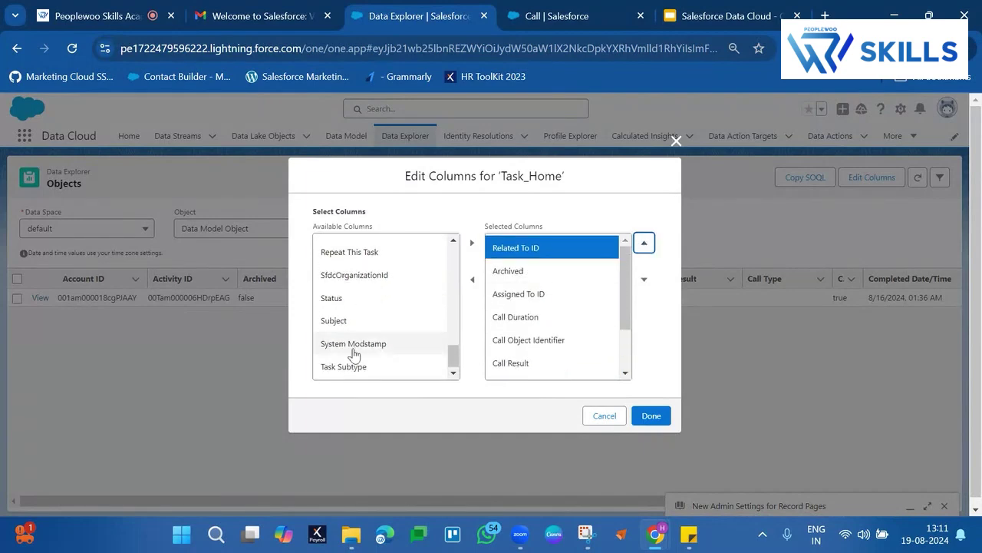
pyautogui.click(347, 368)
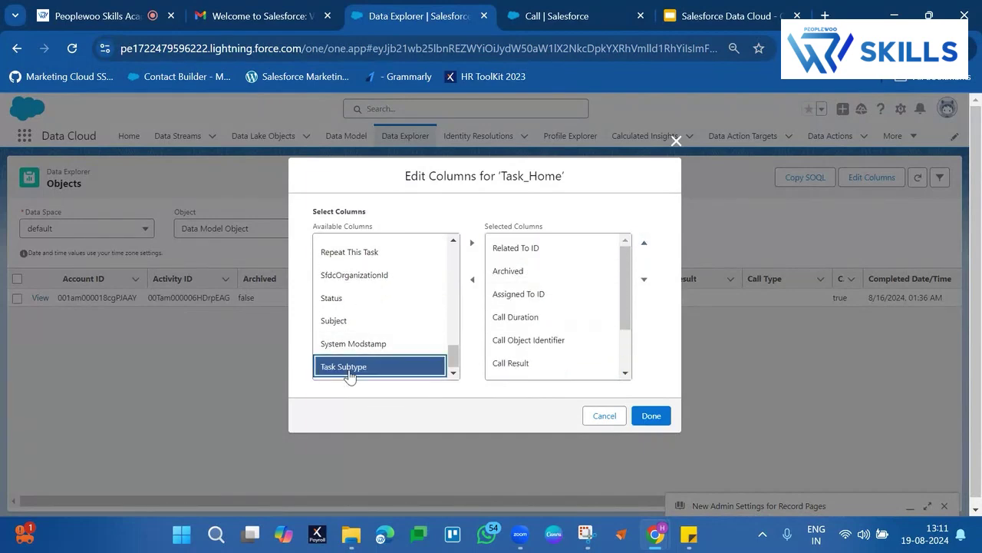
pyautogui.click(396, 322)
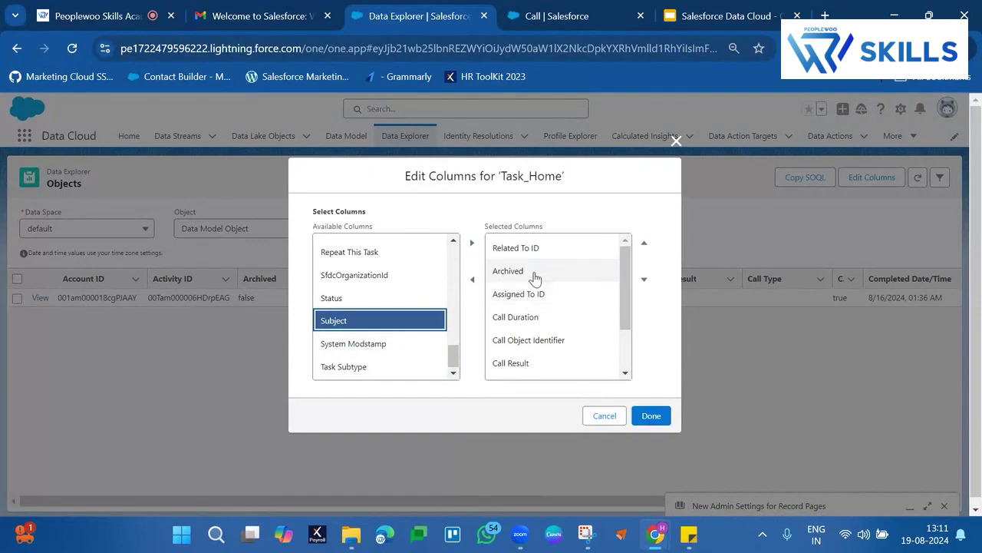
pyautogui.click(535, 278)
pyautogui.click(472, 280)
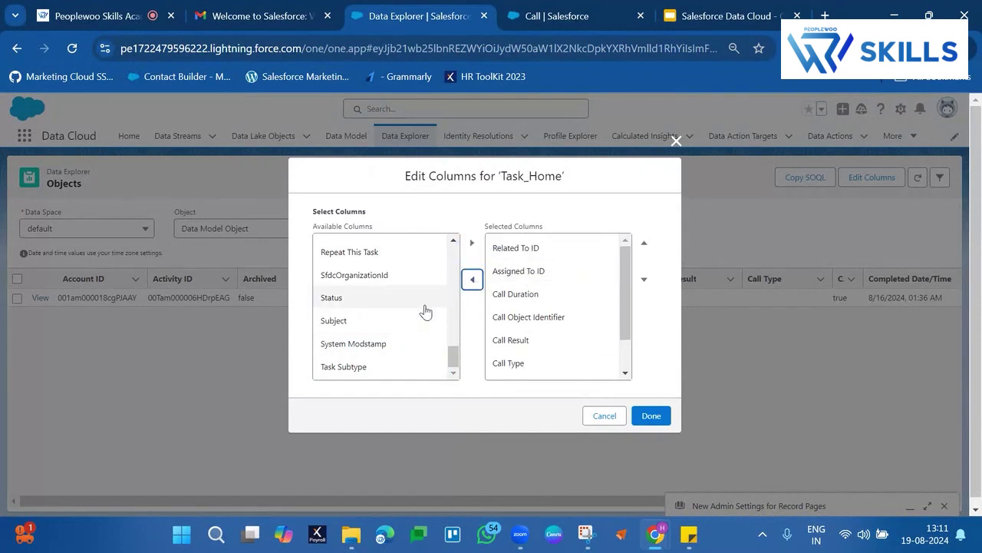
pyautogui.click(362, 323)
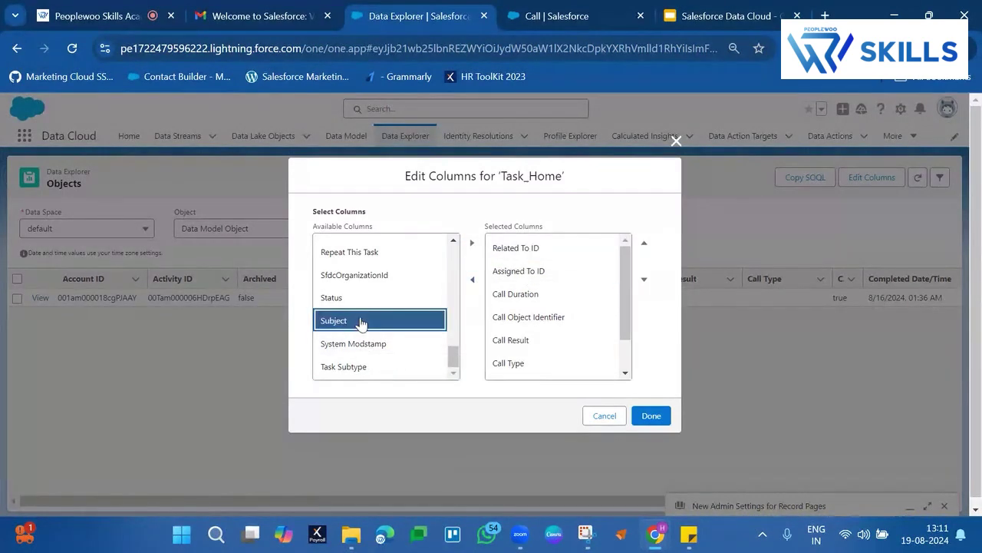
pyautogui.click(471, 243)
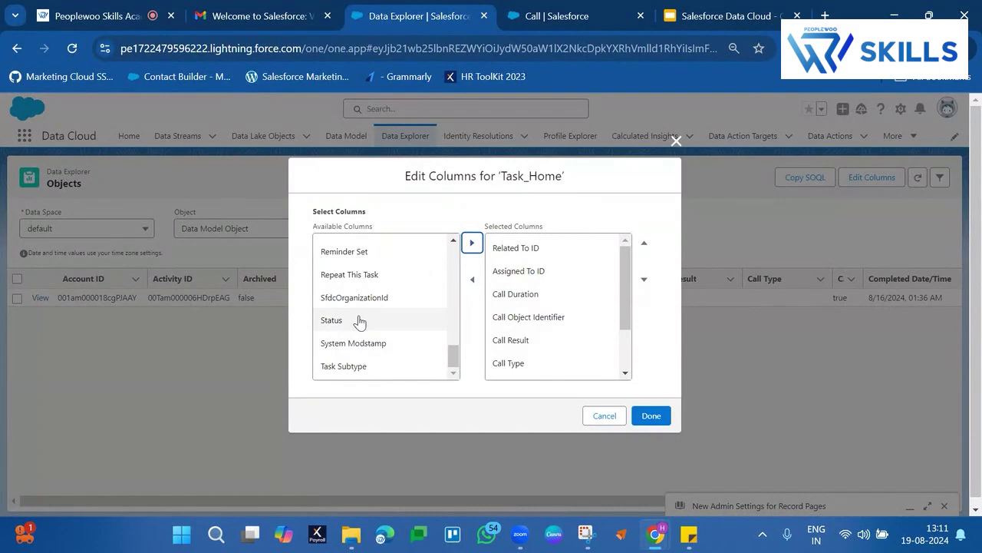
pyautogui.scroll(1, 373, 312)
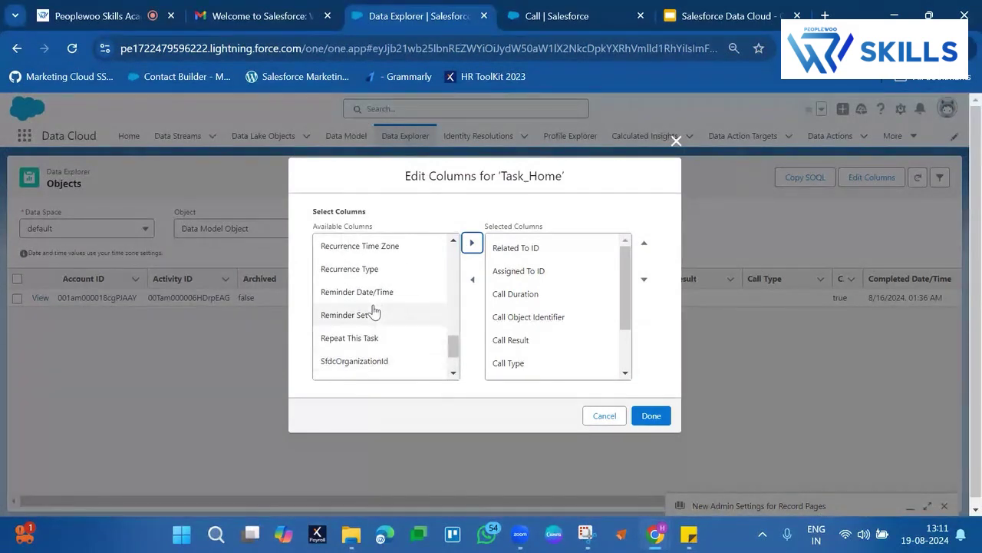
pyautogui.scroll(5, 373, 311)
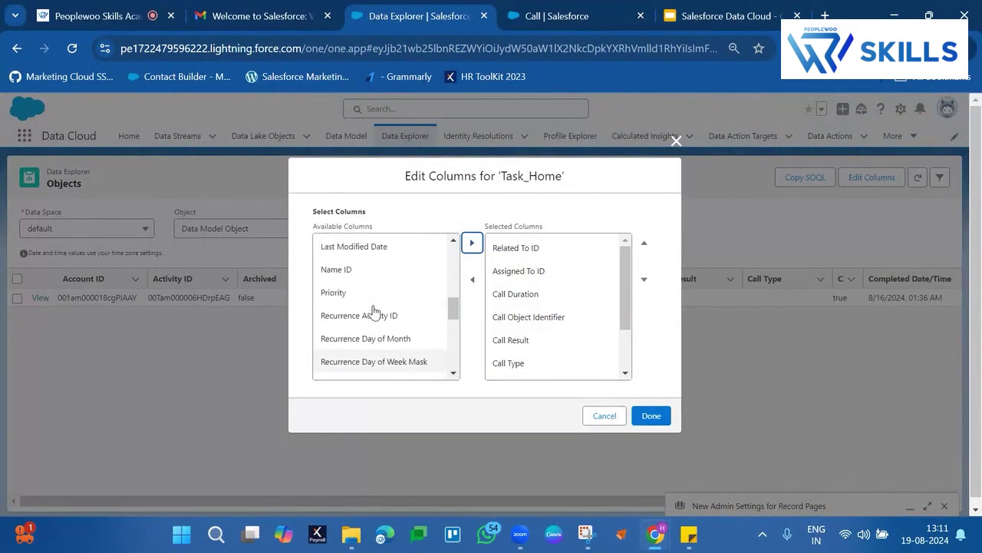
pyautogui.scroll(5, 373, 312)
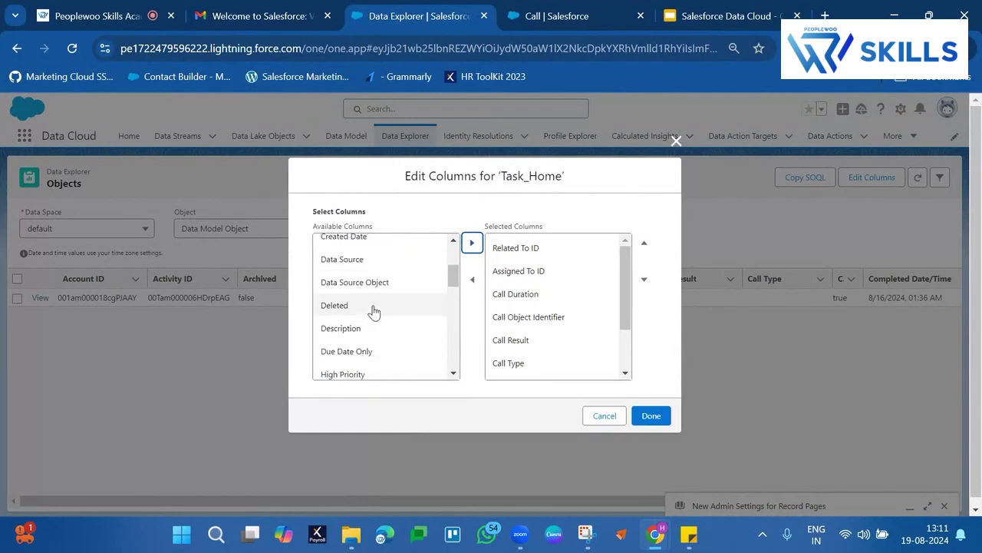
pyautogui.scroll(3, 373, 311)
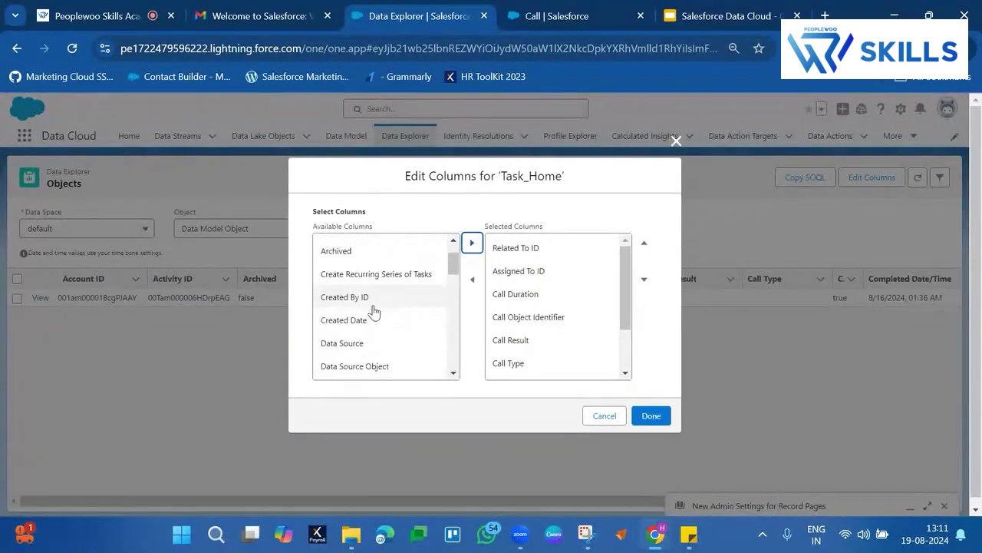
pyautogui.click(651, 416)
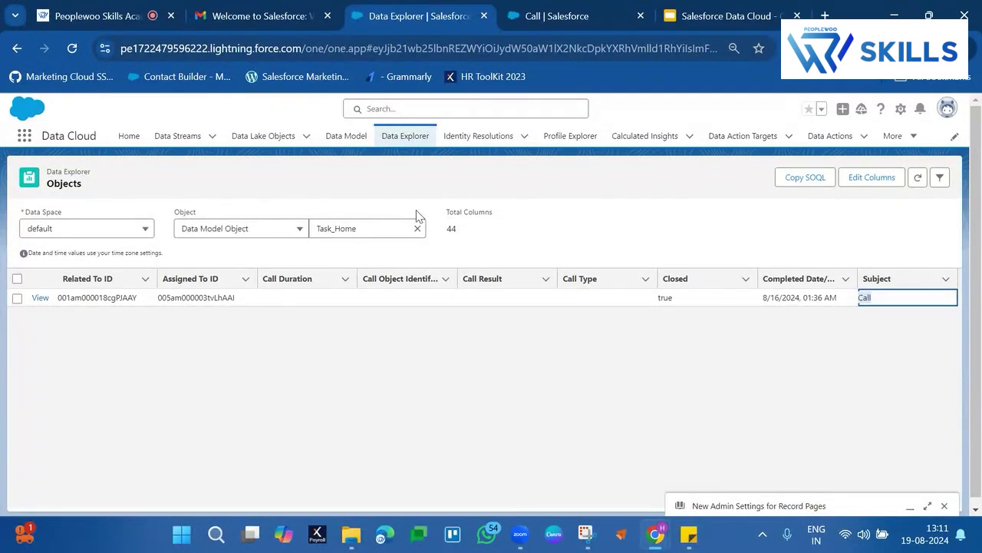
# Copy the task's Related To ID value and open that record in Sales by putting the ID in the Call task's web address
pyautogui.click(84, 297)
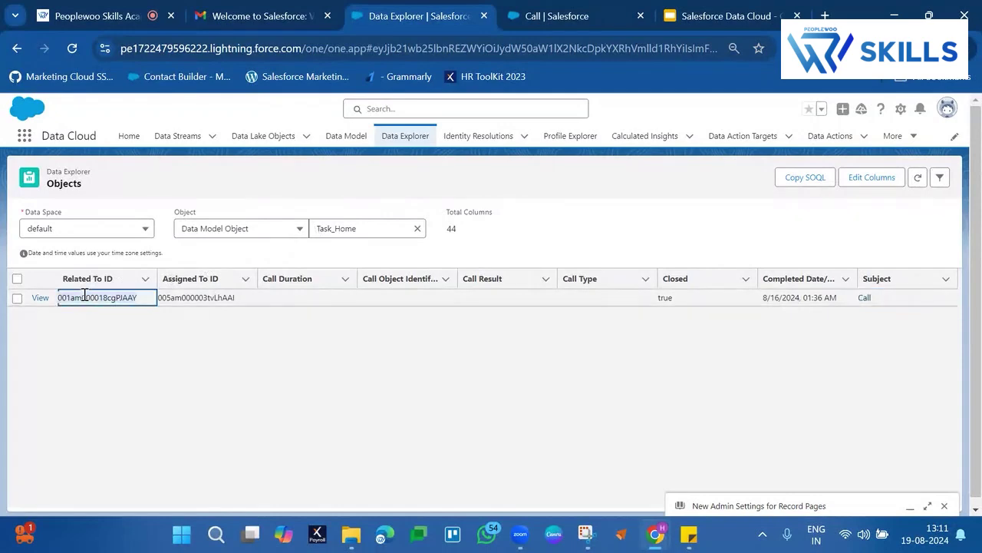
pyautogui.click(528, 9)
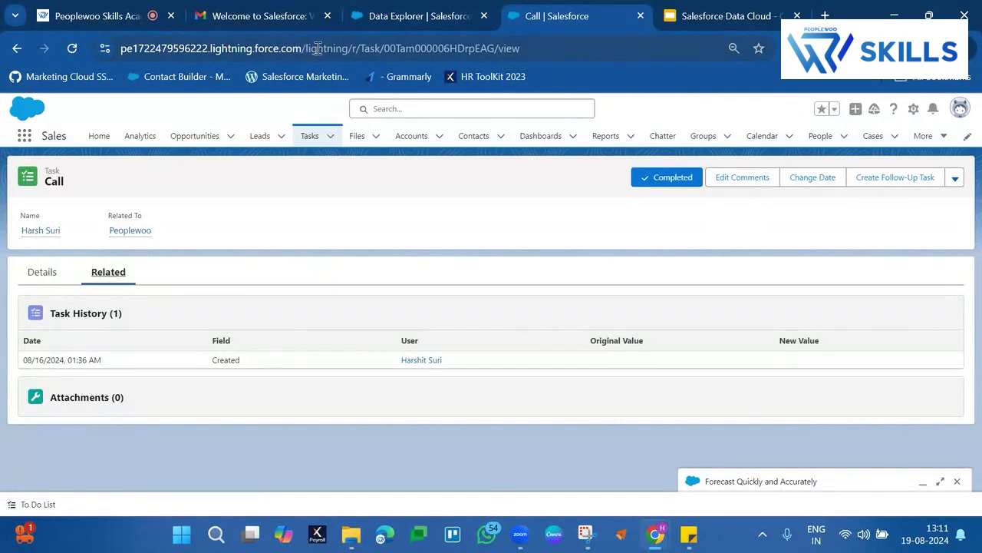
pyautogui.moveTo(530, 48); pyautogui.dragTo(317, 55)
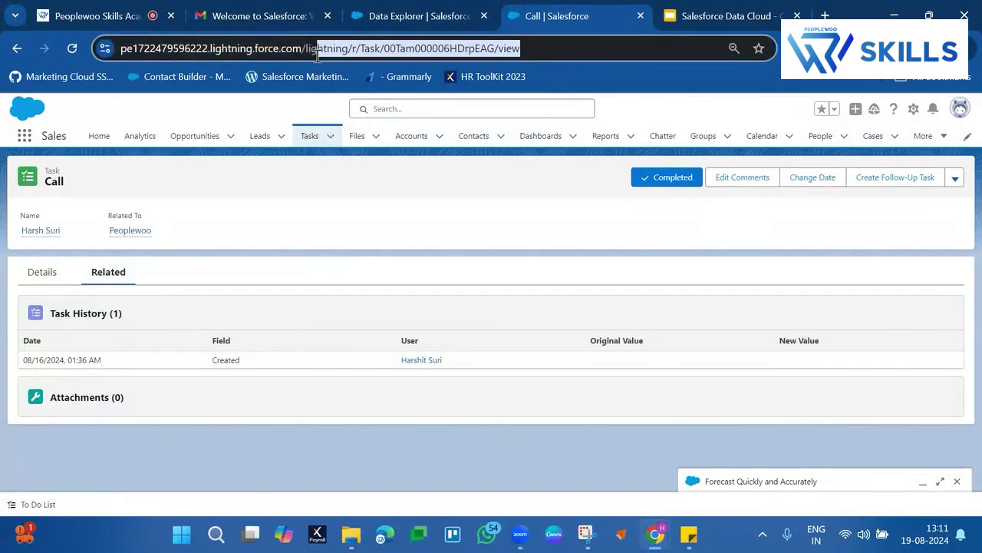
pyautogui.write('001am000018cgPJAAY')
pyautogui.press('Return')
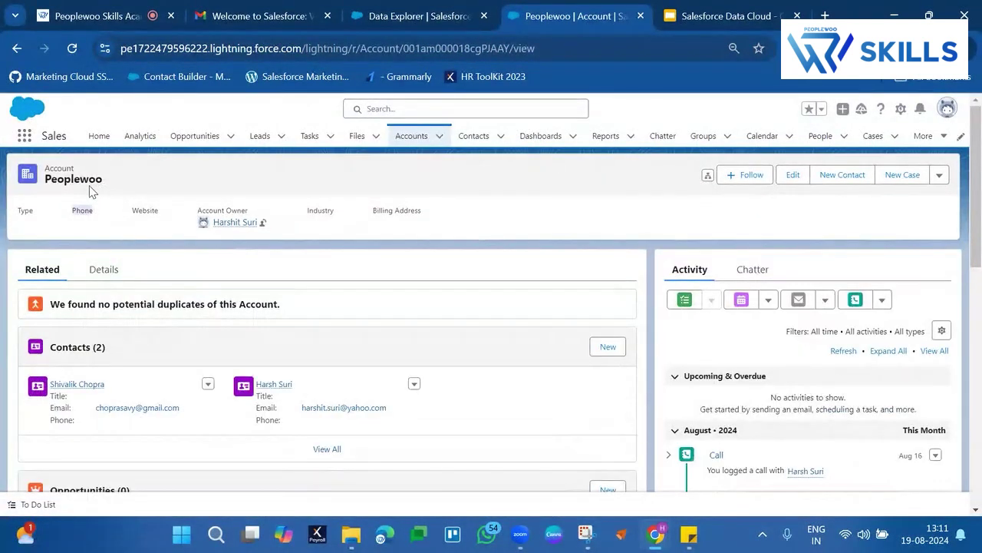
# Look over the Peoplewoo account's name, contacts and other related records
pyautogui.doubleClick(92, 183)
pyautogui.scroll(-1, 284, 325)
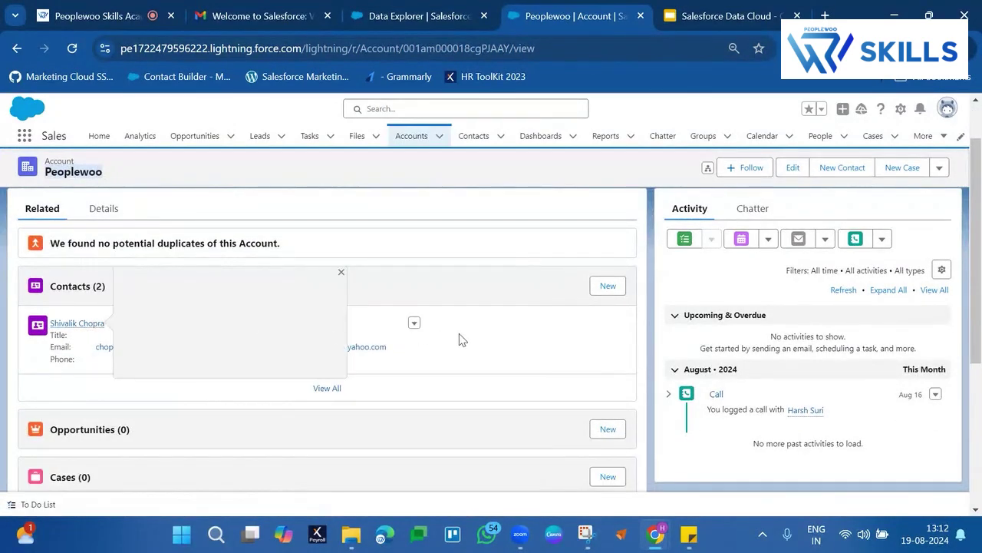
pyautogui.scroll(1, 496, 318)
pyautogui.scroll(-2, 495, 318)
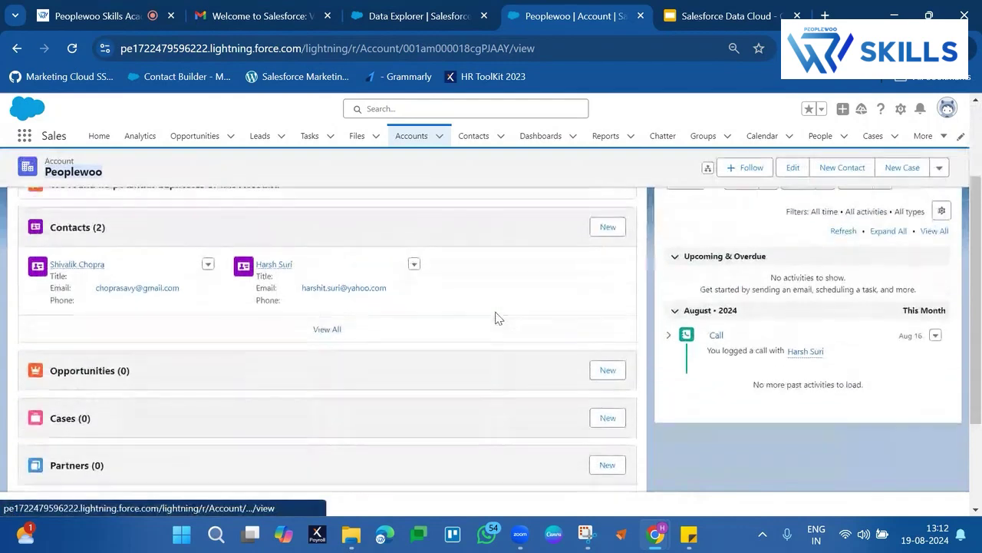
# Back in Data Explorer, replace Assigned To ID with Name ID in the selected Task_Home columns
pyautogui.click(409, 9)
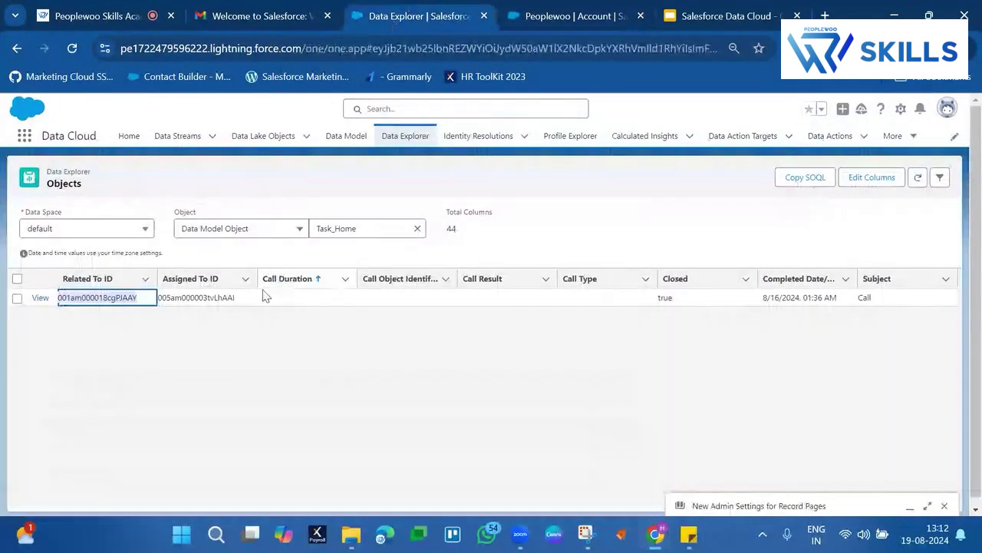
pyautogui.click(852, 182)
pyautogui.scroll(-1, 382, 291)
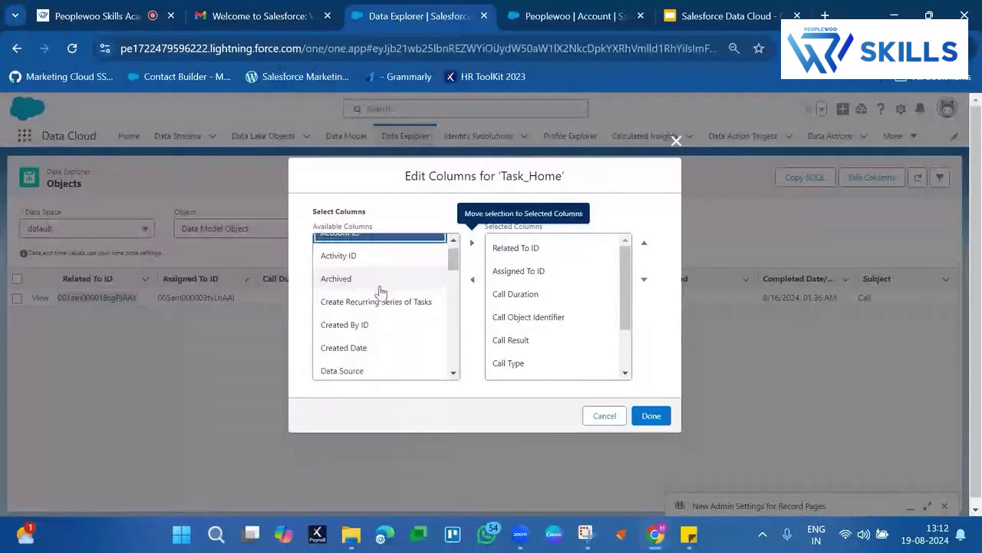
pyautogui.scroll(-8, 381, 292)
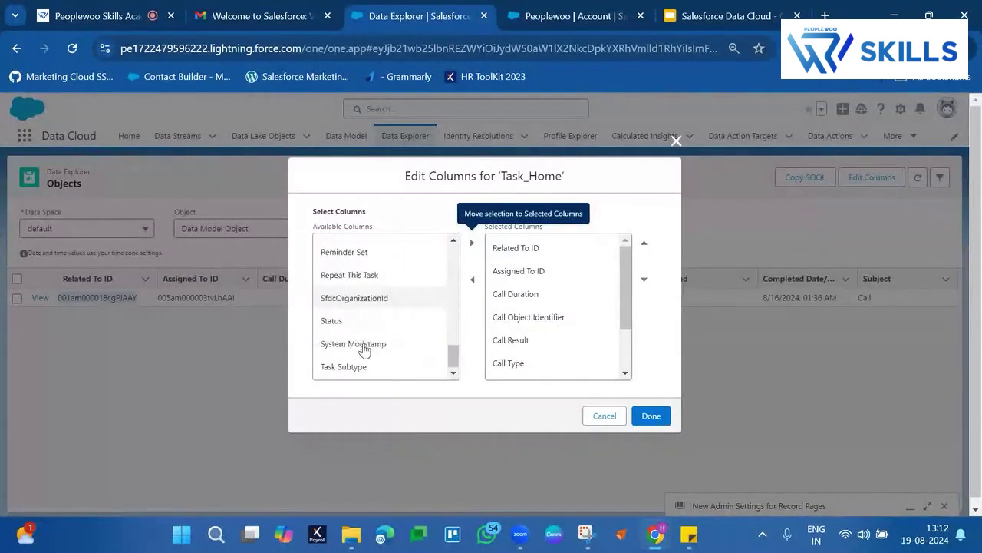
pyautogui.scroll(4, 364, 346)
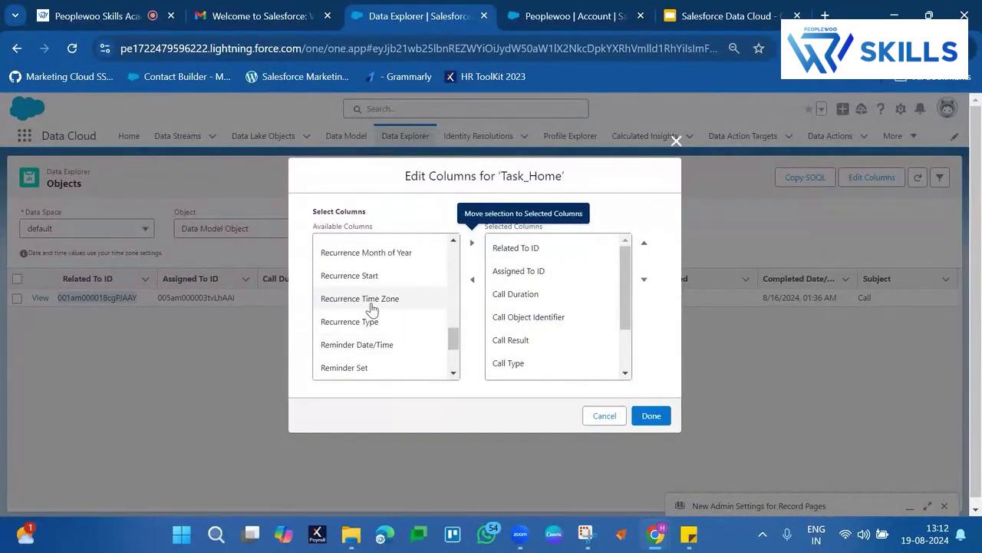
pyautogui.scroll(4, 371, 308)
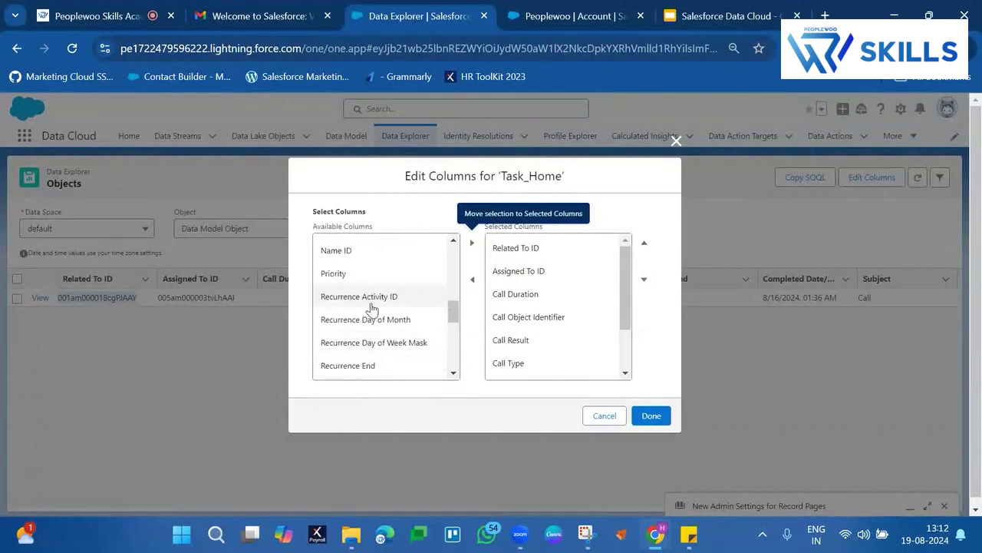
pyautogui.scroll(1, 371, 307)
pyautogui.click(355, 283)
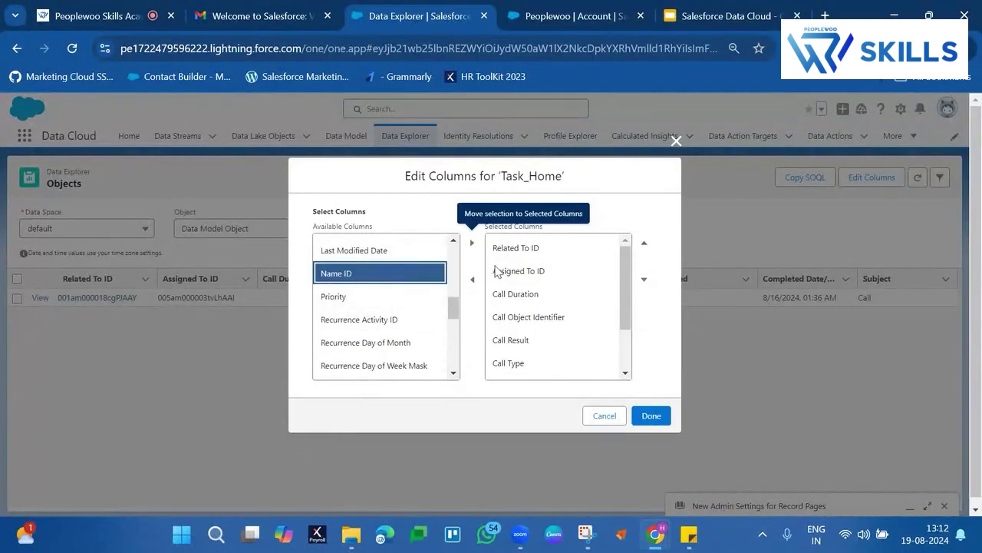
pyautogui.click(508, 272)
pyautogui.click(480, 286)
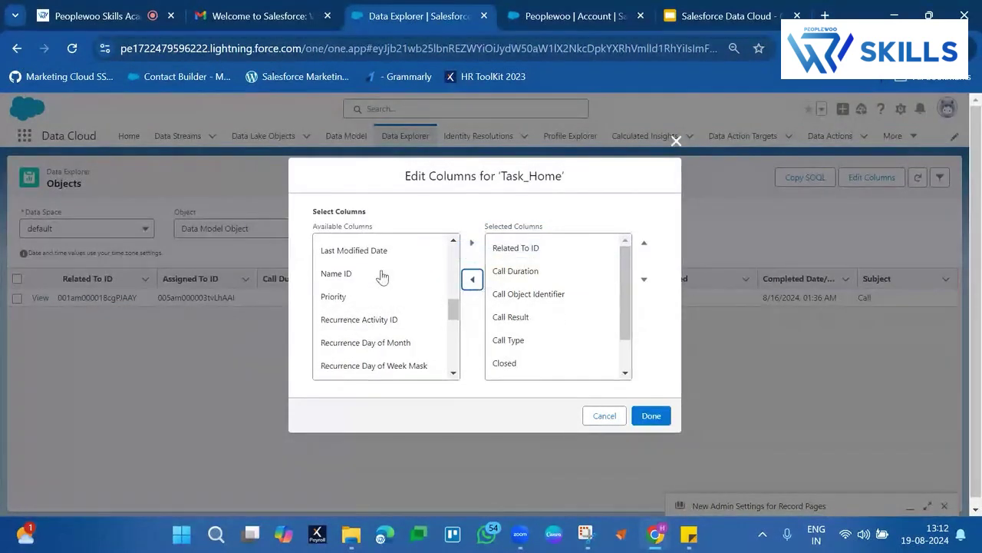
pyautogui.click(377, 276)
pyautogui.click(472, 242)
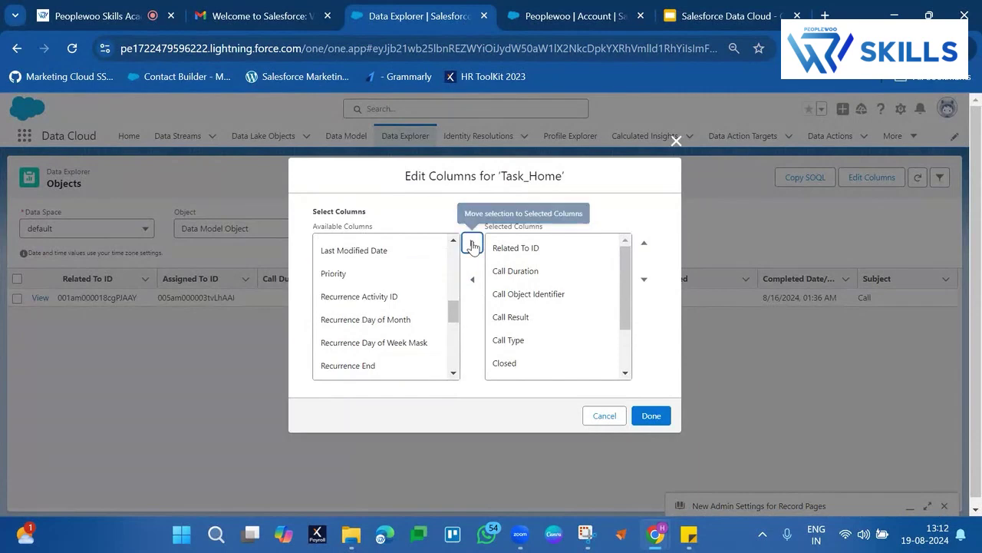
# Move Name ID to the first position of the selected Task_Home columns and apply the column changes
pyautogui.scroll(-2, 607, 379)
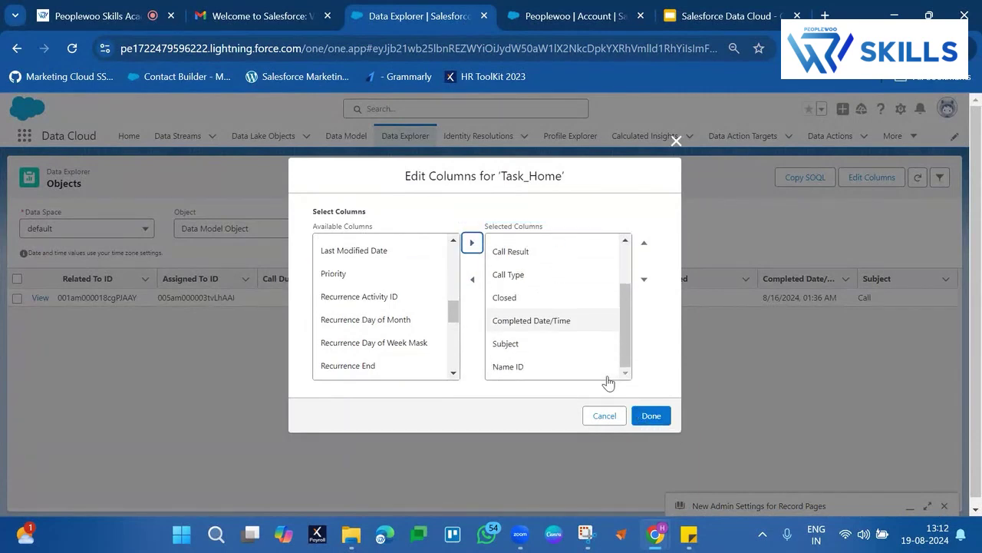
pyautogui.click(560, 369)
pyautogui.click(644, 242)
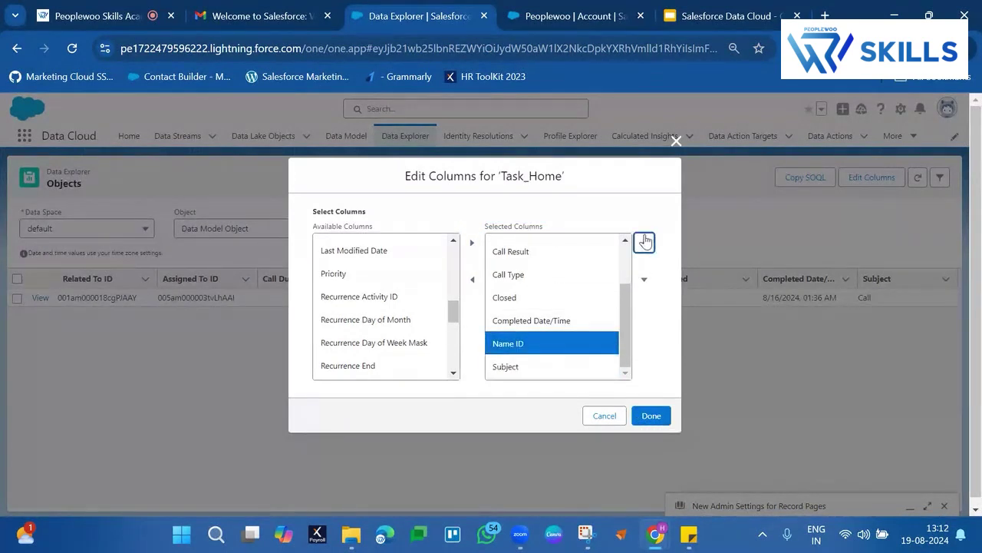
pyautogui.click(645, 242)
pyautogui.click(644, 242)
pyautogui.click(644, 242)
pyautogui.click(644, 242)
pyautogui.click(645, 242)
pyautogui.click(644, 242)
pyautogui.click(645, 242)
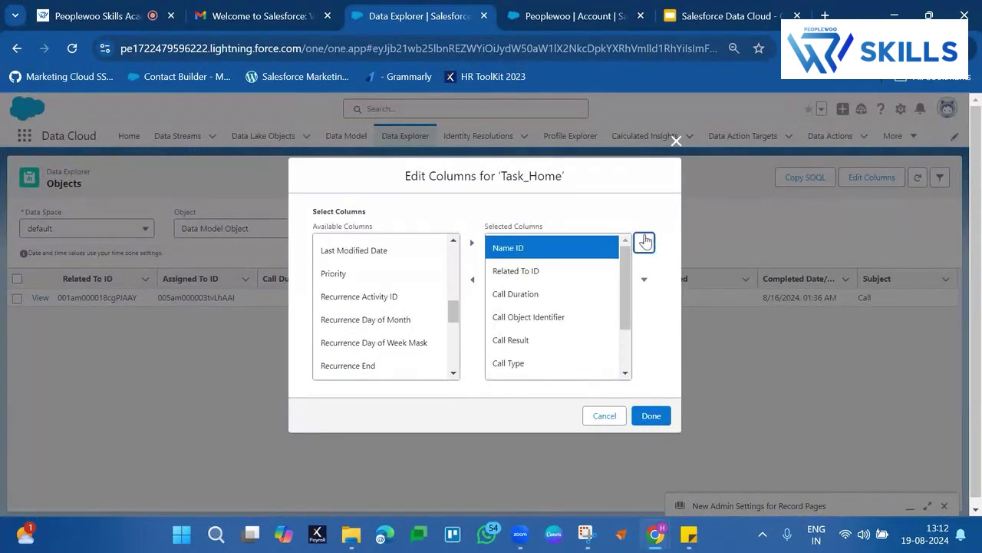
pyautogui.click(653, 415)
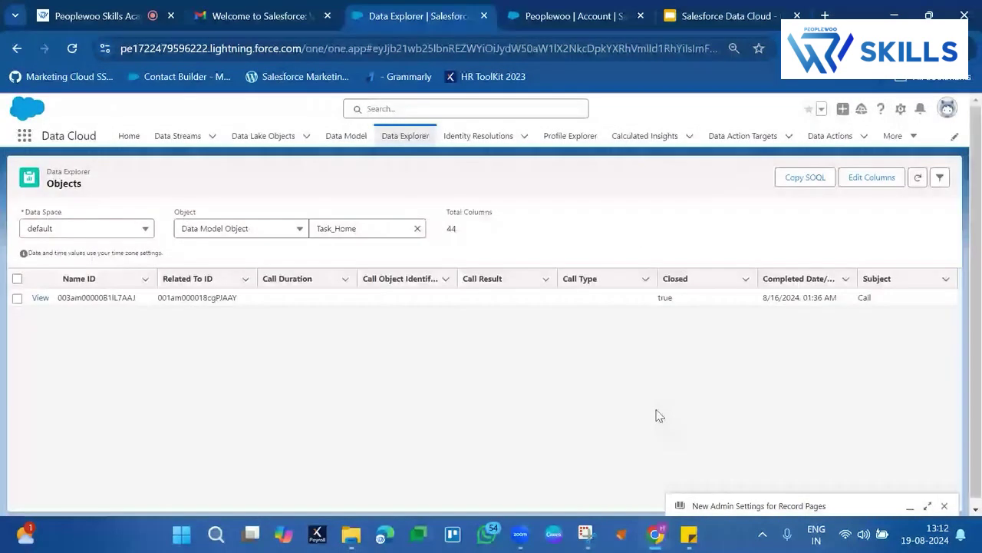
# Copy the task's Name ID value and open that record in Sales by putting the ID in the Peoplewoo account's web address
pyautogui.click(102, 297)
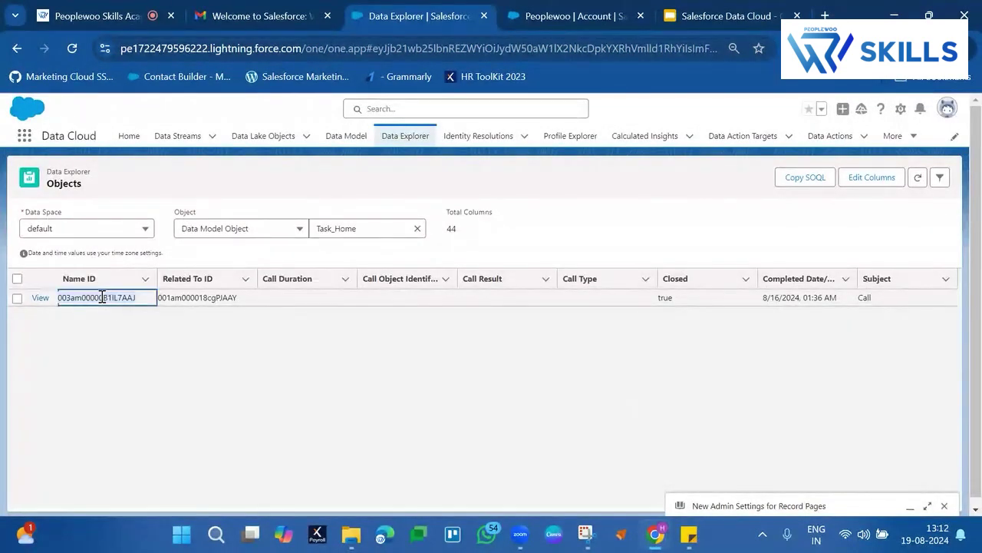
pyautogui.click(564, 18)
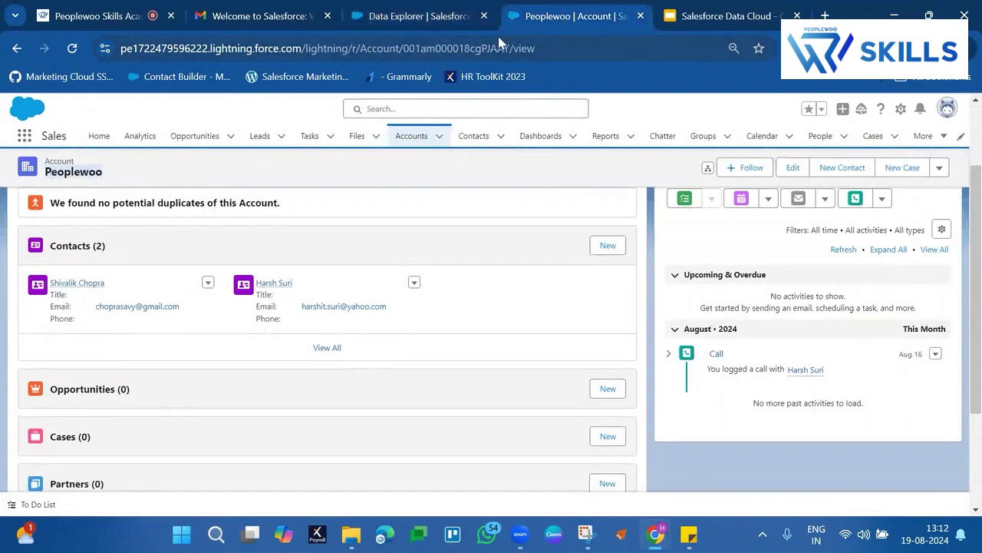
pyautogui.moveTo(549, 48); pyautogui.dragTo(312, 48)
pyautogui.write('003am00000B1IL7AAJ')
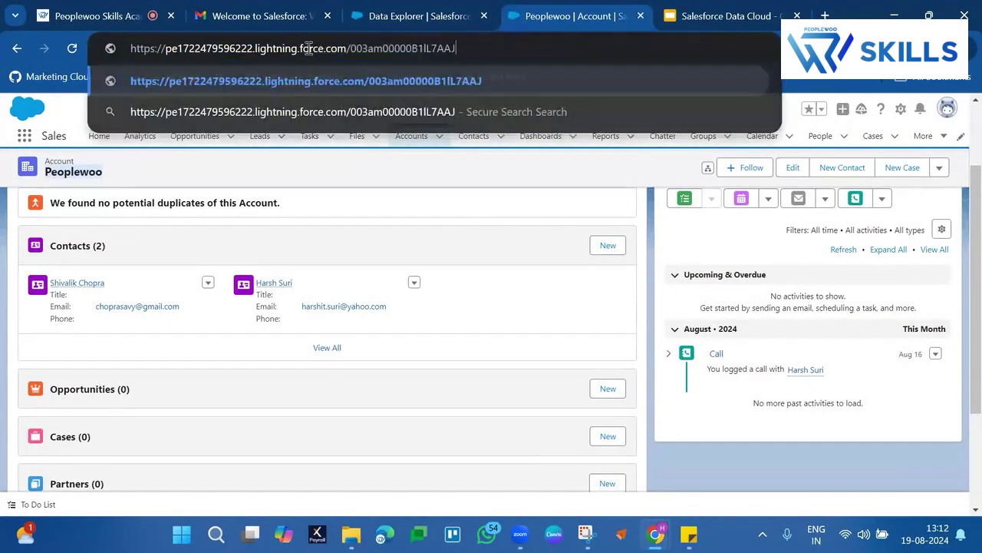
pyautogui.press('Return')
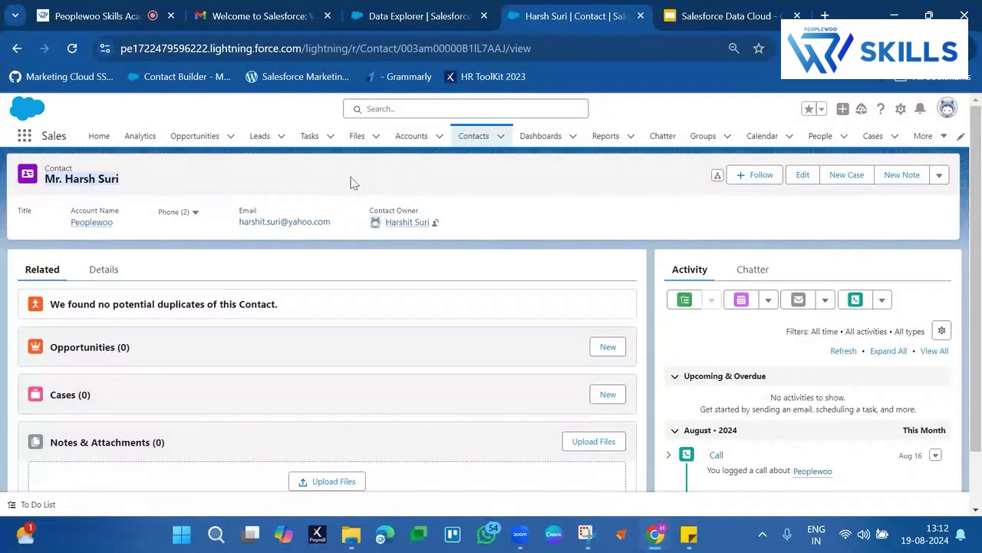
# Look over the contact's related records and activity, and check the task's Subject value in Data Explorer
pyautogui.scroll(-2, 700, 368)
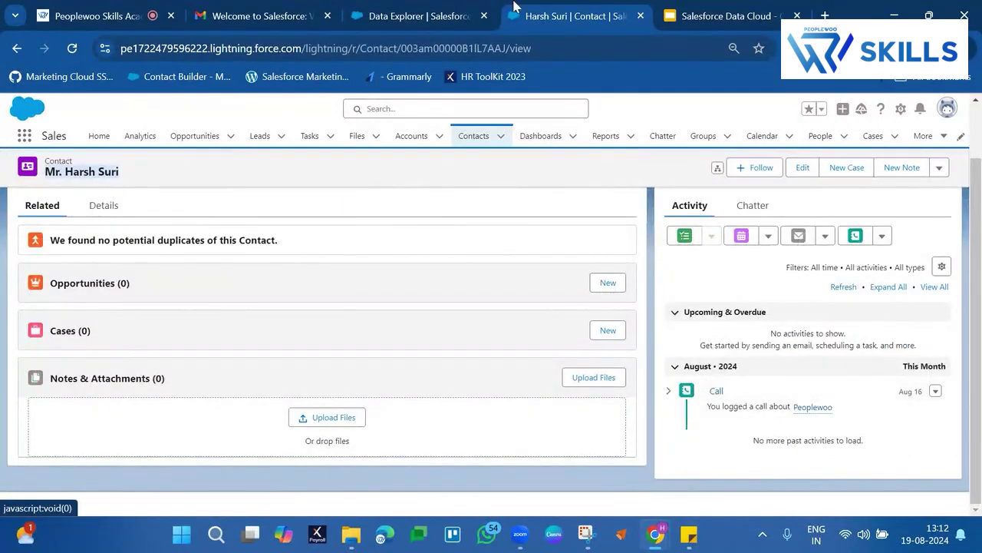
pyautogui.click(419, 15)
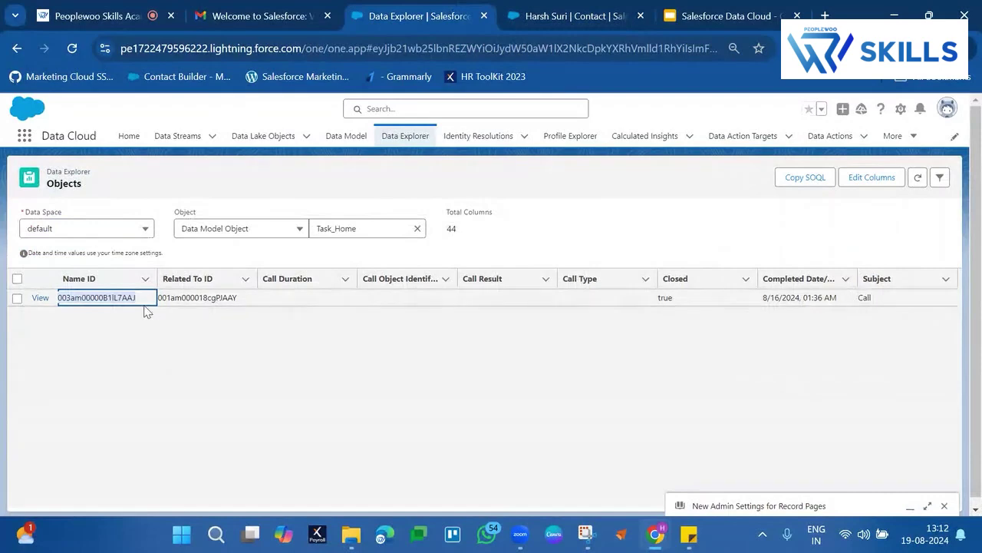
pyautogui.click(865, 300)
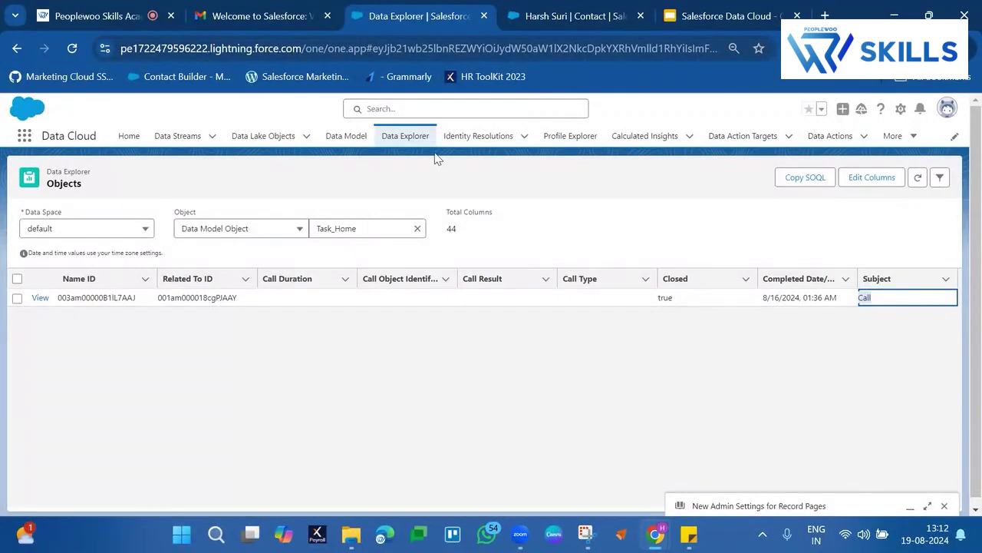
# Switch the explored data model object from Task_Home to Email Engagement and look through its records
pyautogui.click(418, 232)
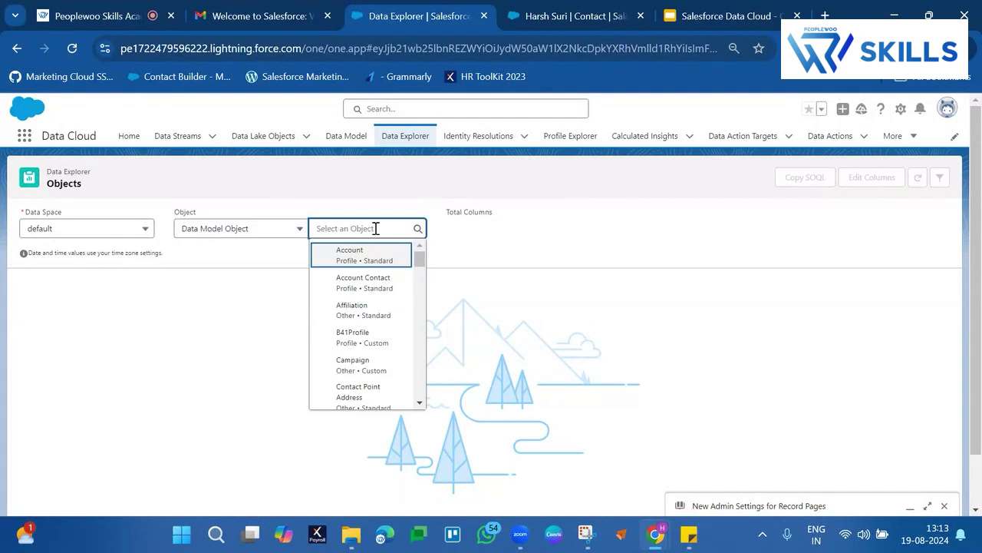
pyautogui.write('email')
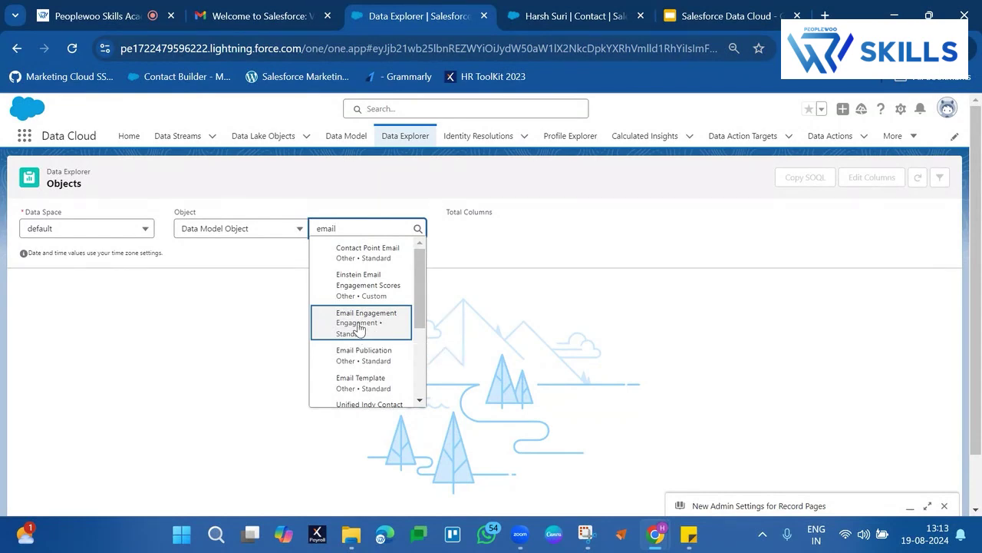
pyautogui.click(379, 333)
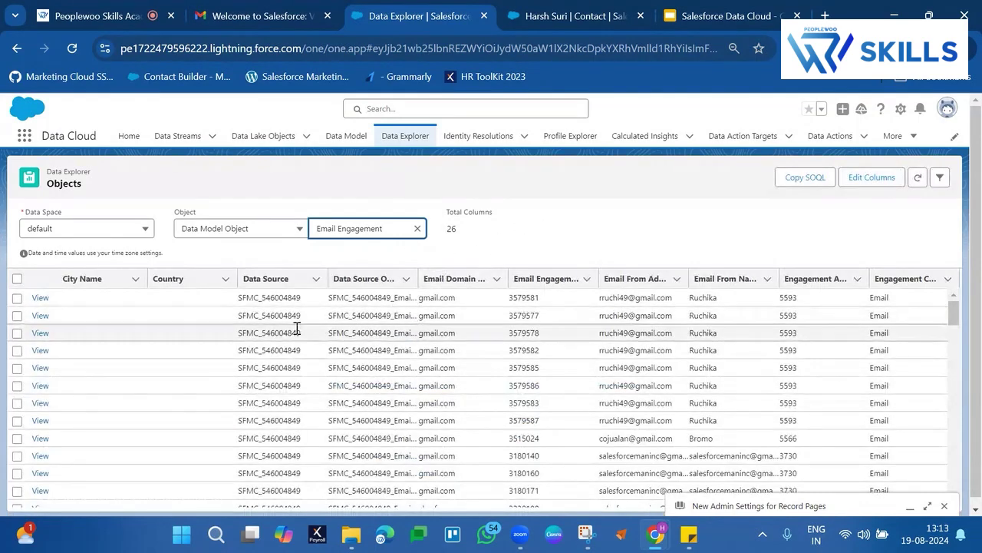
pyautogui.scroll(-5, 467, 362)
pyautogui.scroll(-3, 466, 362)
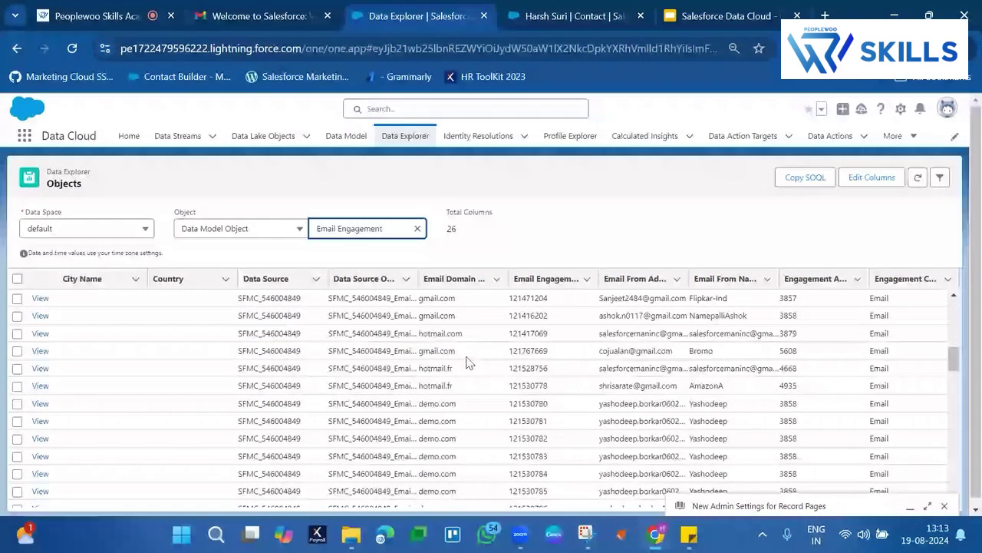
# Replace Data Source with Engagement Channel Action in the selected Email Engagement columns
pyautogui.click(872, 178)
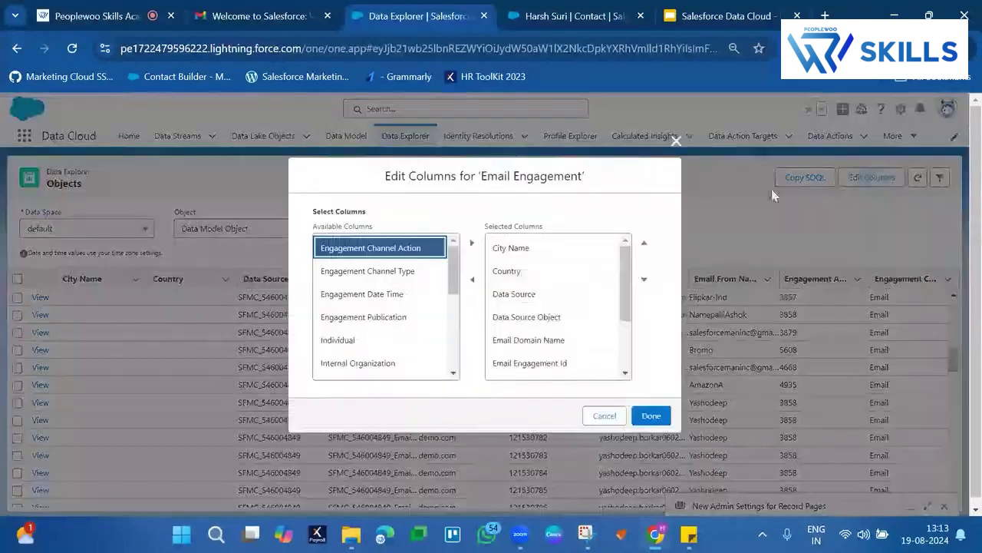
pyautogui.click(506, 301)
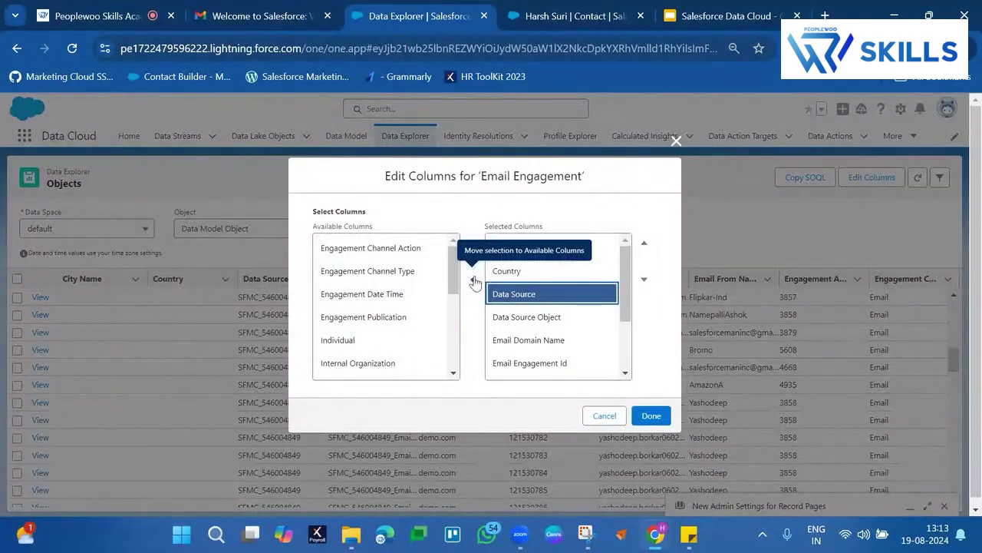
pyautogui.click(476, 283)
pyautogui.click(394, 272)
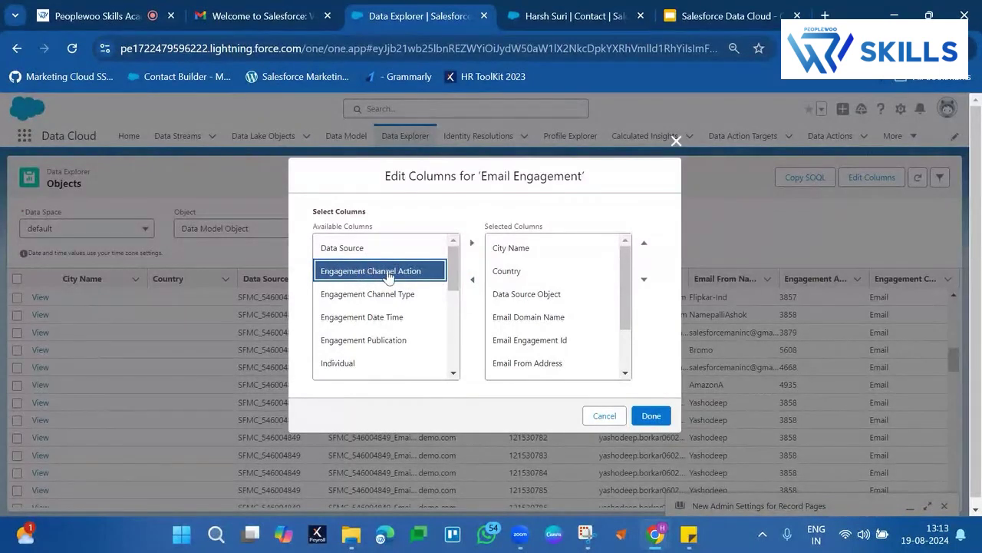
pyautogui.click(472, 242)
# Move Engagement Channel Action to the first position of the selected Email Engagement columns
pyautogui.scroll(-3, 568, 330)
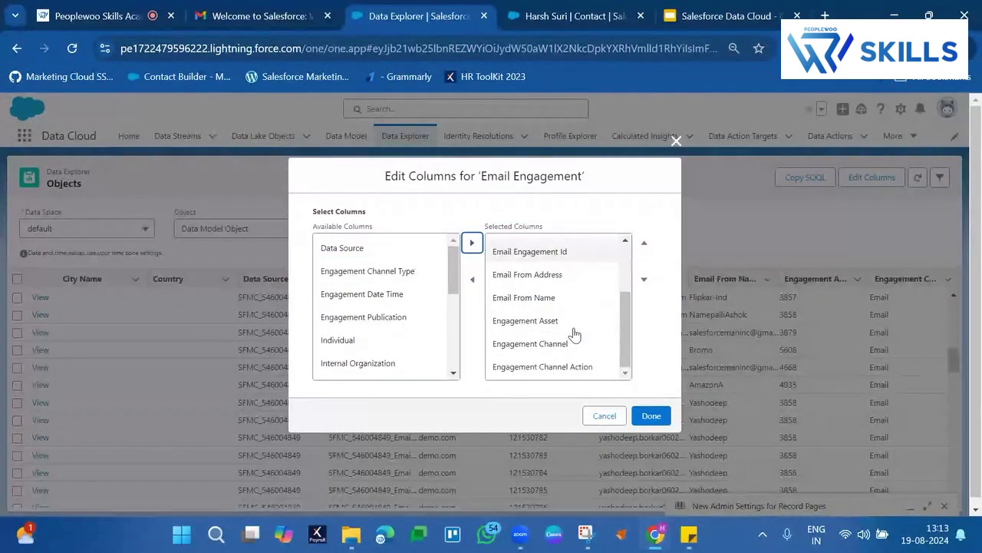
pyautogui.click(554, 366)
pyautogui.click(645, 244)
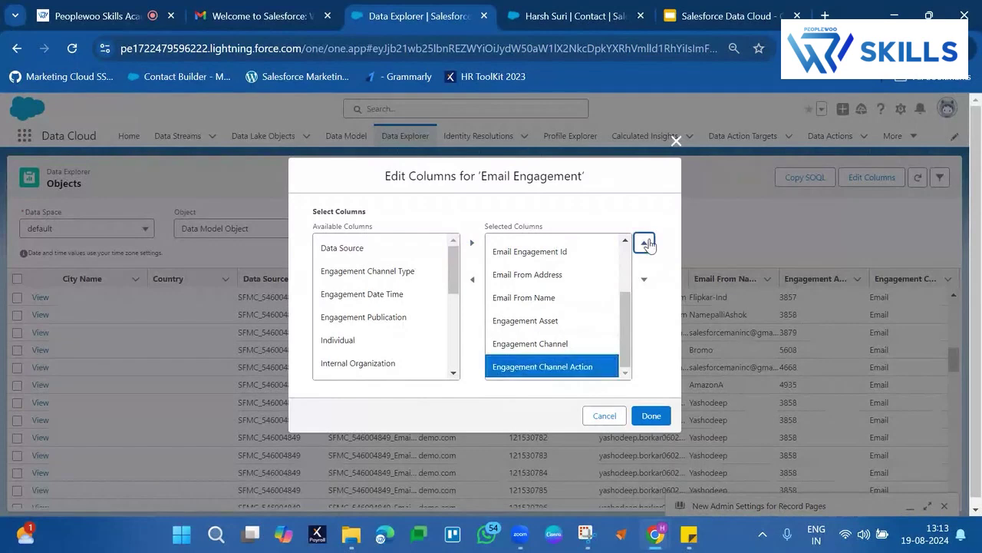
pyautogui.click(645, 243)
pyautogui.click(645, 243)
pyautogui.click(644, 243)
pyautogui.click(645, 243)
pyautogui.click(645, 243)
pyautogui.click(645, 244)
pyautogui.click(645, 244)
pyautogui.click(645, 244)
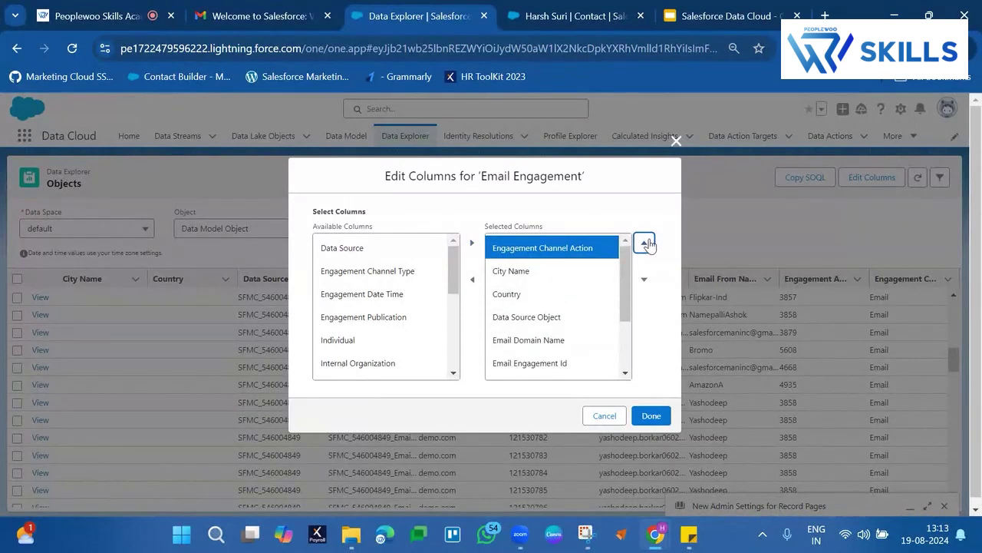
# Remove Engagement Asset from the selected Email Engagement columns and add Individual
pyautogui.click(376, 346)
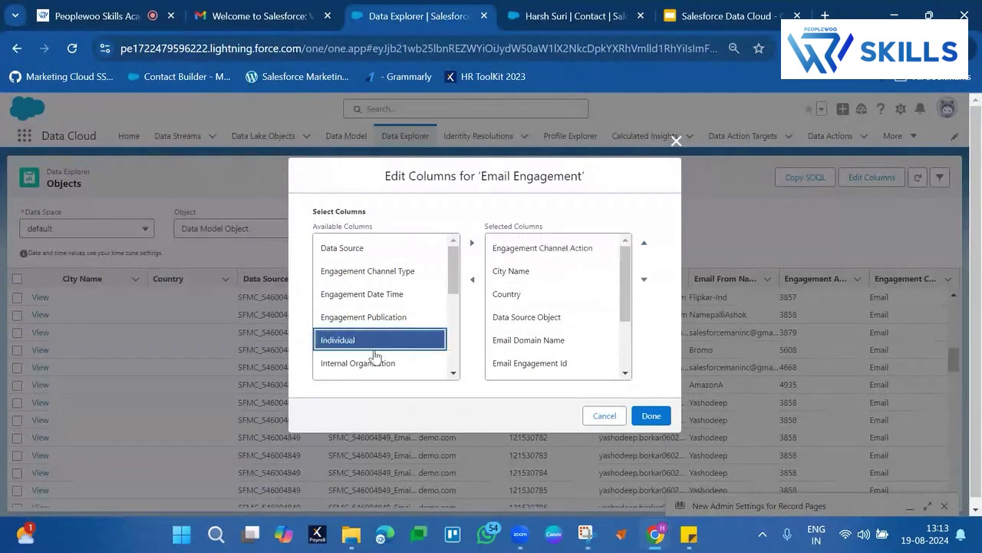
pyautogui.click(472, 243)
pyautogui.scroll(-1, 544, 343)
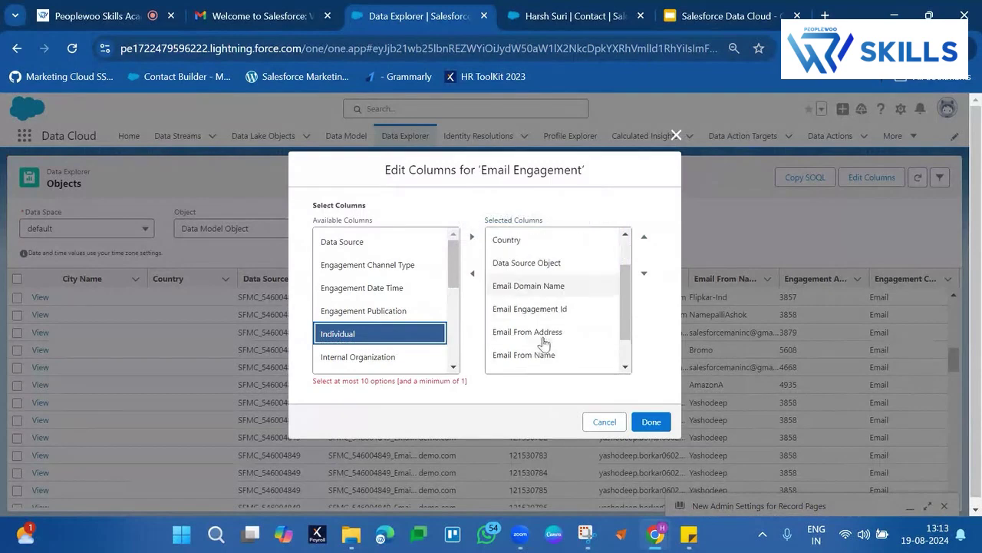
pyautogui.scroll(-1, 543, 343)
pyautogui.click(542, 338)
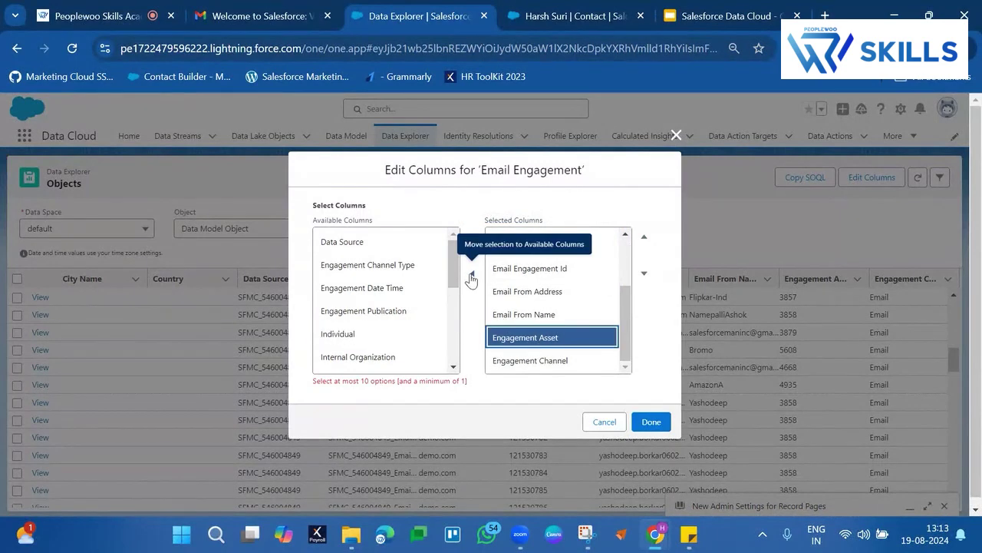
pyautogui.click(471, 276)
pyautogui.click(376, 367)
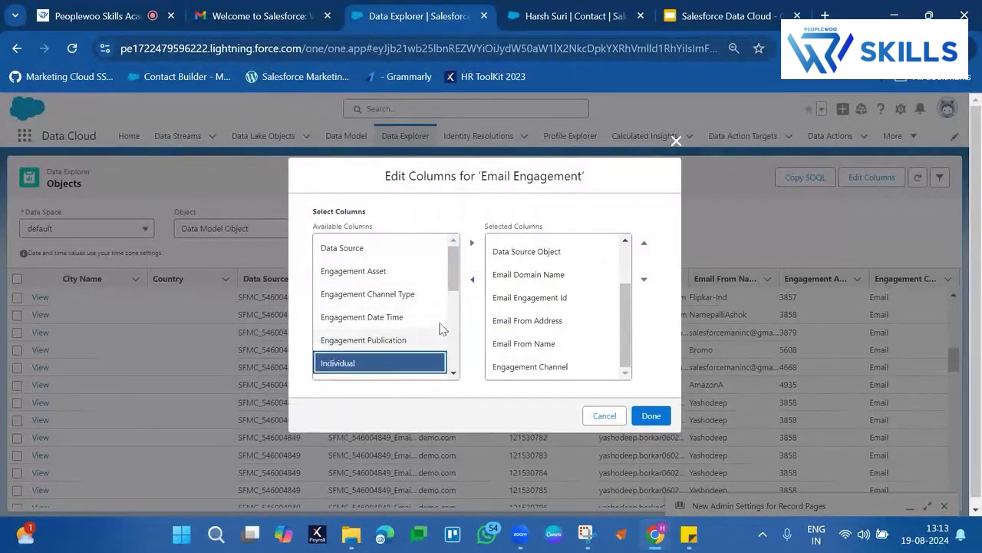
pyautogui.click(472, 243)
# Move Individual to the first position of the selected Email Engagement columns and apply the column changes
pyautogui.scroll(-1, 566, 345)
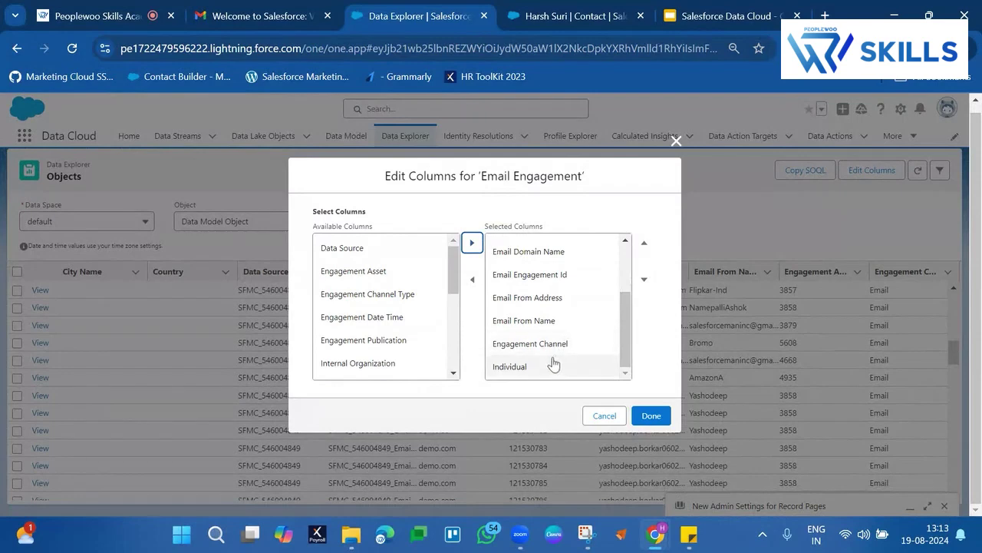
pyautogui.click(553, 366)
pyautogui.click(644, 244)
pyautogui.click(644, 244)
pyautogui.click(644, 244)
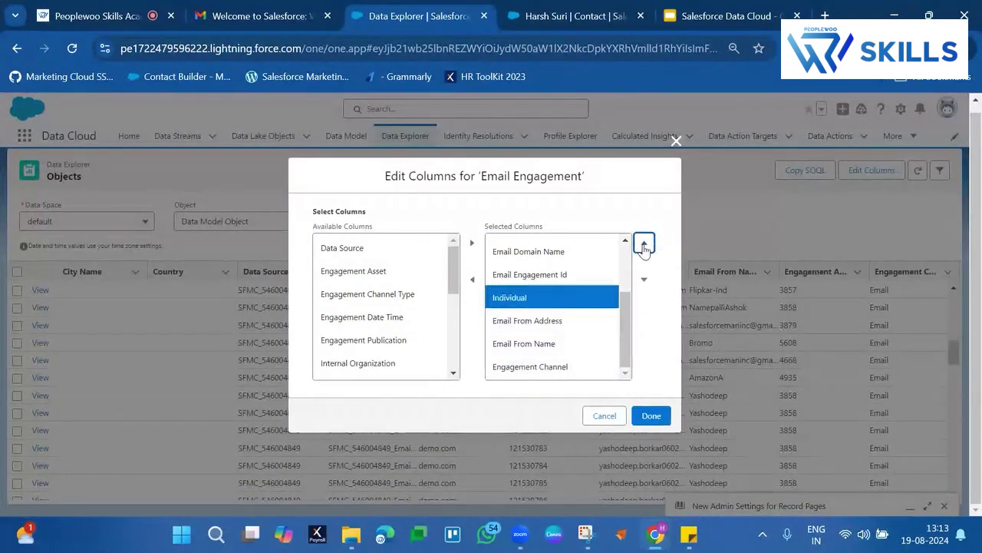
pyautogui.click(644, 244)
pyautogui.click(644, 245)
pyautogui.click(644, 244)
pyautogui.click(644, 244)
pyautogui.click(643, 244)
pyautogui.click(644, 244)
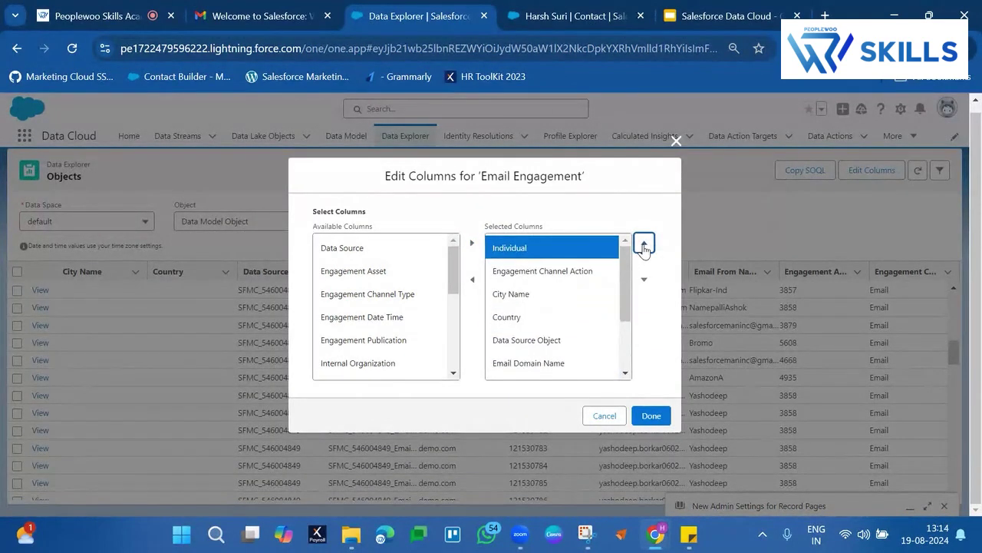
pyautogui.click(651, 415)
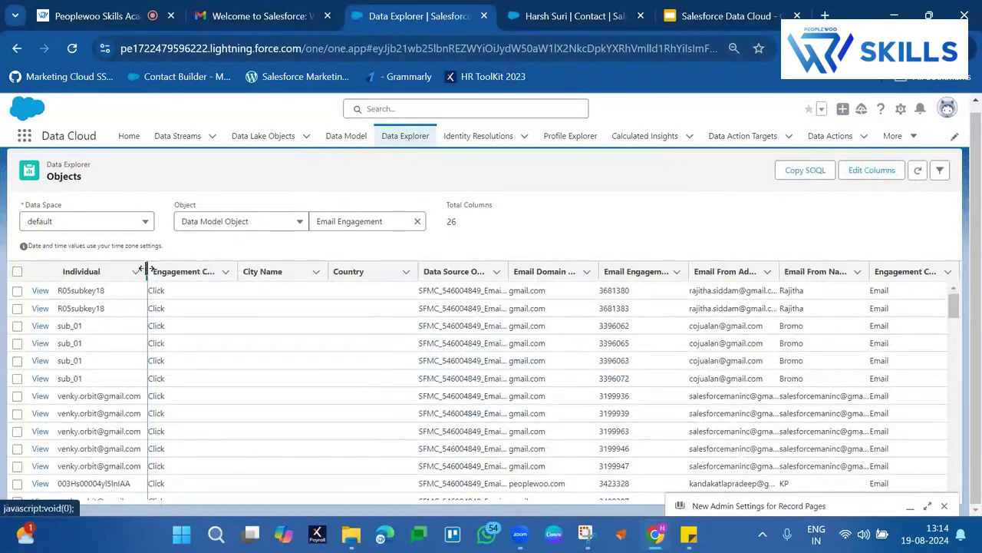
# Widen the Individual column and look through the engagement channel action of each individual in the Email Engagement records
pyautogui.moveTo(146, 271); pyautogui.dragTo(350, 271)
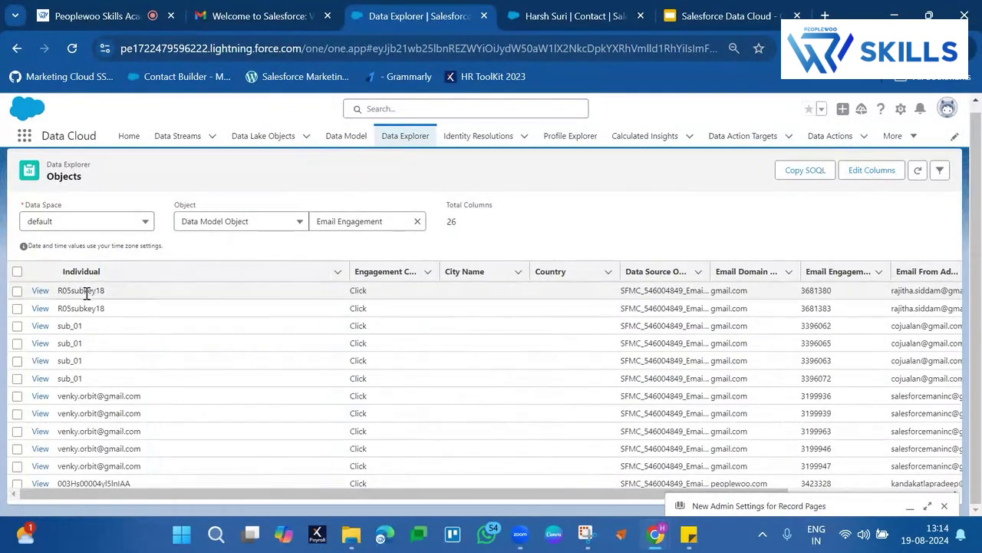
pyautogui.click(105, 466)
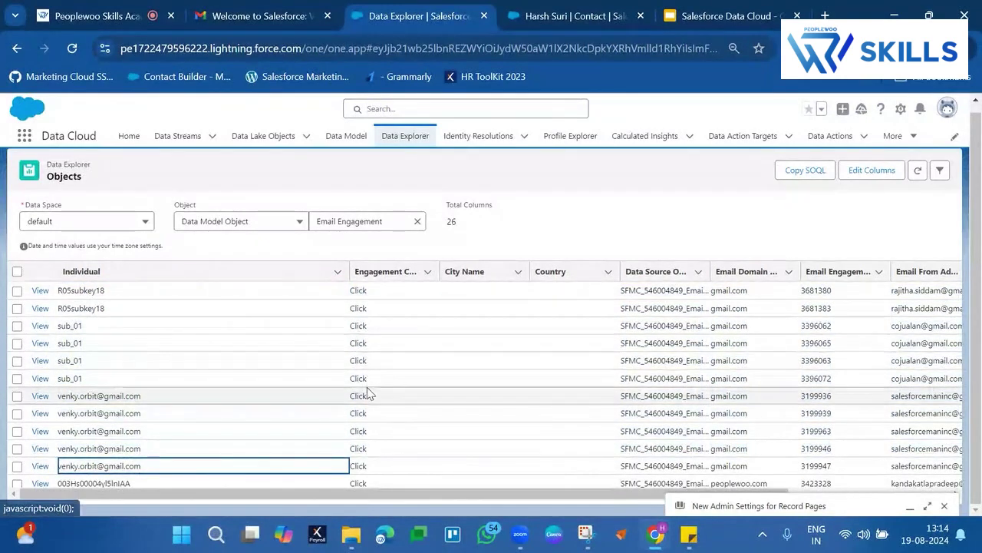
pyautogui.scroll(-5, 366, 392)
pyautogui.scroll(5, 366, 395)
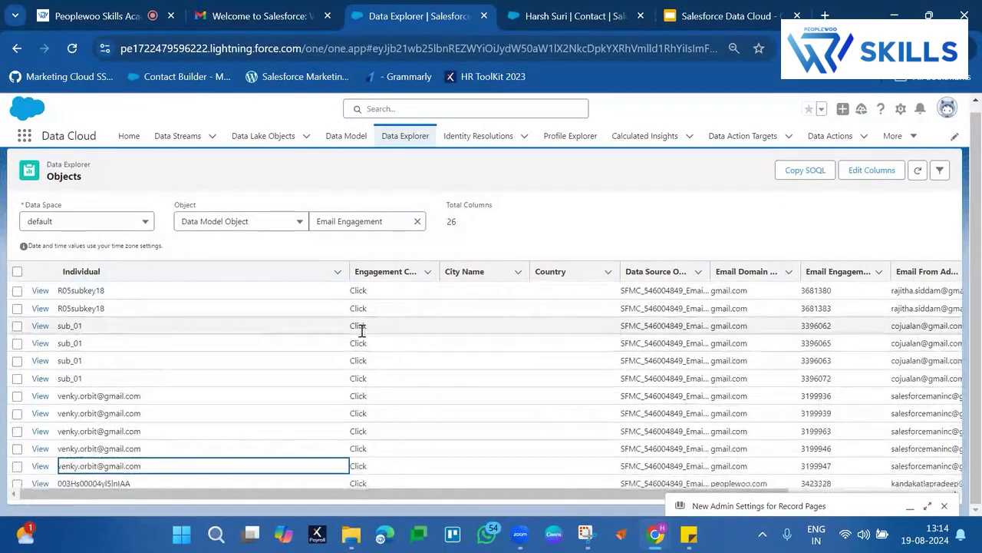
pyautogui.scroll(-10, 345, 410)
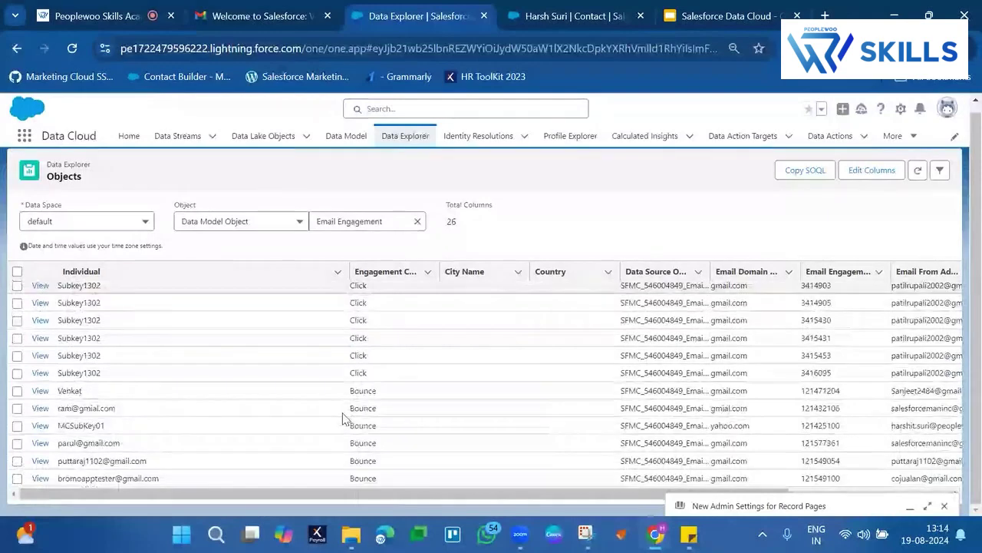
pyautogui.scroll(-10, 344, 418)
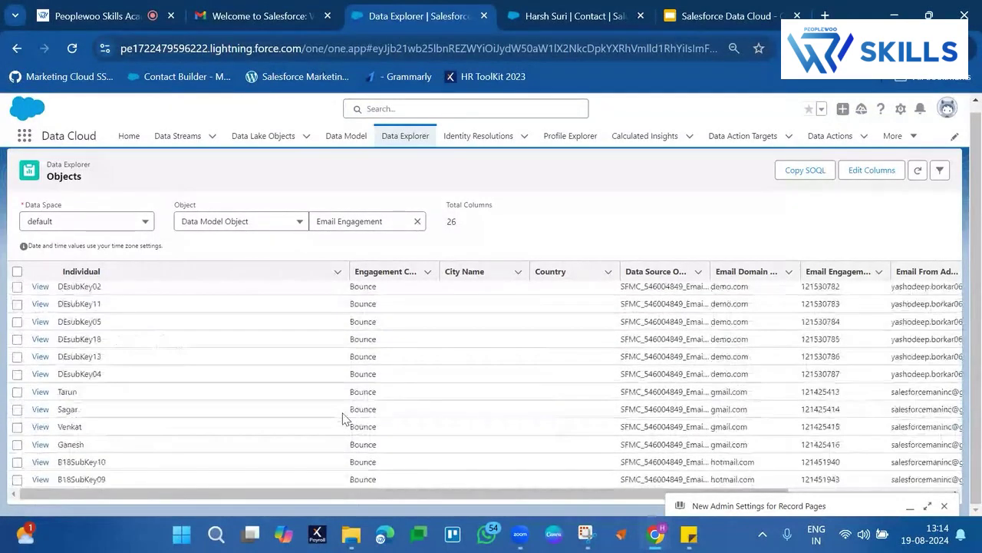
pyautogui.scroll(4, 367, 349)
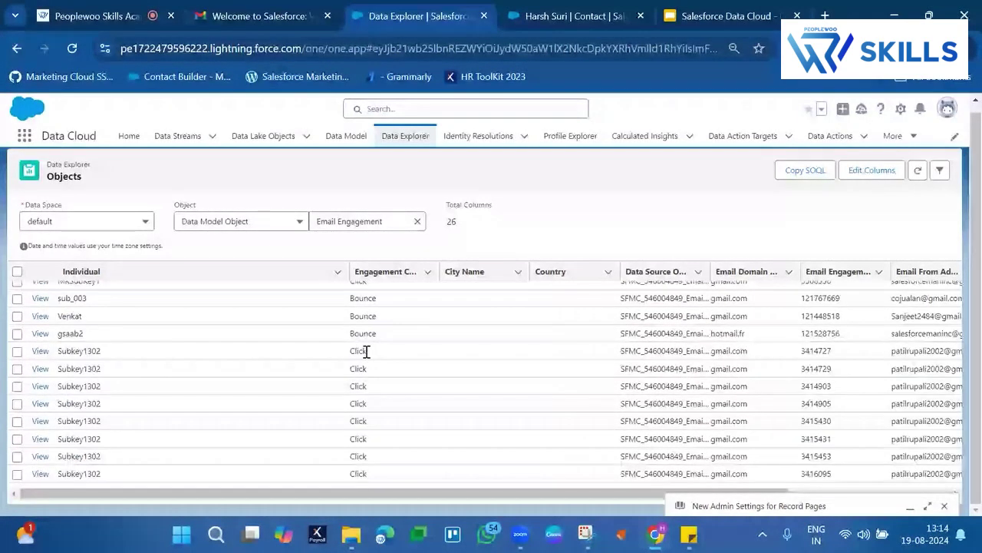
pyautogui.scroll(5, 366, 351)
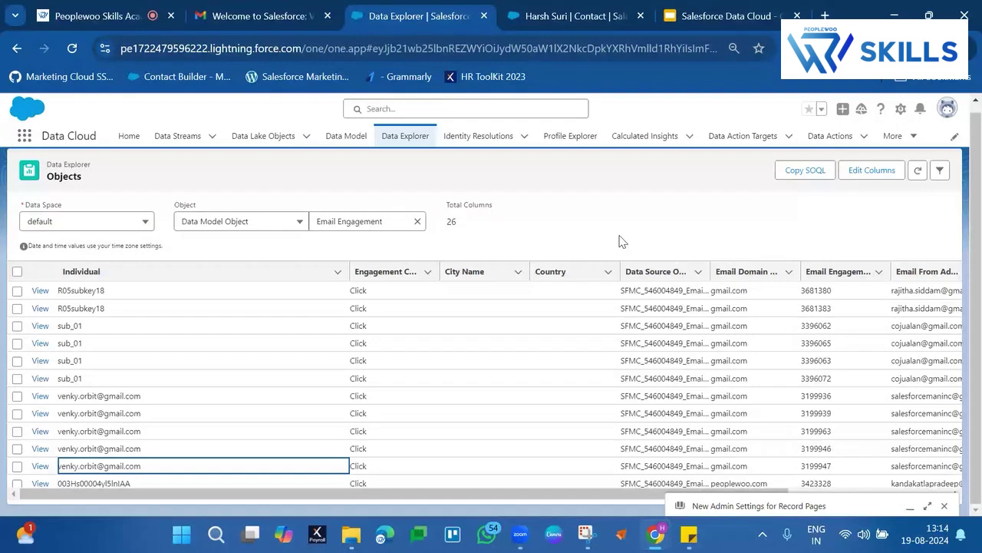
# Open Data Transforms and look through the All, My and Recently Viewed lists, ending on All Data Transforms
pyautogui.click(893, 136)
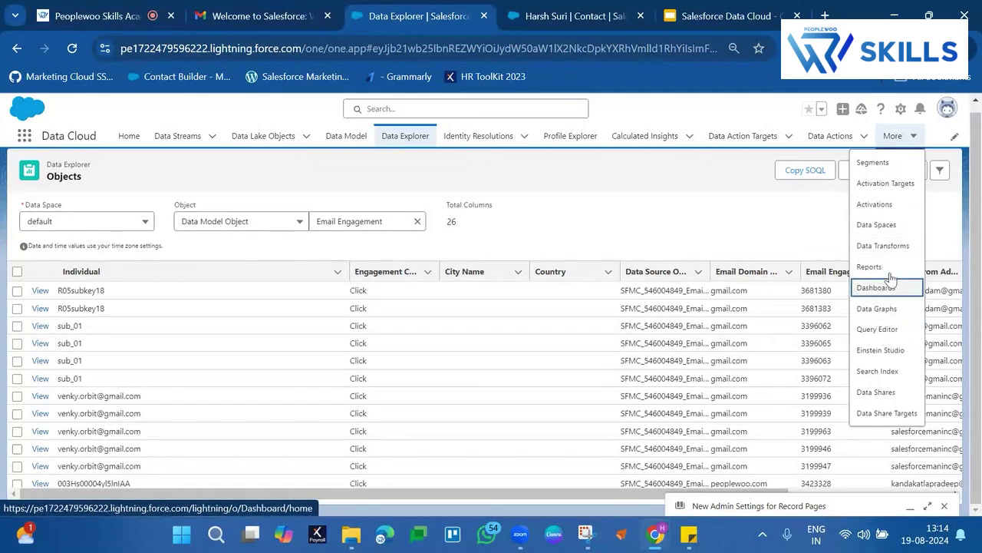
pyautogui.click(883, 246)
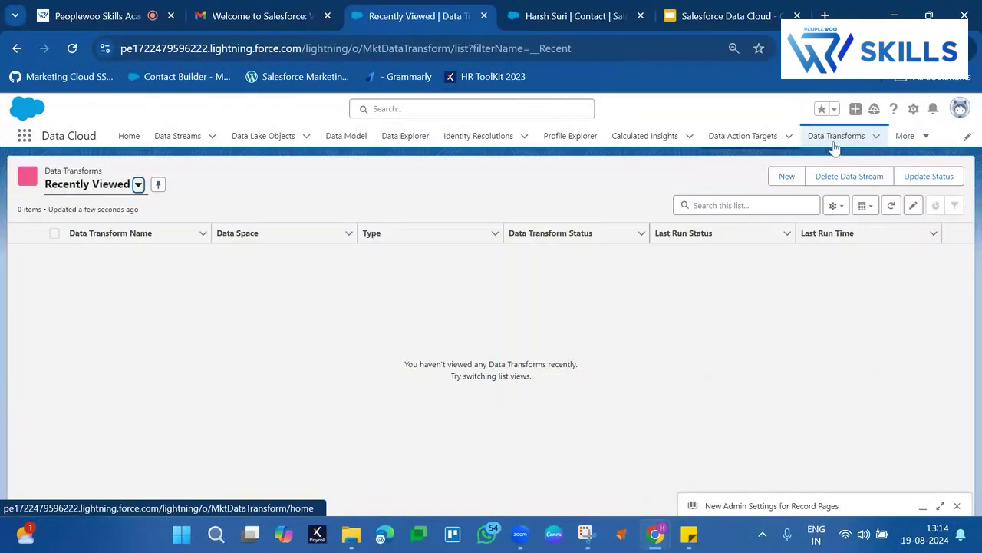
pyautogui.click(138, 184)
pyautogui.click(102, 230)
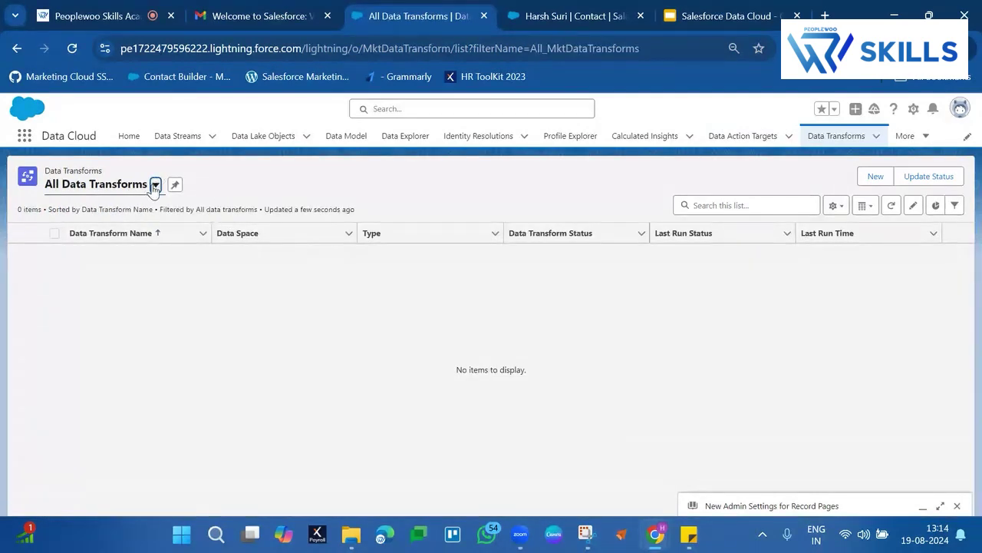
pyautogui.click(155, 184)
pyautogui.click(105, 251)
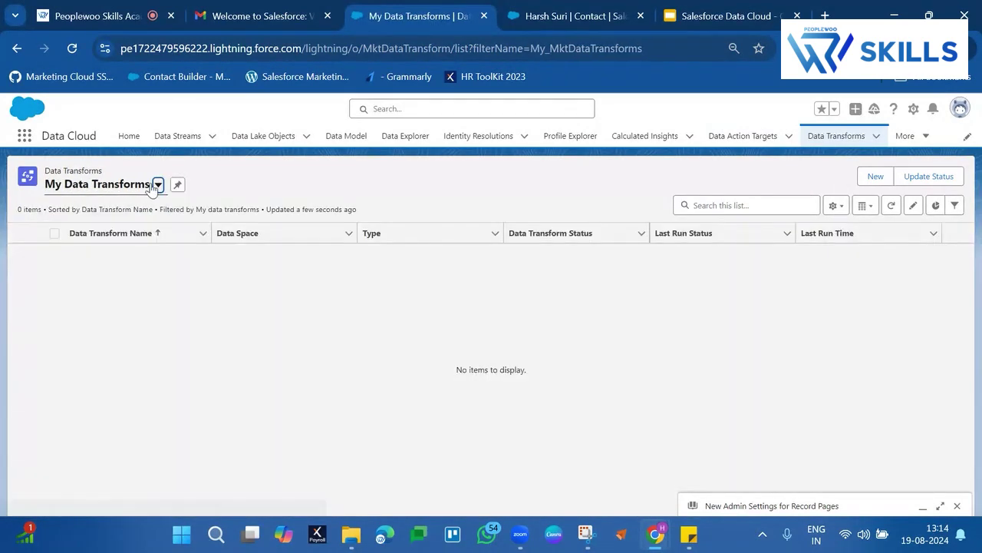
pyautogui.click(157, 185)
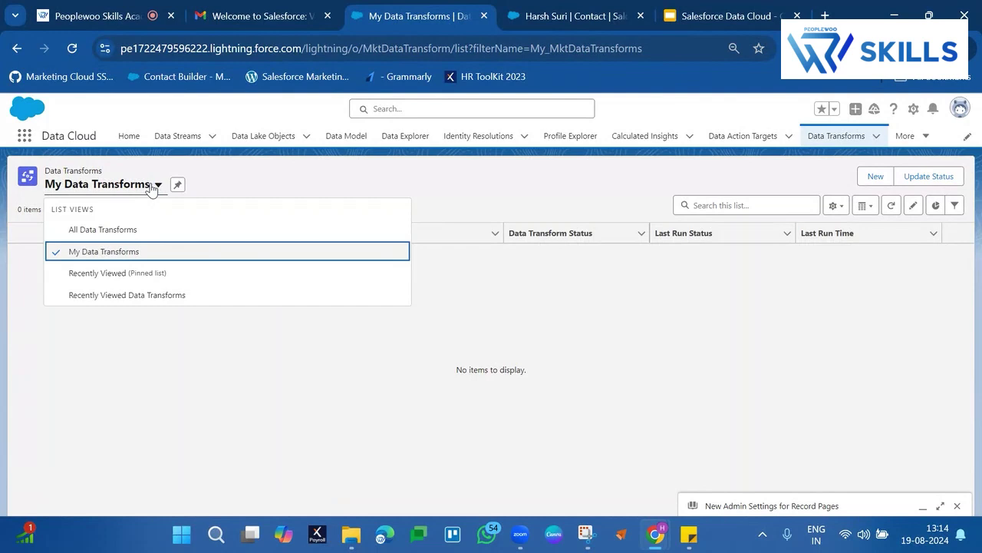
pyautogui.click(109, 274)
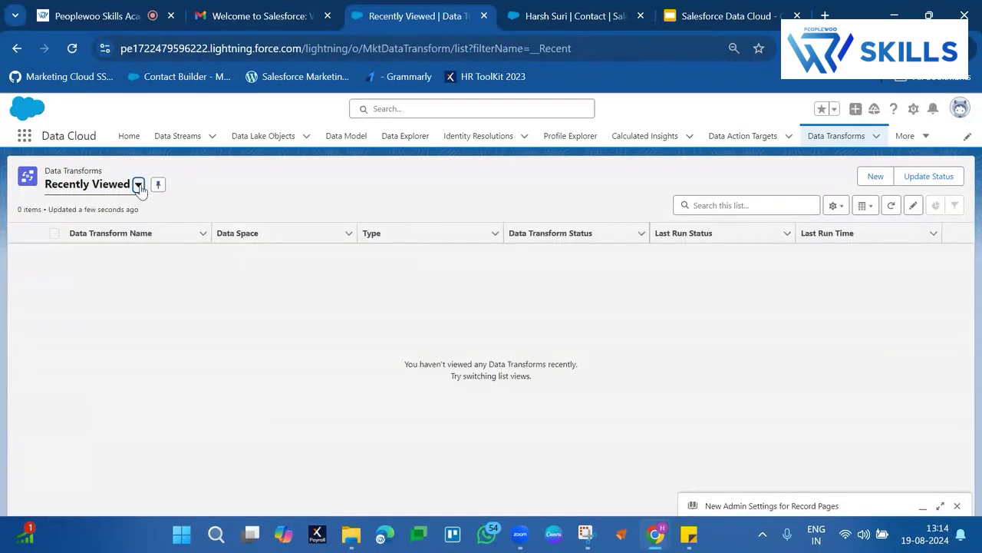
pyautogui.click(139, 187)
pyautogui.click(97, 228)
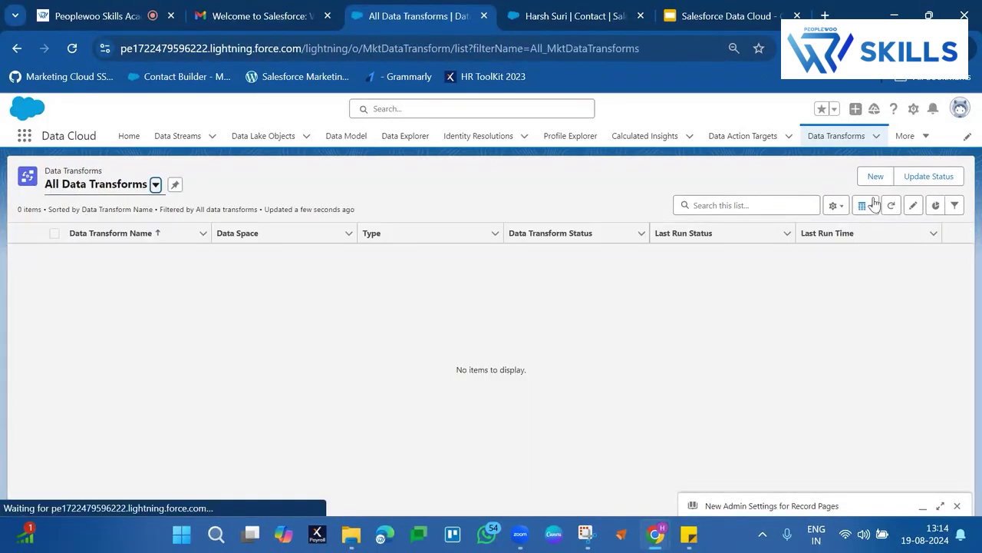
# Create a batch data transform based on Data Model Objects in the default data space and open its input data selection
pyautogui.click(875, 177)
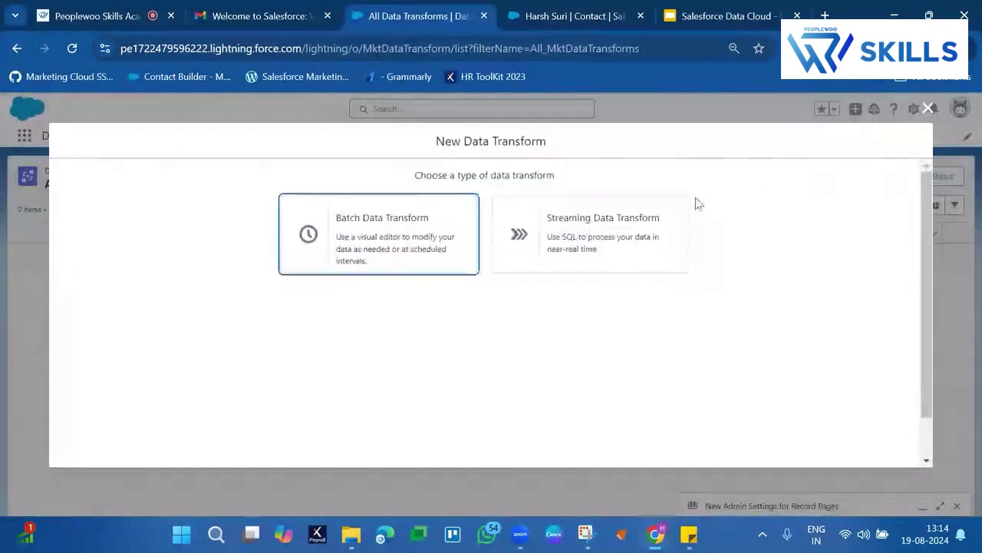
pyautogui.click(402, 254)
pyautogui.scroll(-1, 762, 410)
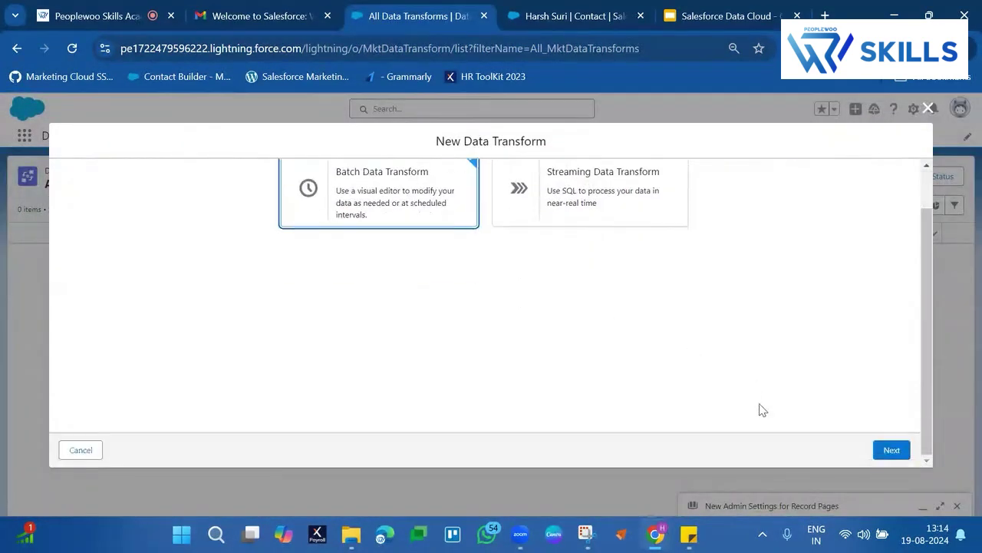
pyautogui.click(891, 451)
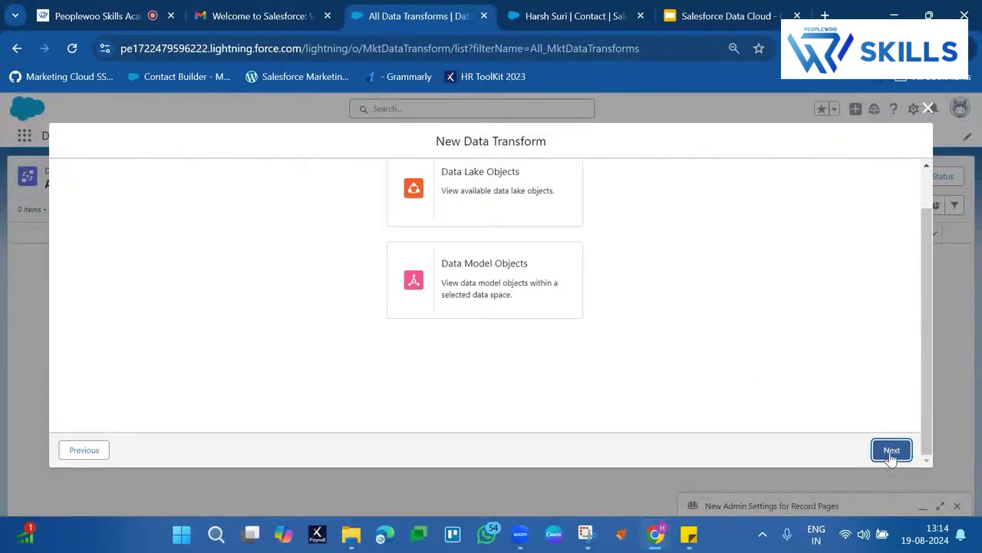
pyautogui.click(488, 304)
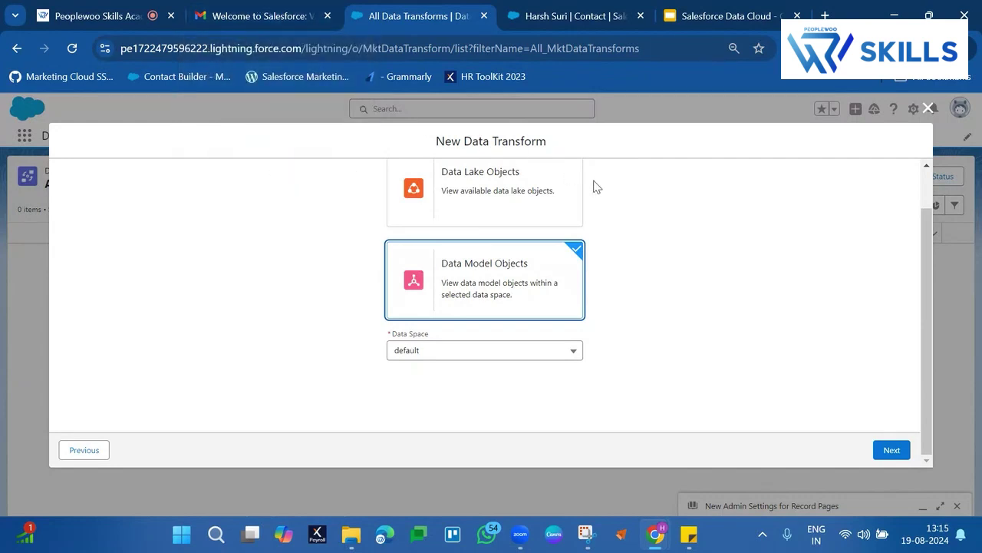
pyautogui.click(545, 191)
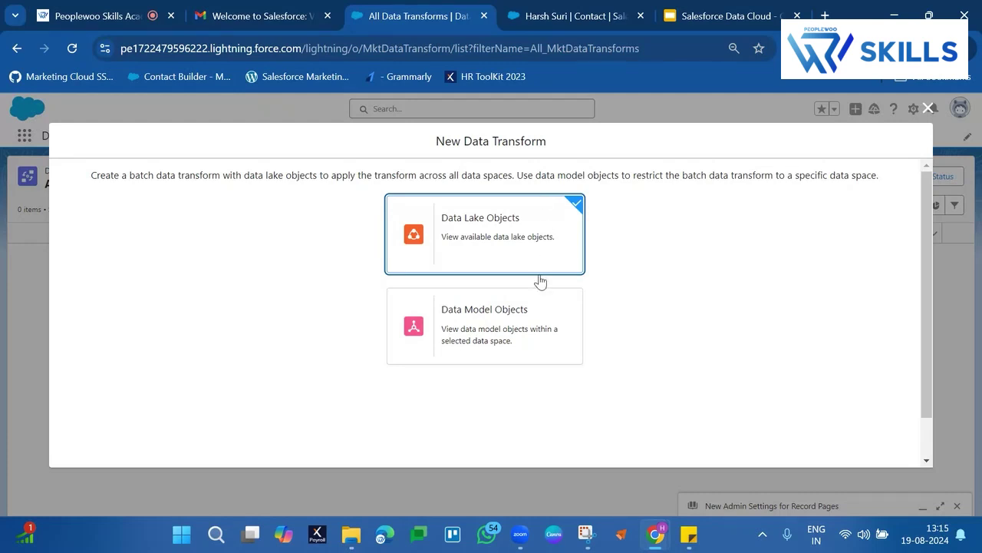
pyautogui.click(531, 303)
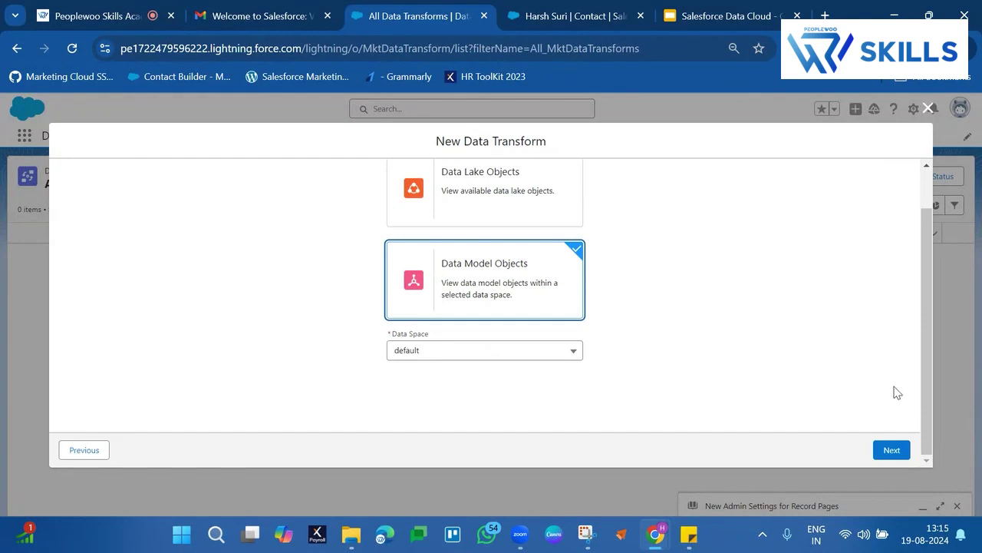
pyautogui.click(891, 450)
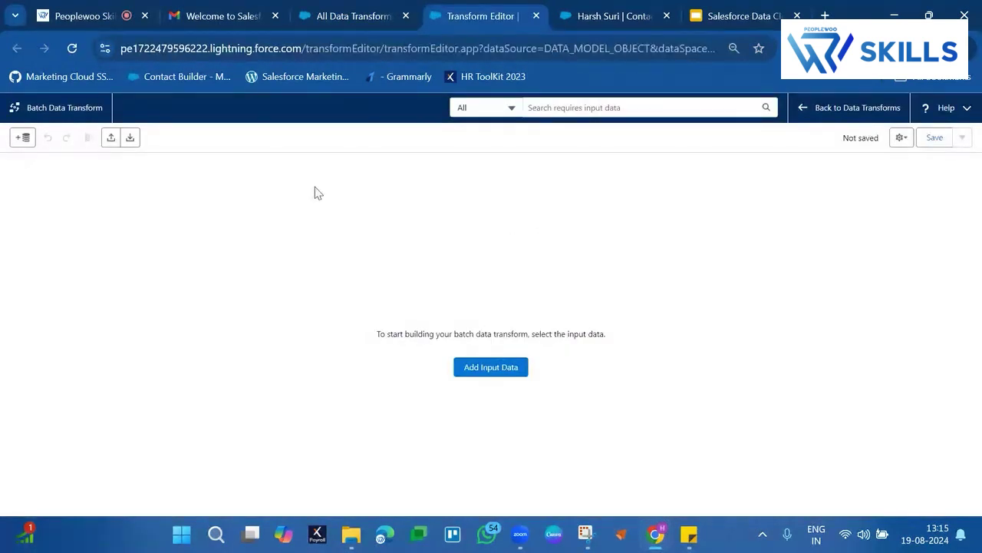
pyautogui.click(475, 370)
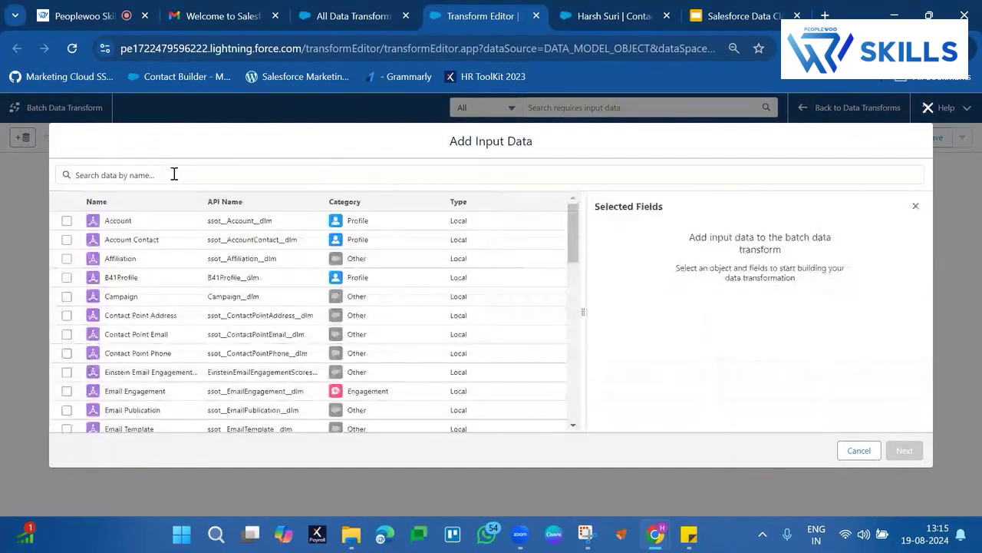
pyautogui.click(174, 175)
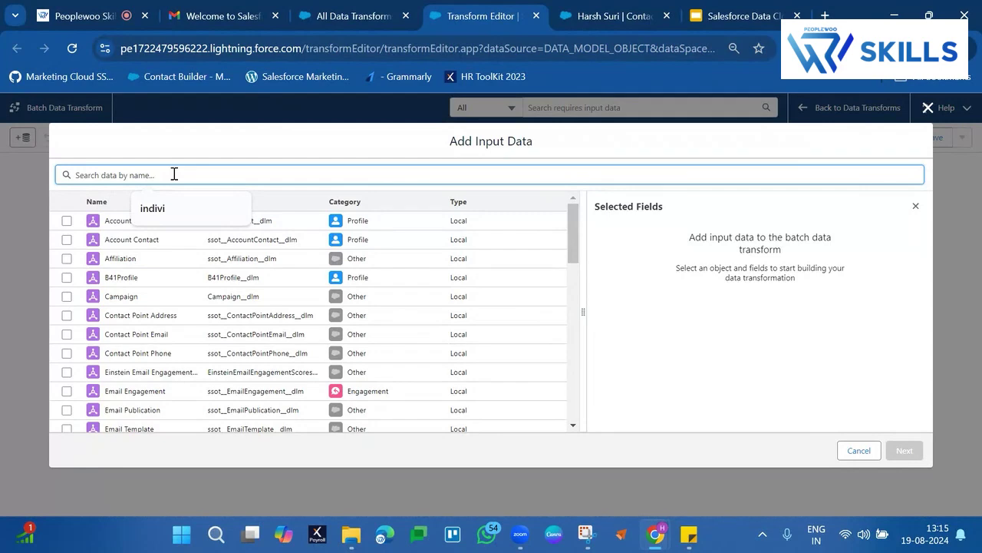
pyautogui.write('ind')
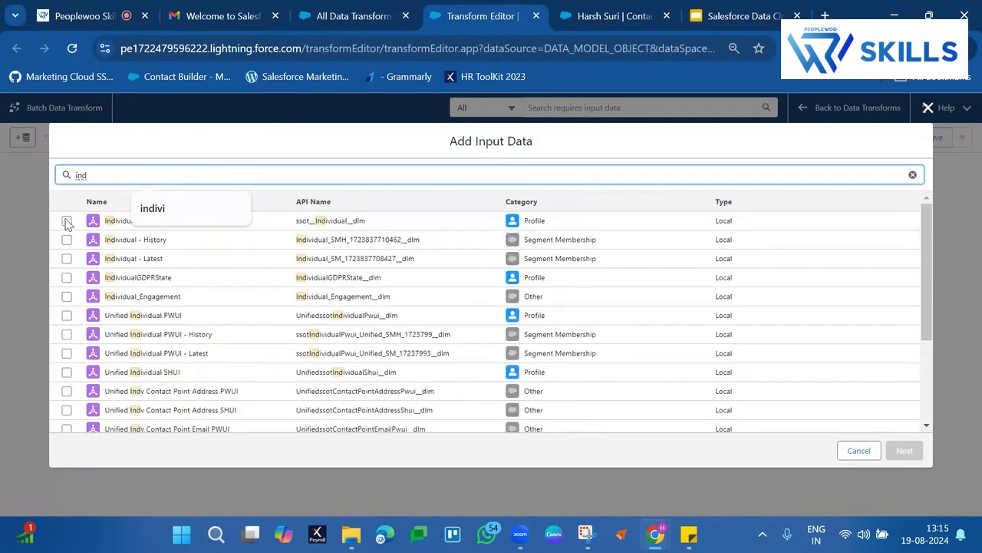
pyautogui.click(66, 220)
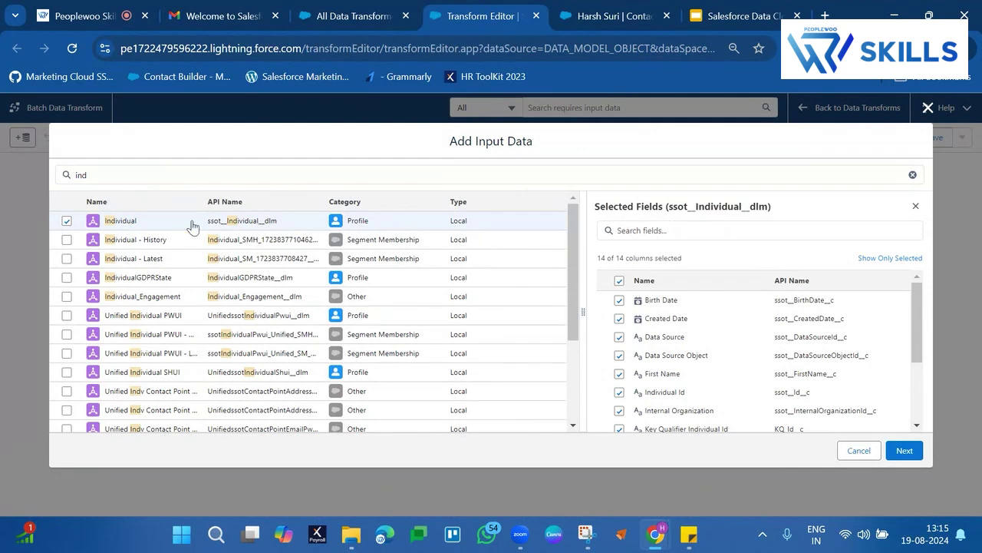
pyautogui.click(67, 220)
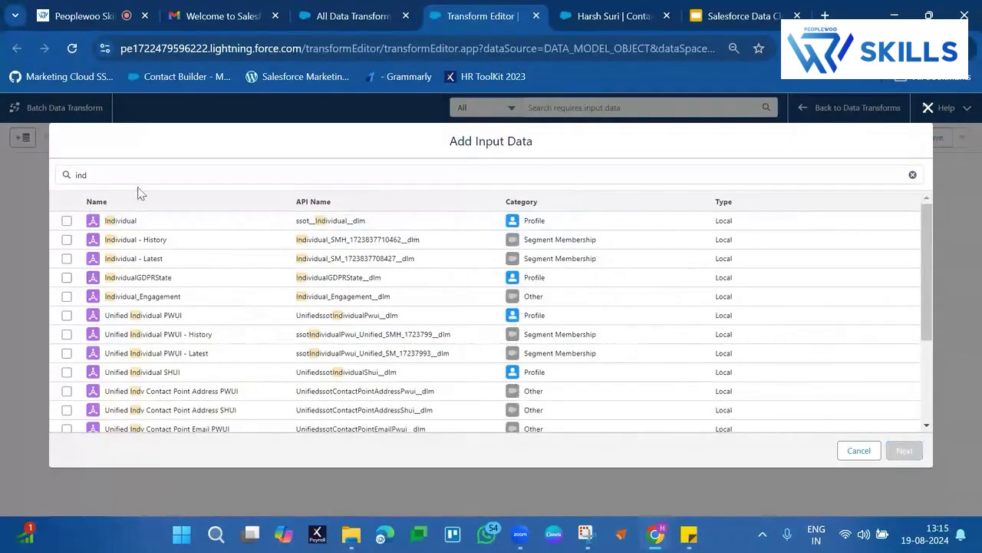
# Search the input data for "unifi" and add Unified Individual PWUI with all its fields to the batch data transform
pyautogui.click(149, 175)
pyautogui.press('BackSpace')
pyautogui.press('BackSpace')
pyautogui.press('BackSpace')
pyautogui.write('unifi')
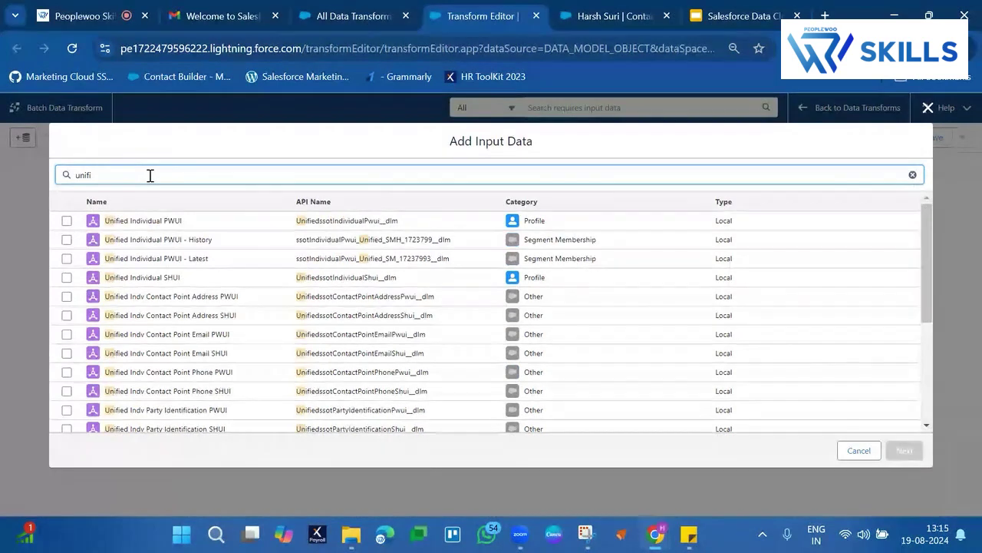
pyautogui.click(66, 221)
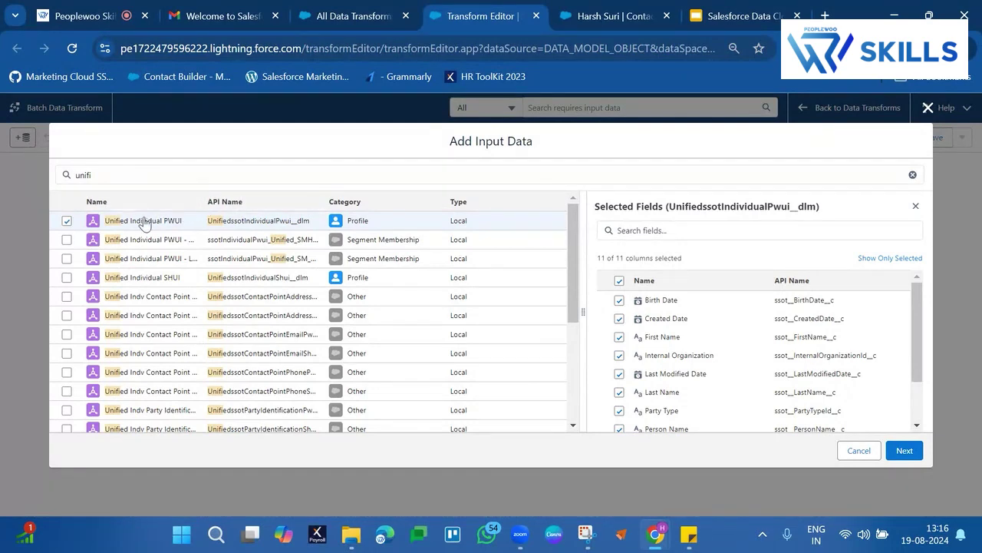
pyautogui.click(903, 450)
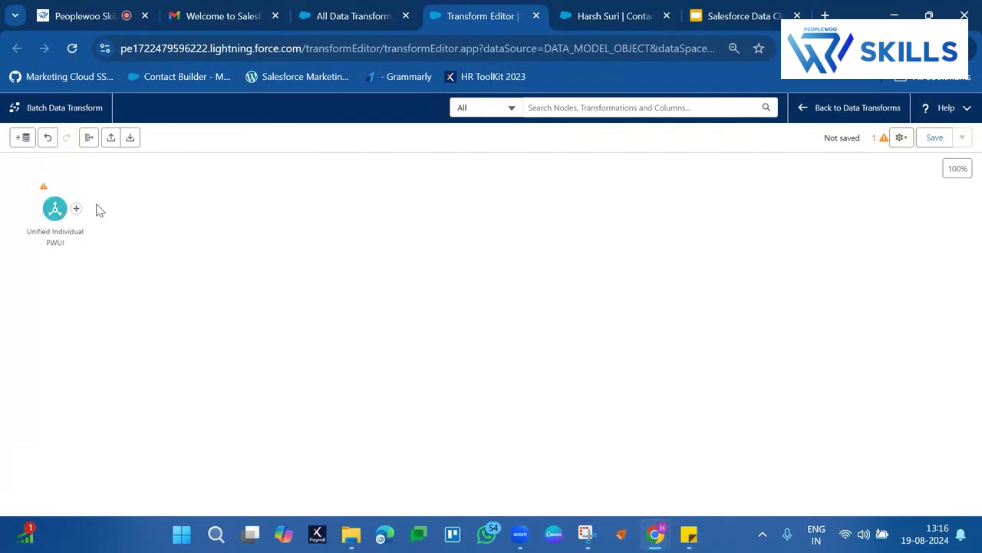
# Join Unified Individual PWUI with Email Engagement, found by searching the input data for "email", using a left join
pyautogui.click(76, 209)
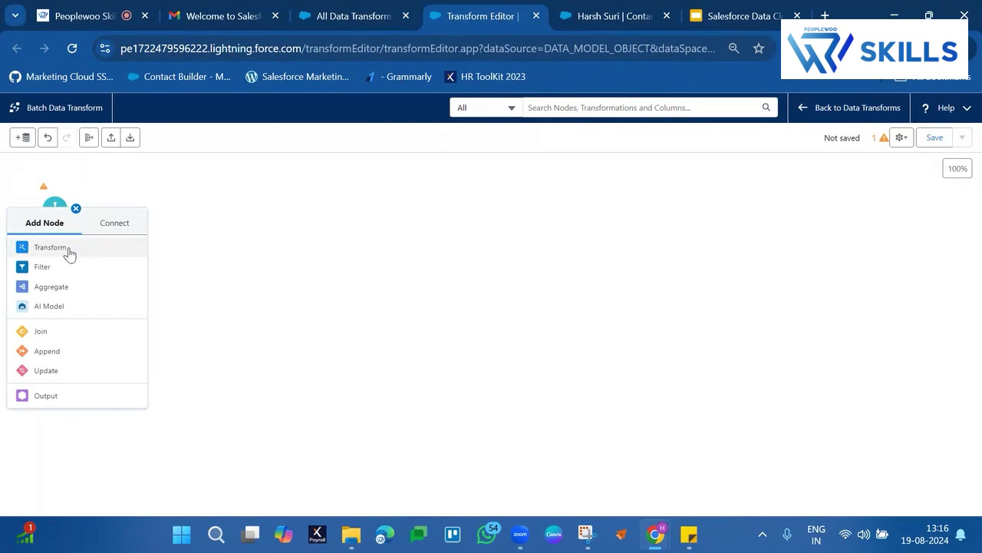
pyautogui.click(51, 337)
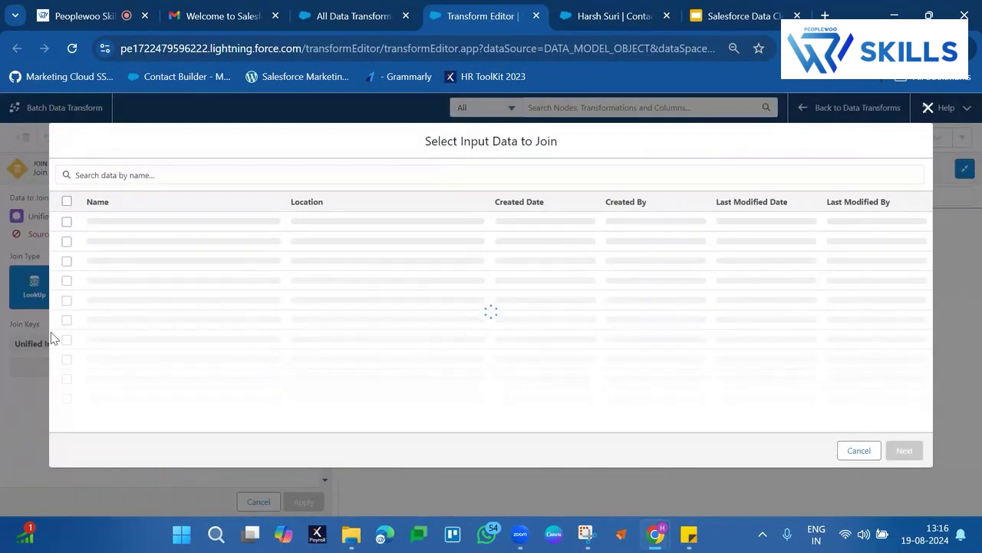
pyautogui.click(213, 170)
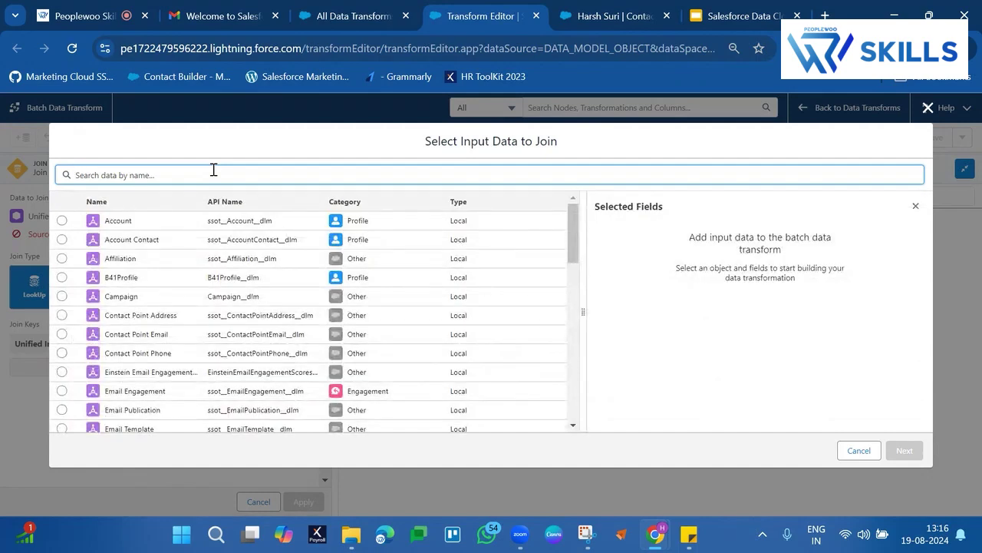
pyautogui.write('email')
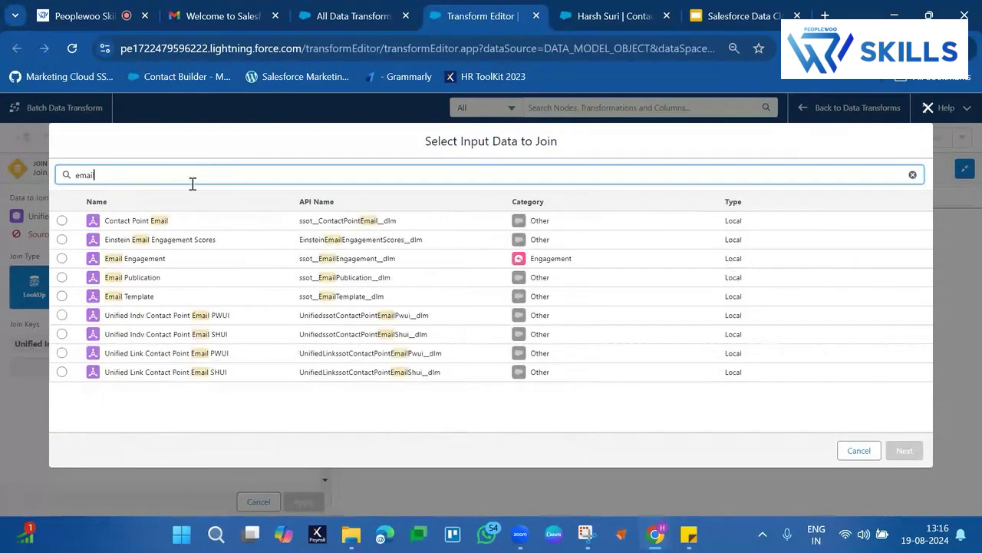
pyautogui.click(62, 259)
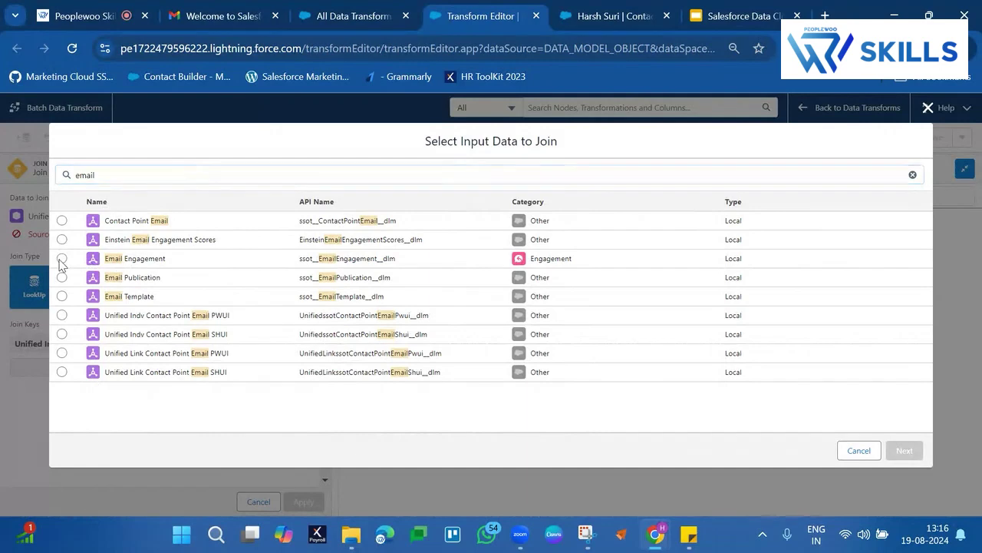
pyautogui.click(904, 450)
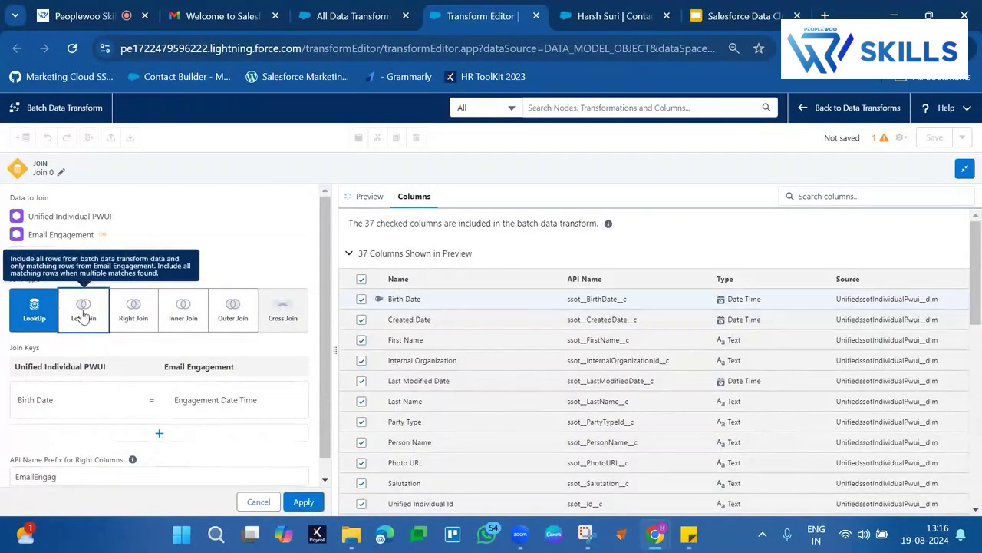
pyautogui.click(83, 315)
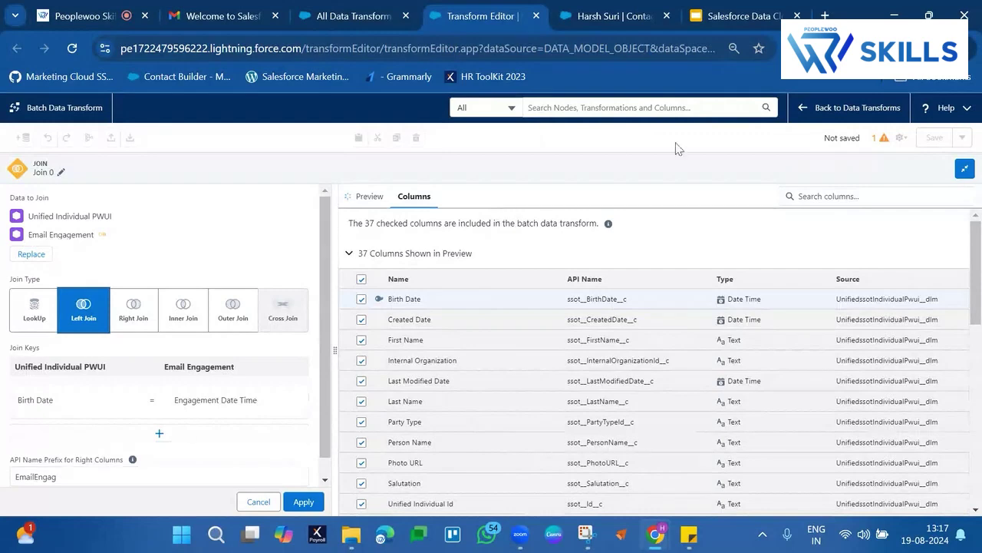
# Replace Birth Date with Unified Individual Id as the Unified Individual PWUI join key
pyautogui.click(190, 405)
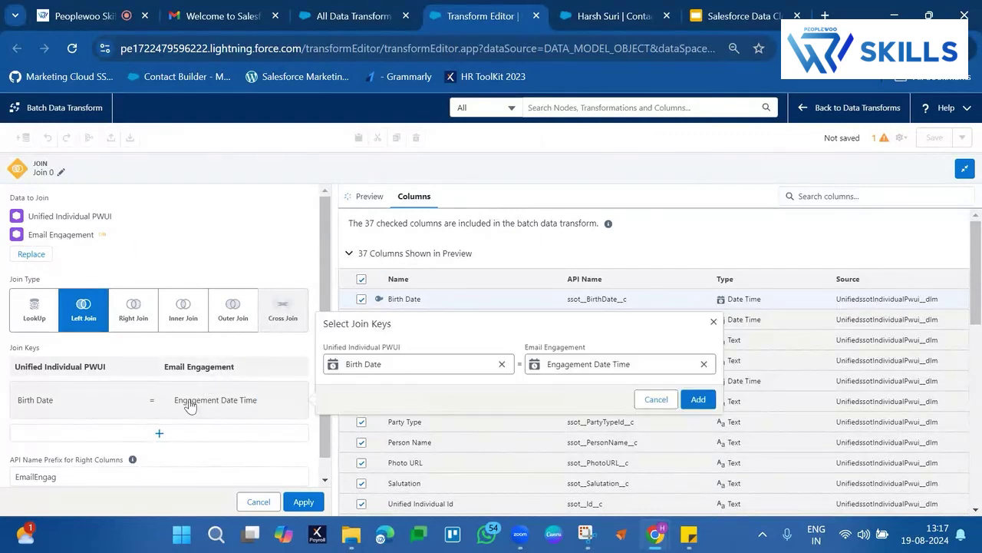
pyautogui.click(502, 365)
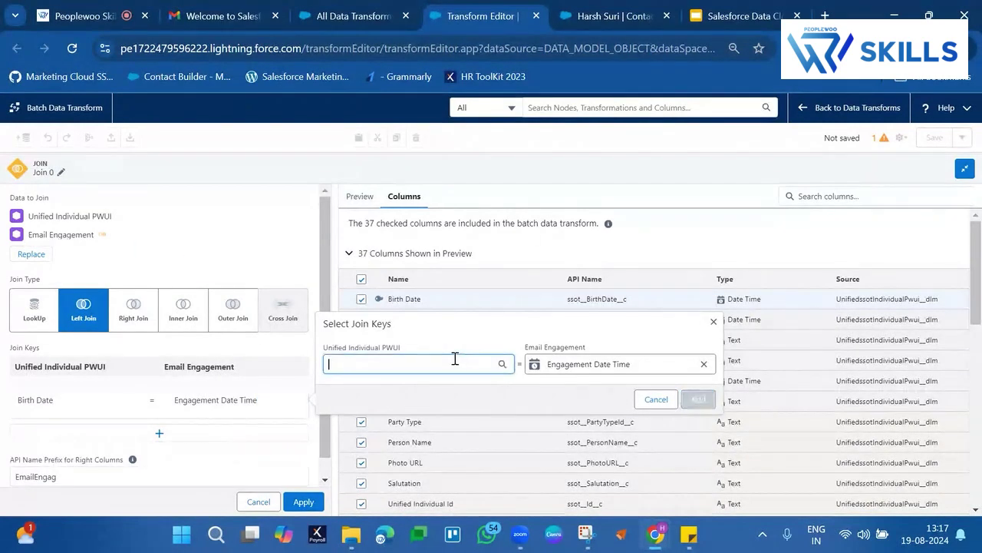
pyautogui.click(455, 358)
pyautogui.write('uni')
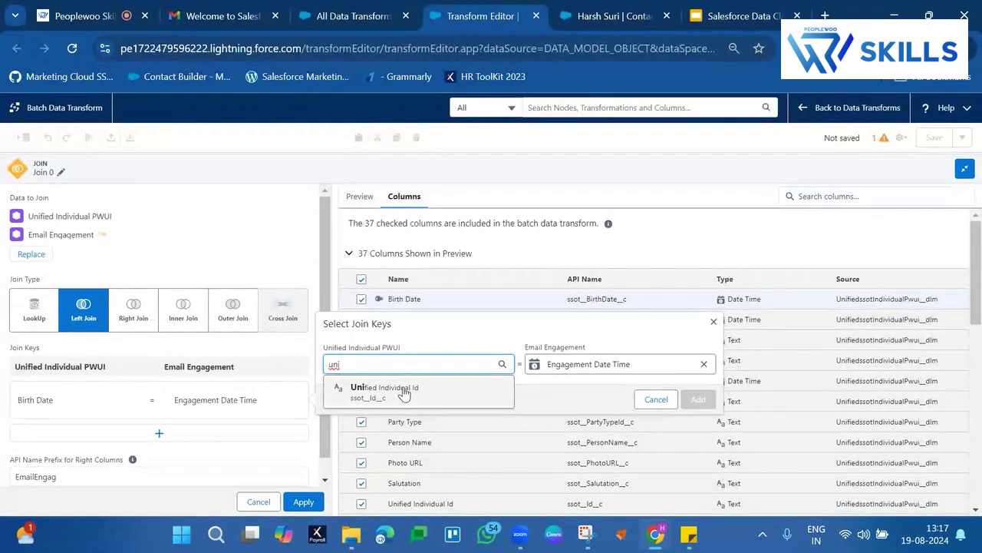
pyautogui.press('BackSpace')
pyautogui.press('BackSpace')
pyautogui.press('BackSpace')
pyautogui.write('ind')
pyautogui.click(404, 393)
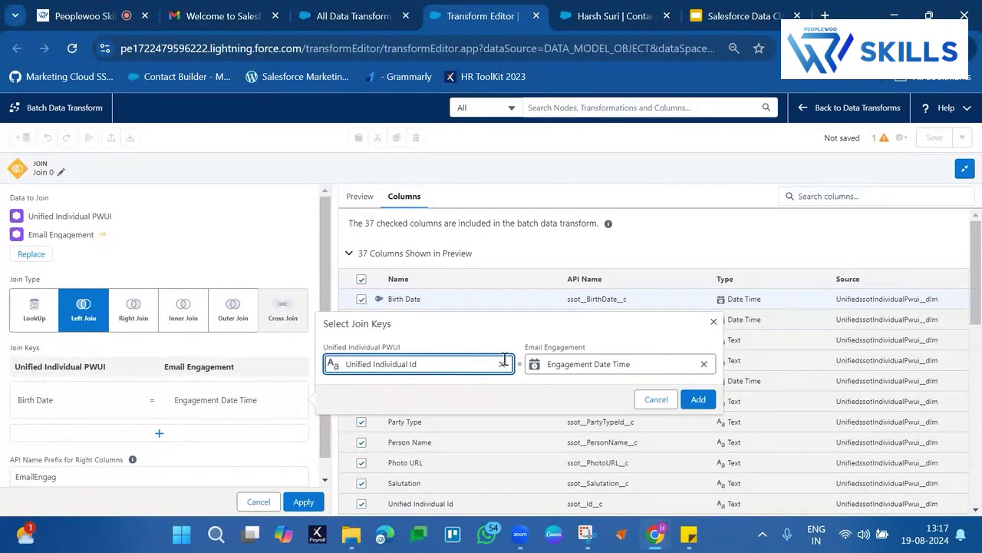
# Clear the Unified Individual PWUI join key and look through the fields available as its replacement
pyautogui.click(502, 363)
pyautogui.click(457, 363)
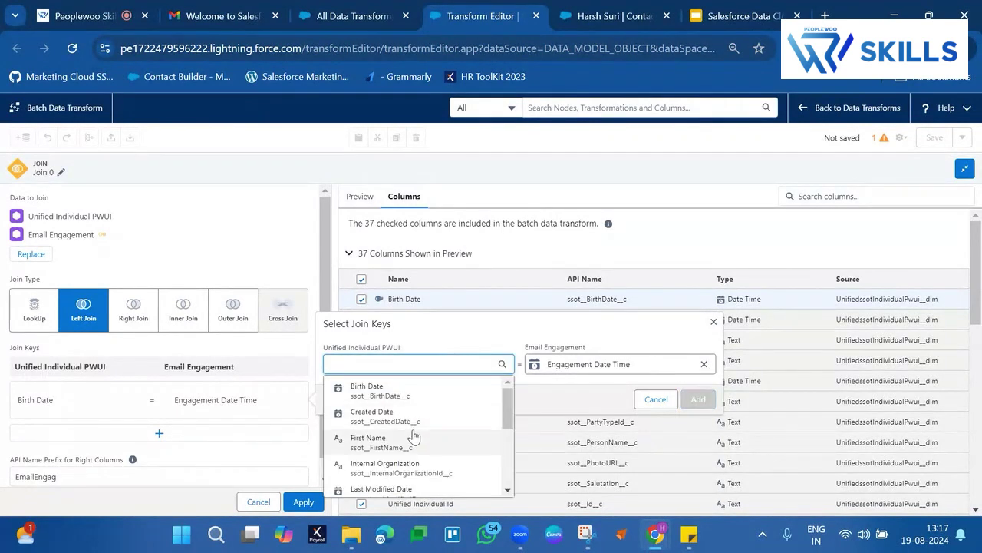
pyautogui.scroll(-4, 415, 435)
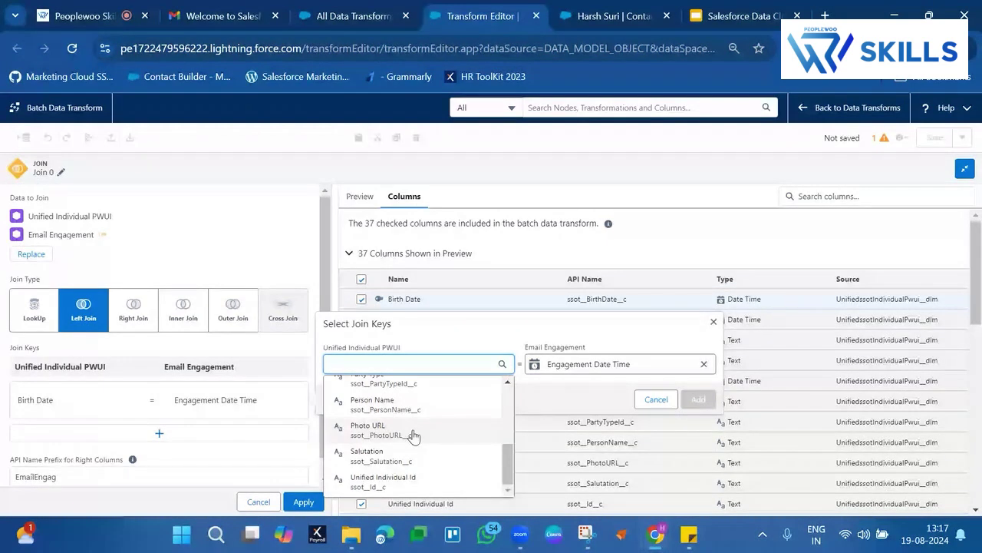
pyautogui.scroll(4, 414, 434)
pyautogui.scroll(-4, 415, 434)
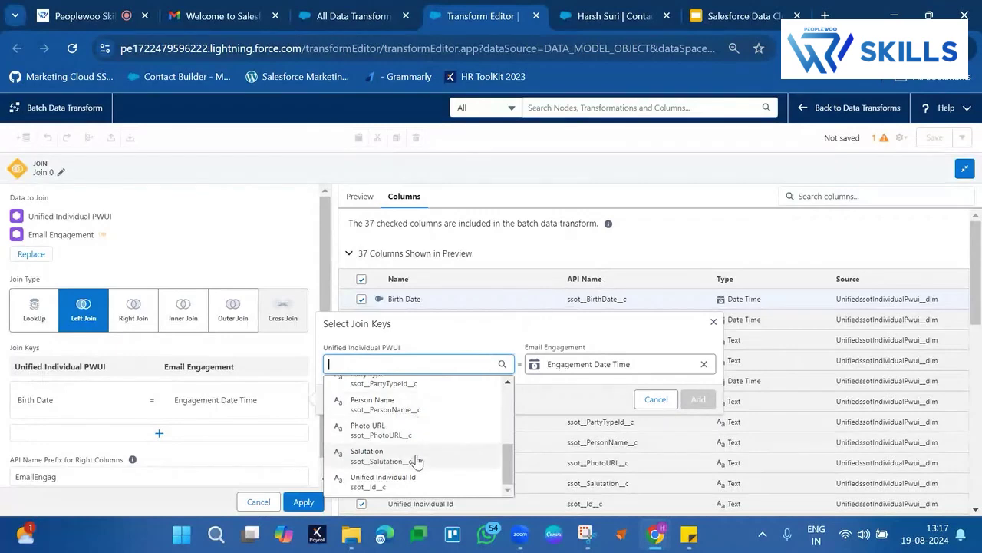
pyautogui.scroll(5, 415, 459)
pyautogui.scroll(-5, 415, 459)
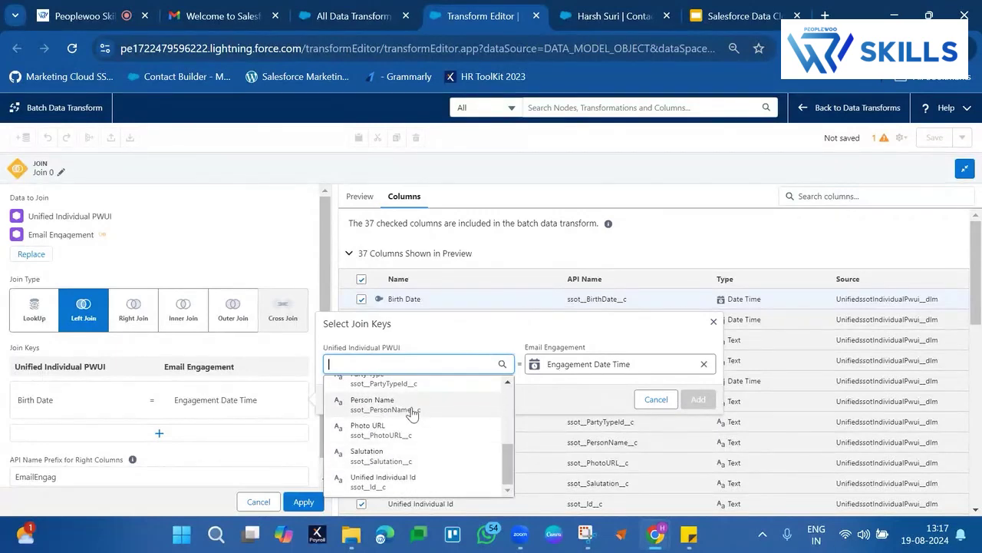
pyautogui.click(375, 9)
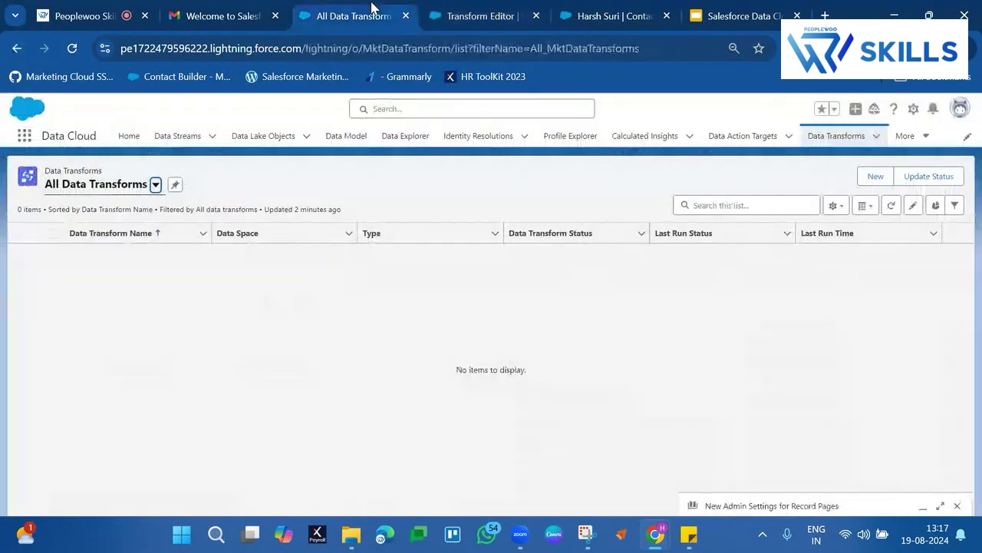
pyautogui.click(491, 11)
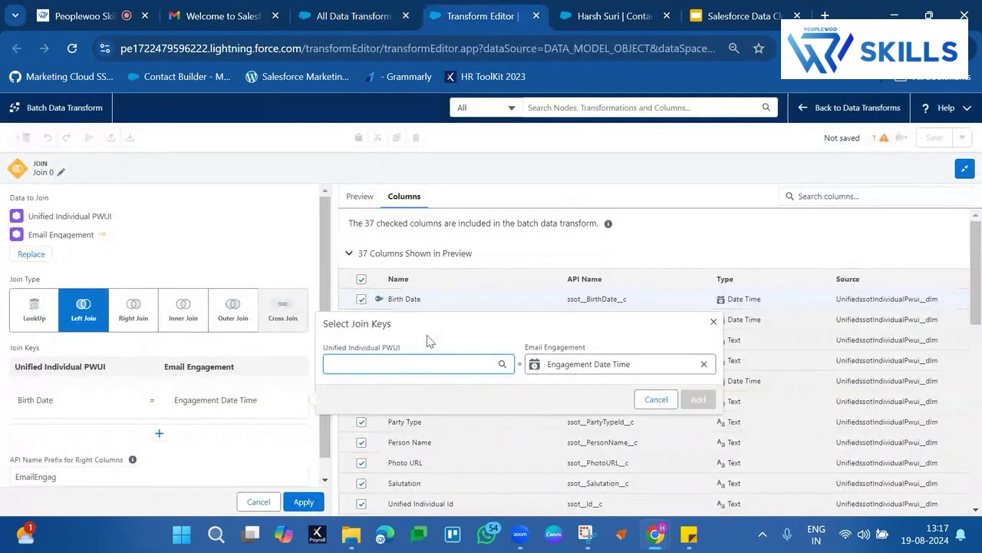
# Return to the transform canvas and discard the unapplied join between Unified Individual PWUI and Email Engagement
pyautogui.click(965, 168)
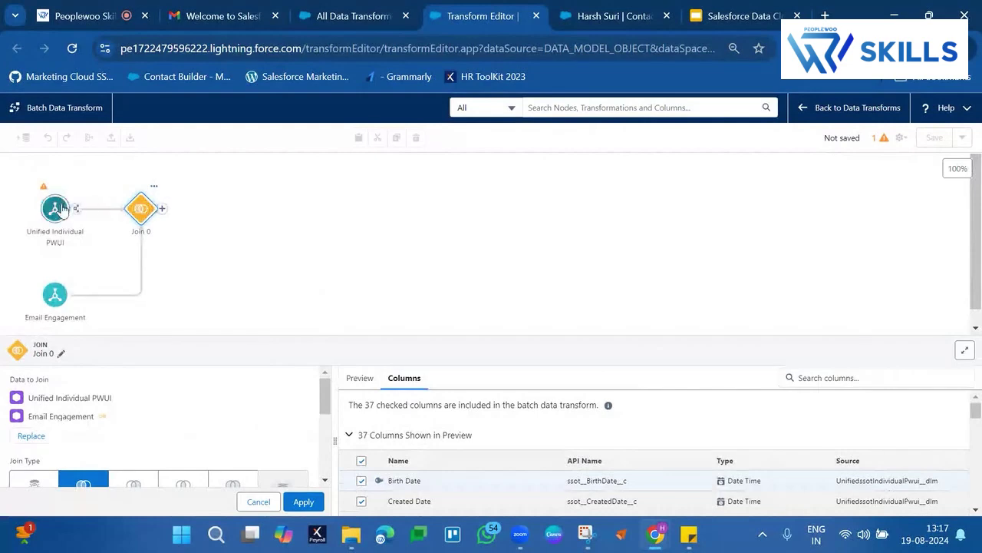
pyautogui.click(56, 210)
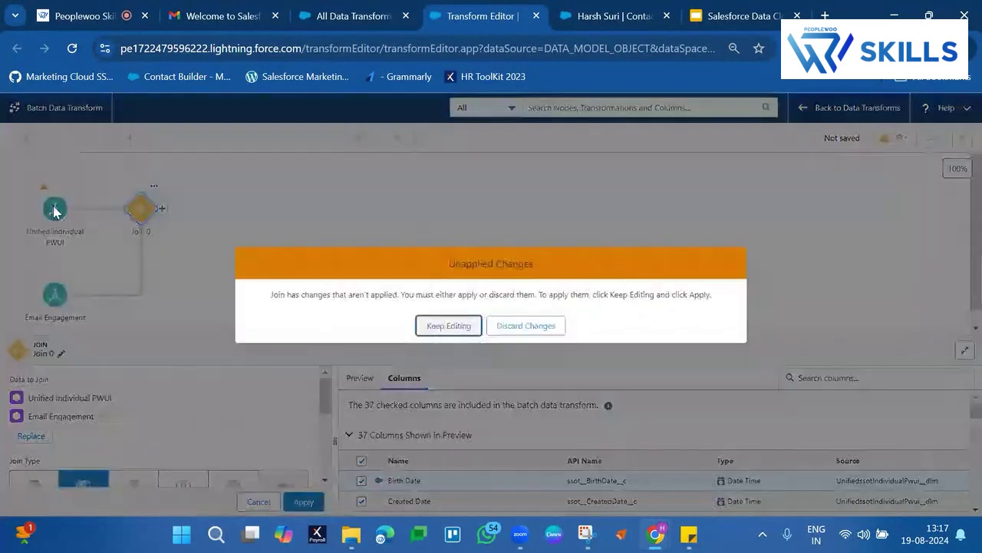
pyautogui.click(450, 325)
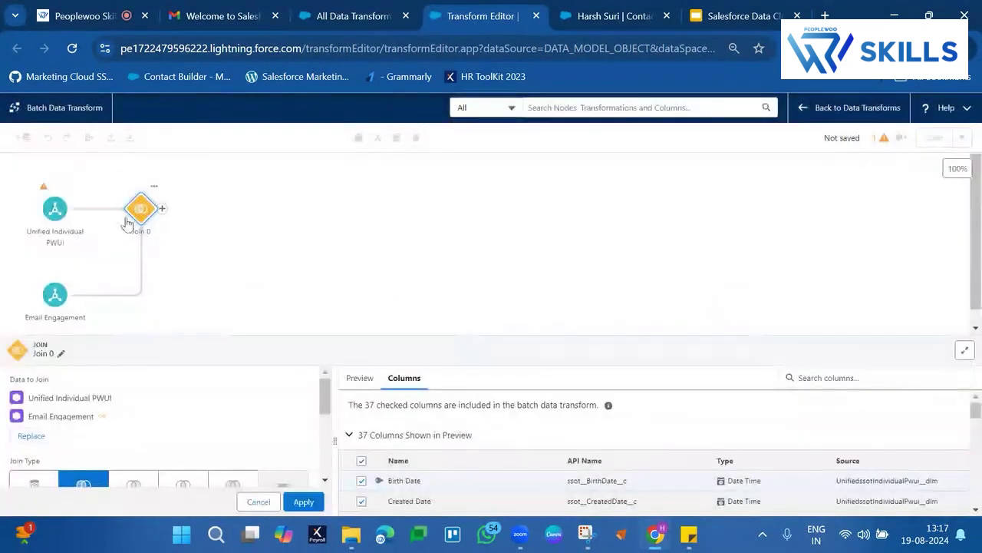
pyautogui.click(153, 187)
pyautogui.click(184, 235)
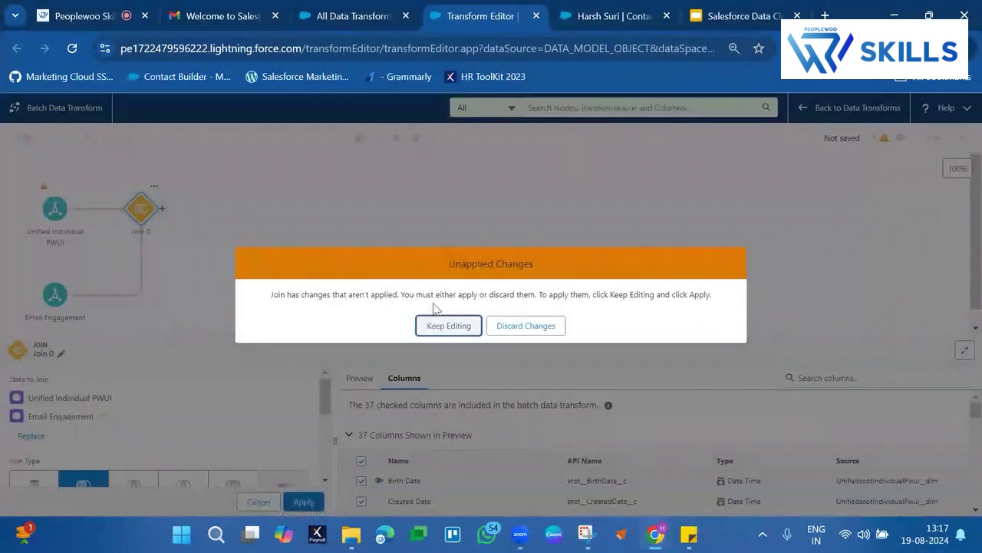
pyautogui.click(450, 326)
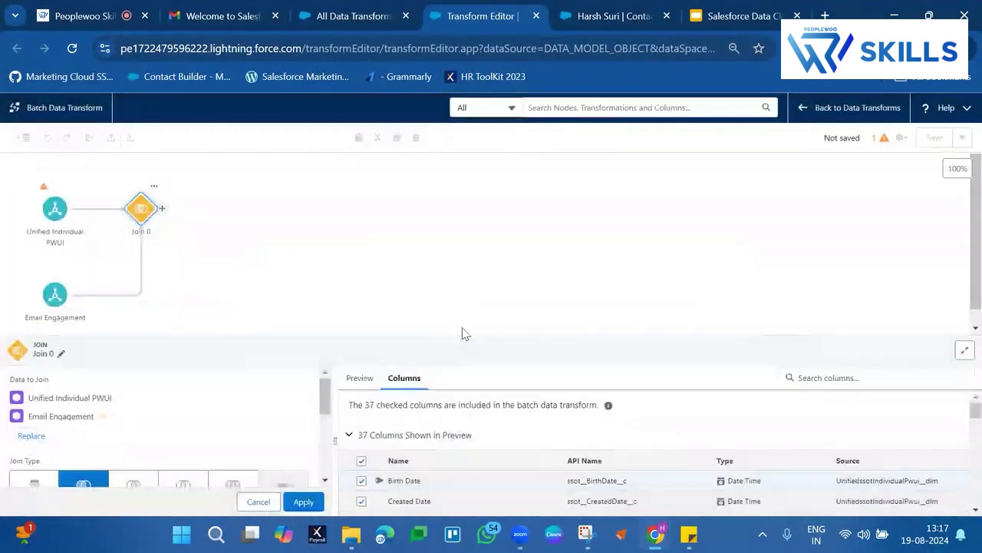
pyautogui.click(153, 187)
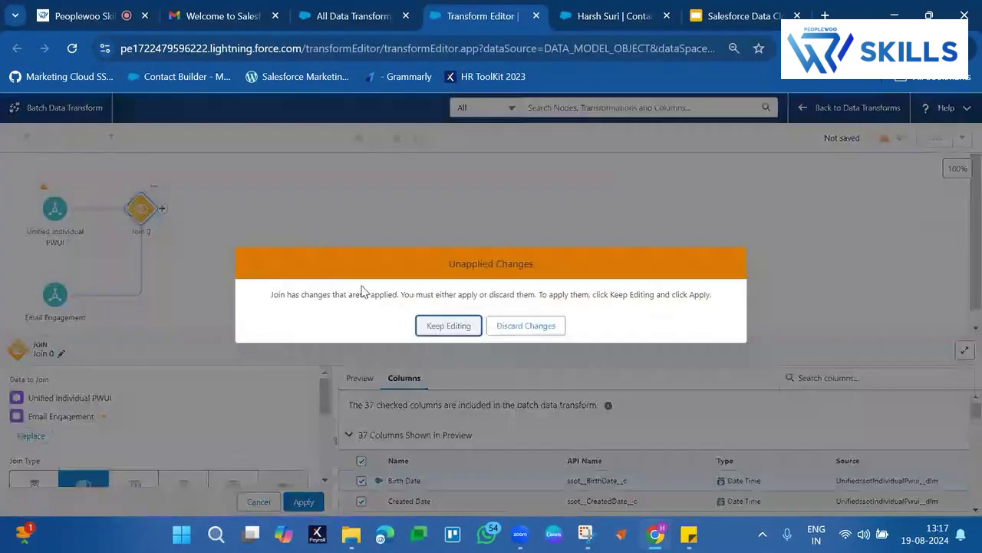
pyautogui.click(522, 327)
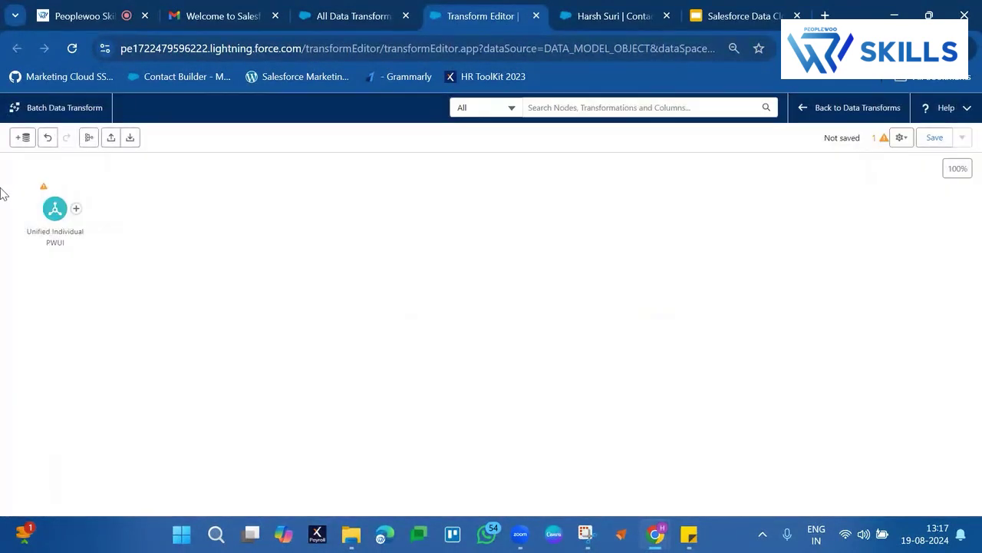
# Delete the Unified Individual PWUI node and open the input data selection for the empty transform
pyautogui.click(54, 208)
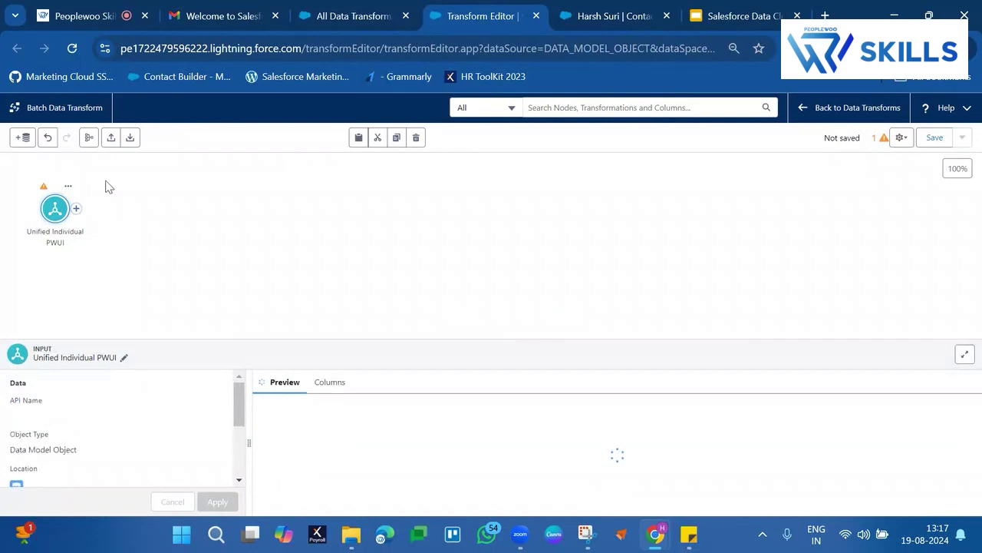
pyautogui.click(416, 139)
pyautogui.click(479, 367)
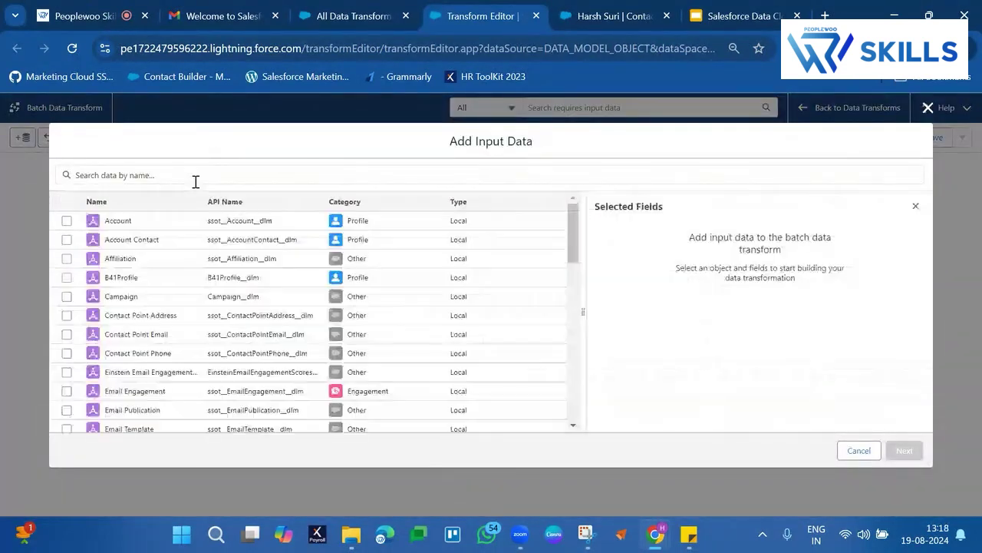
# Search the input data for "indivi" and add the Individual object with all its fields to the transform
pyautogui.click(195, 178)
pyautogui.write('ind')
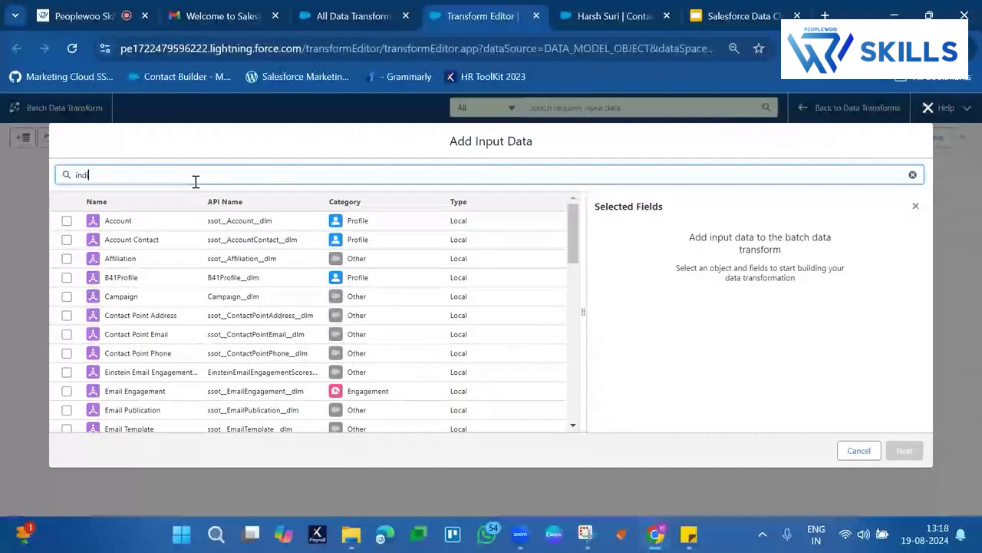
pyautogui.write('i')
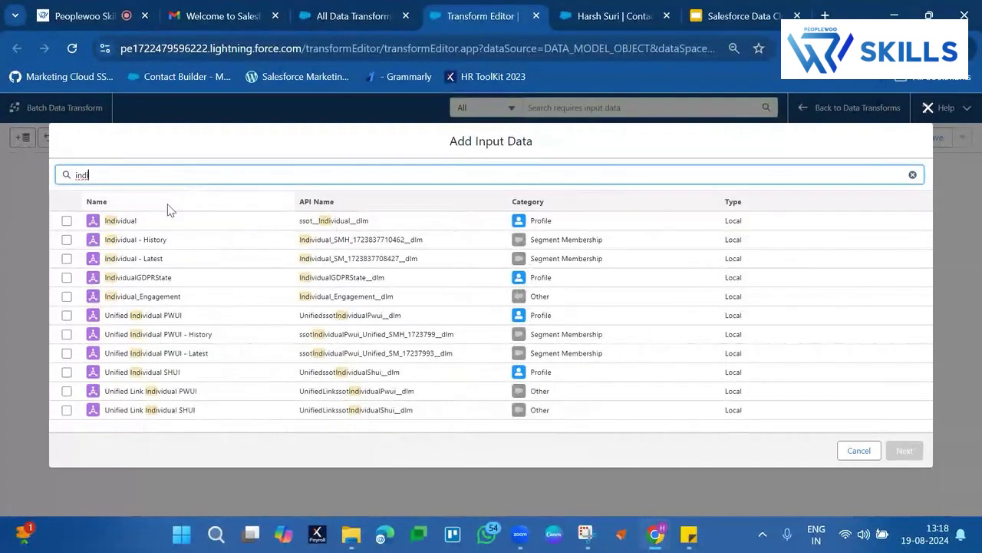
pyautogui.write('v')
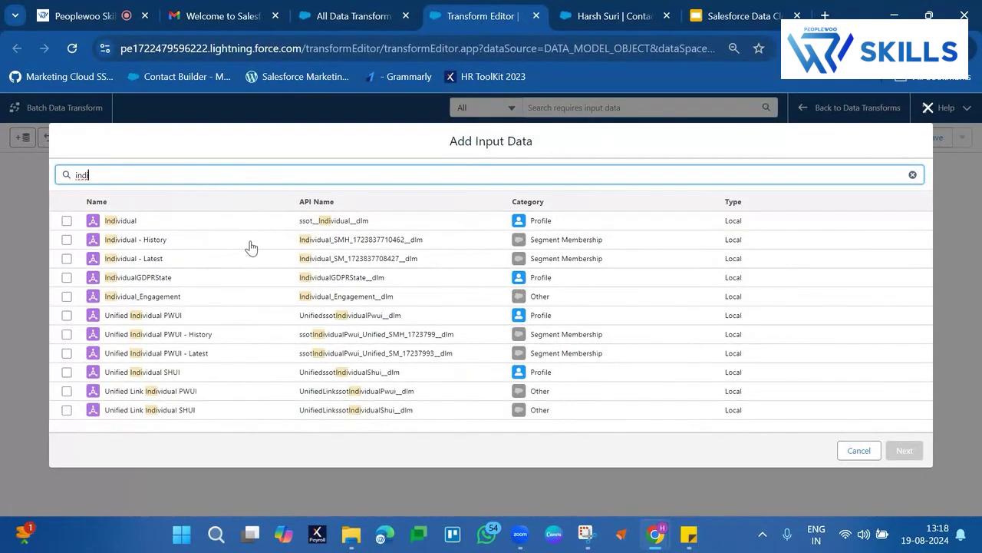
pyautogui.write('i')
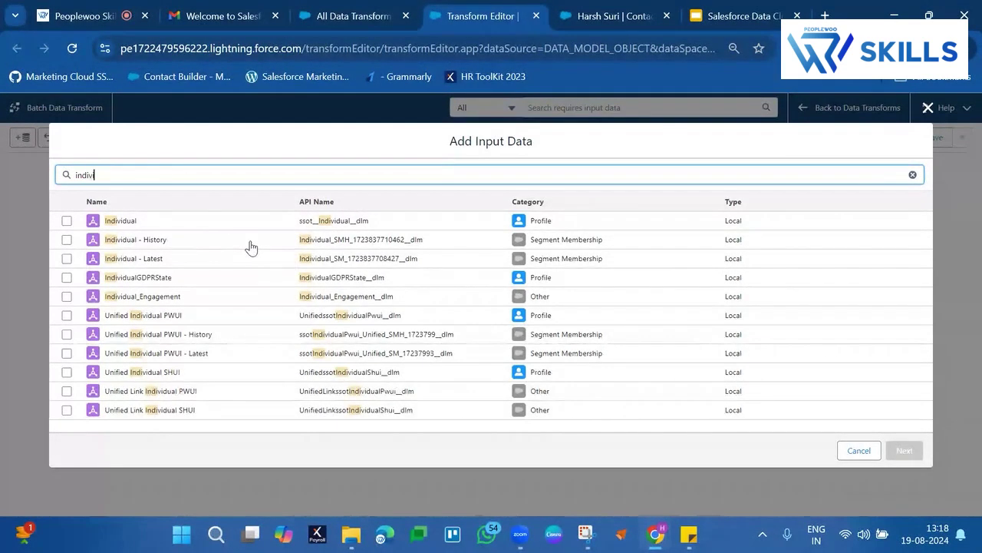
pyautogui.click(67, 222)
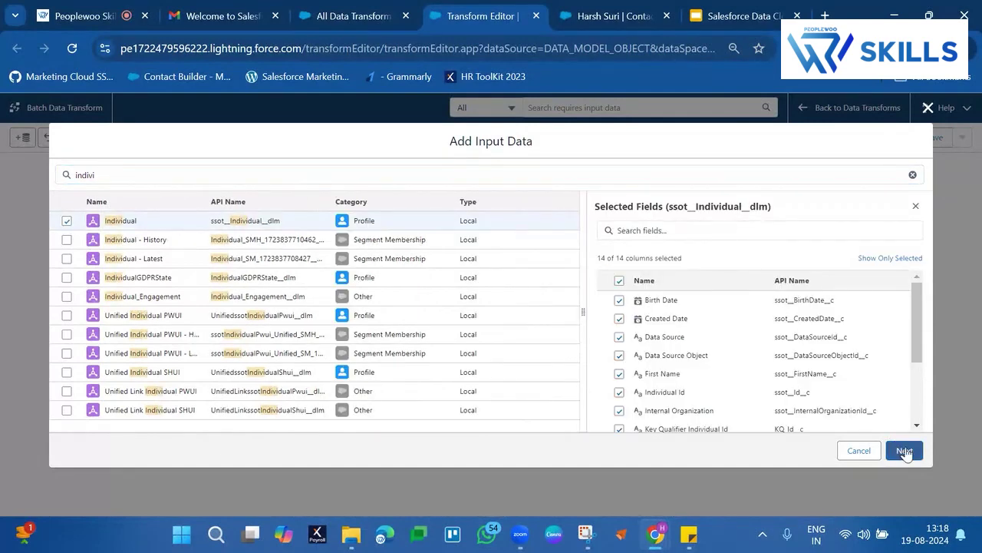
pyautogui.click(906, 451)
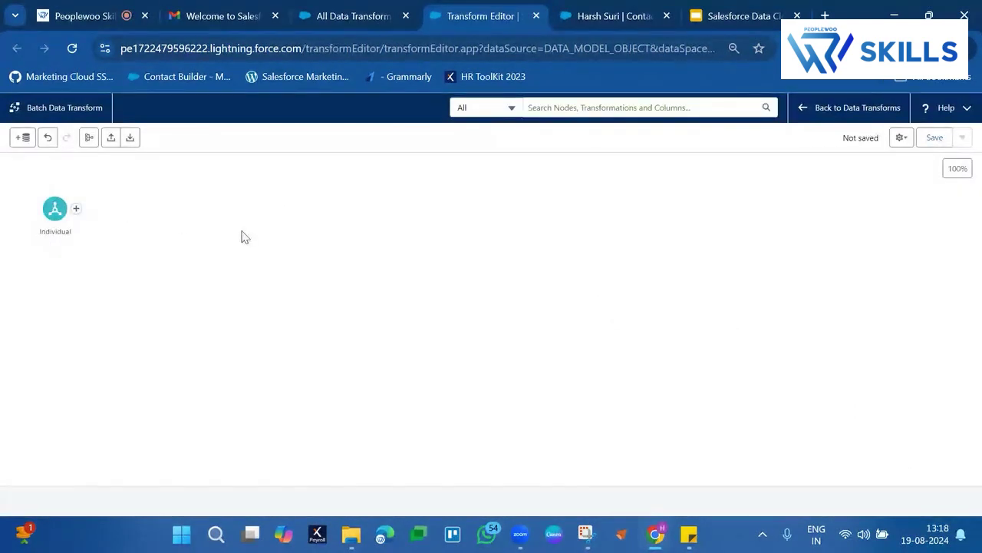
# Add a join to the Individual node, search the input data for "email" and choose Email Engagement with all its fields
pyautogui.click(75, 209)
pyautogui.click(60, 333)
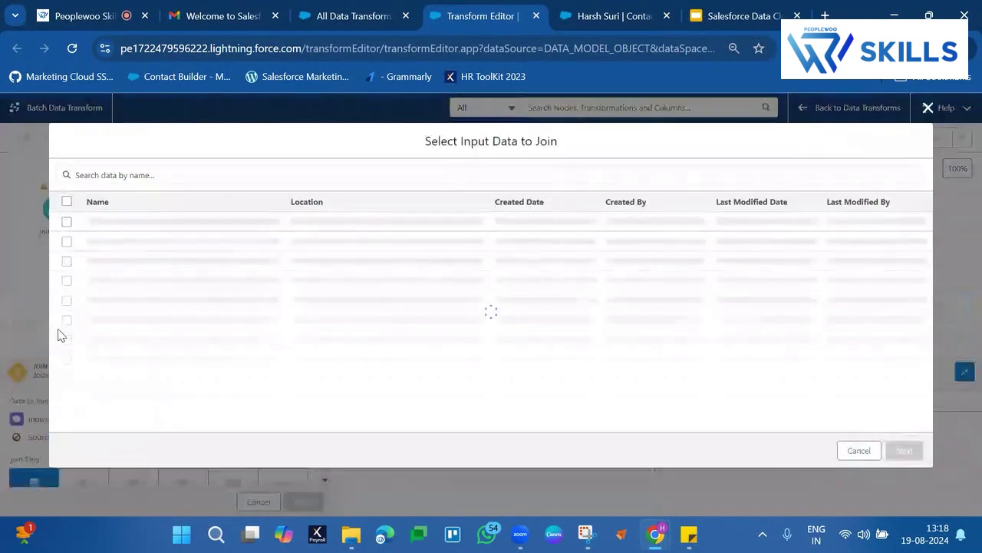
pyautogui.click(223, 182)
pyautogui.write('emai')
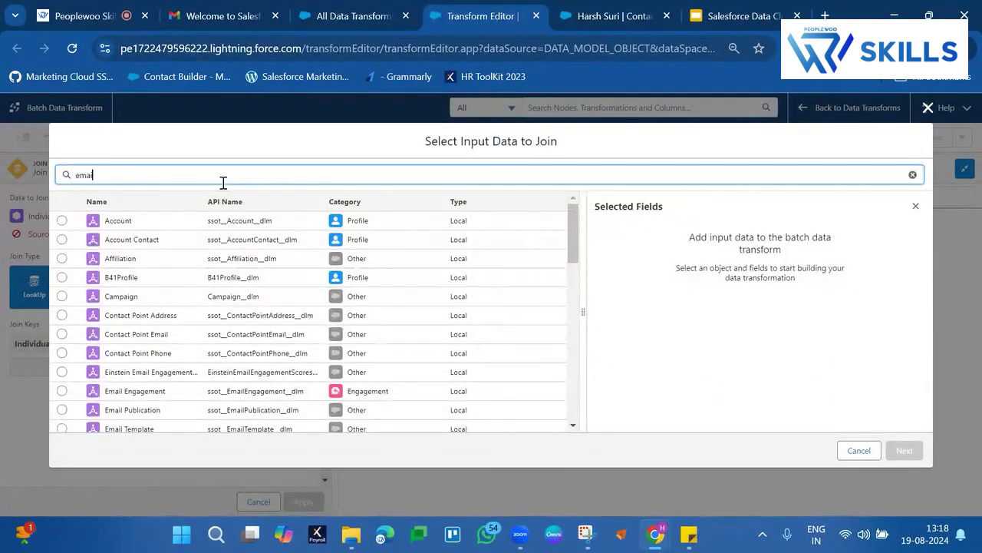
pyautogui.write('l')
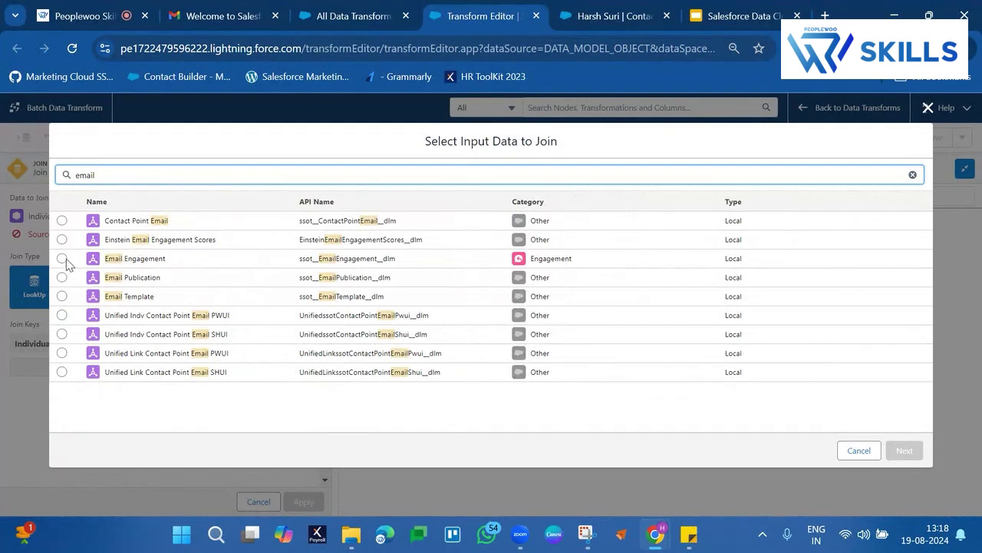
pyautogui.click(62, 258)
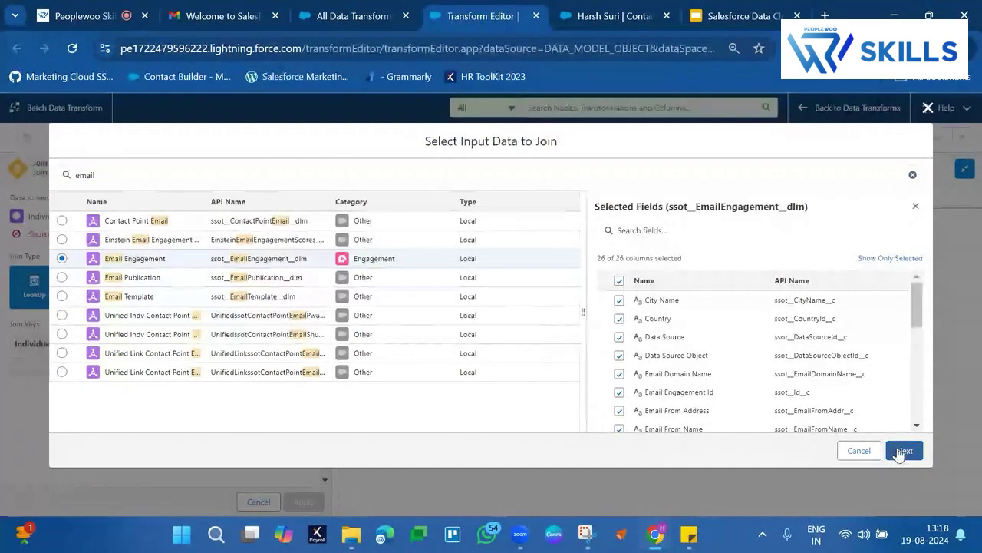
pyautogui.click(904, 451)
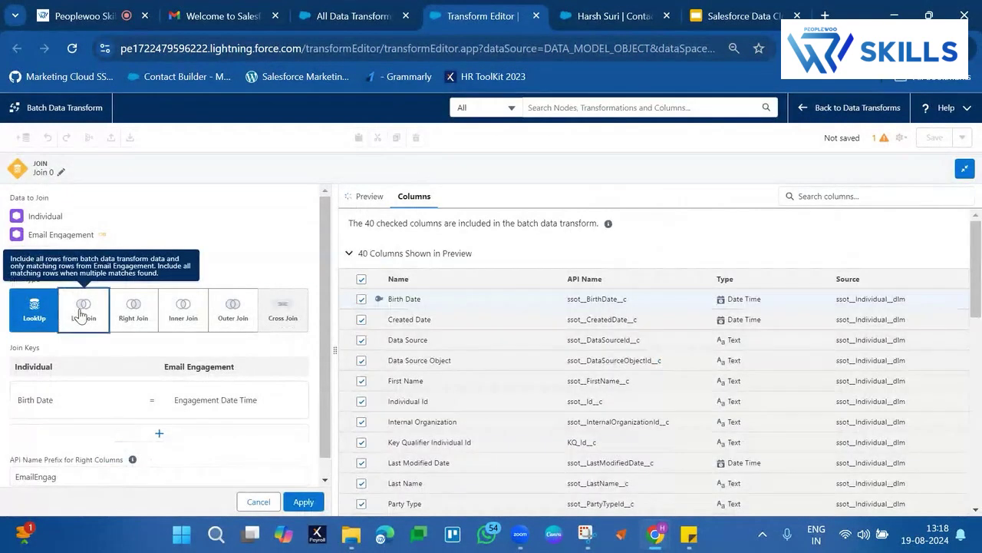
# Make the join a Left Join and replace the Individual side's join key with Individual Id
pyautogui.click(81, 315)
pyautogui.scroll(-1, 105, 379)
pyautogui.click(107, 384)
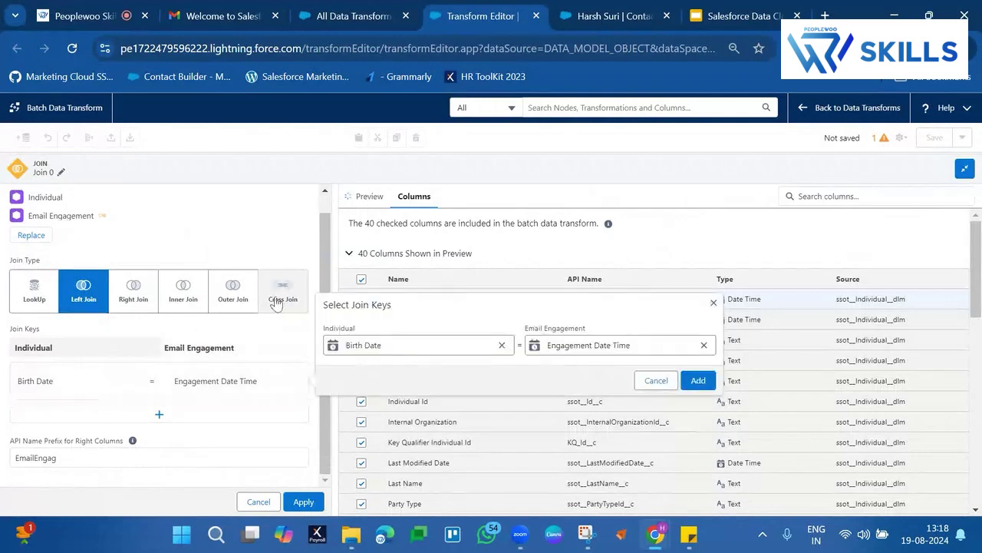
pyautogui.click(502, 344)
pyautogui.click(473, 344)
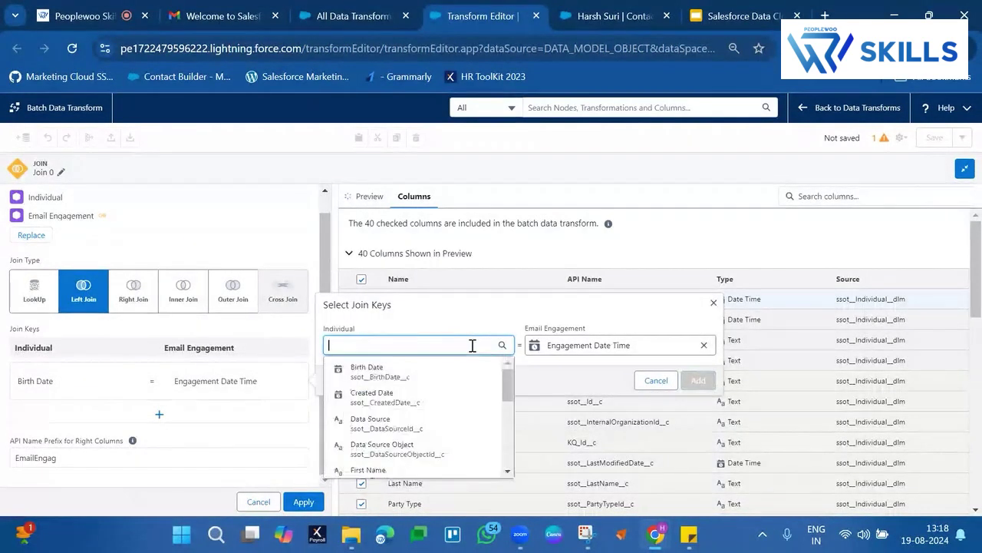
pyautogui.scroll(-3, 405, 417)
pyautogui.write('in')
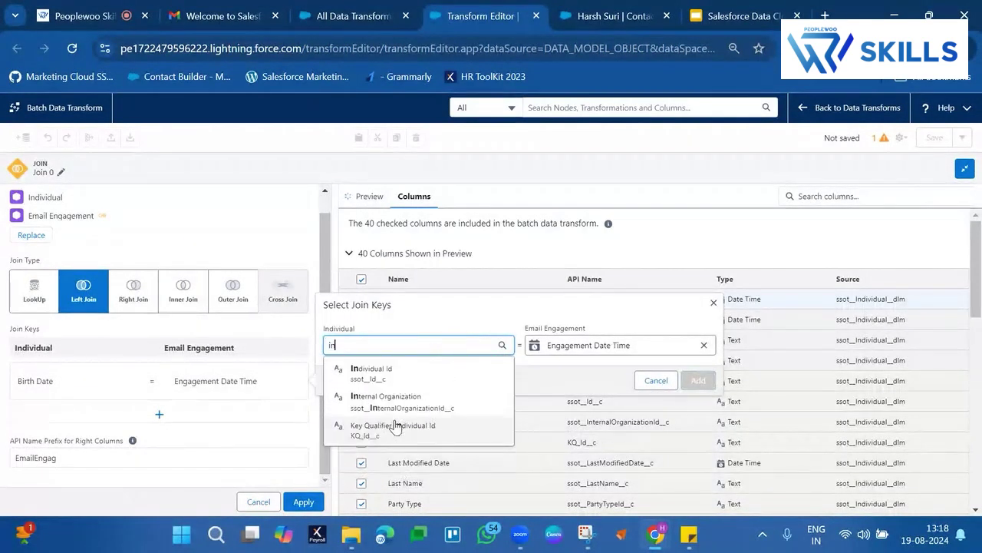
pyautogui.write('di')
pyautogui.click(422, 370)
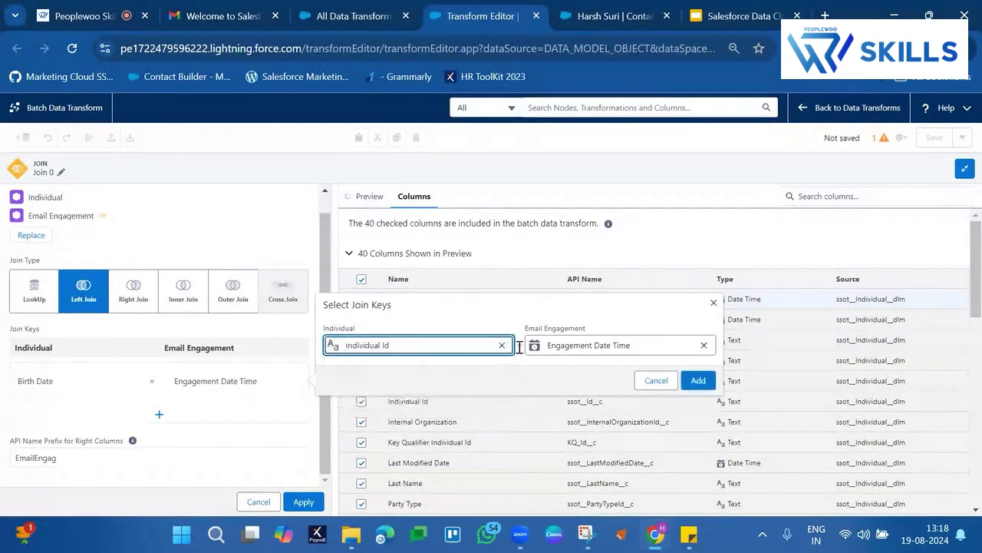
# Set the Email Engagement join key to Individual, add the key pair and apply the join to the transform
pyautogui.click(702, 345)
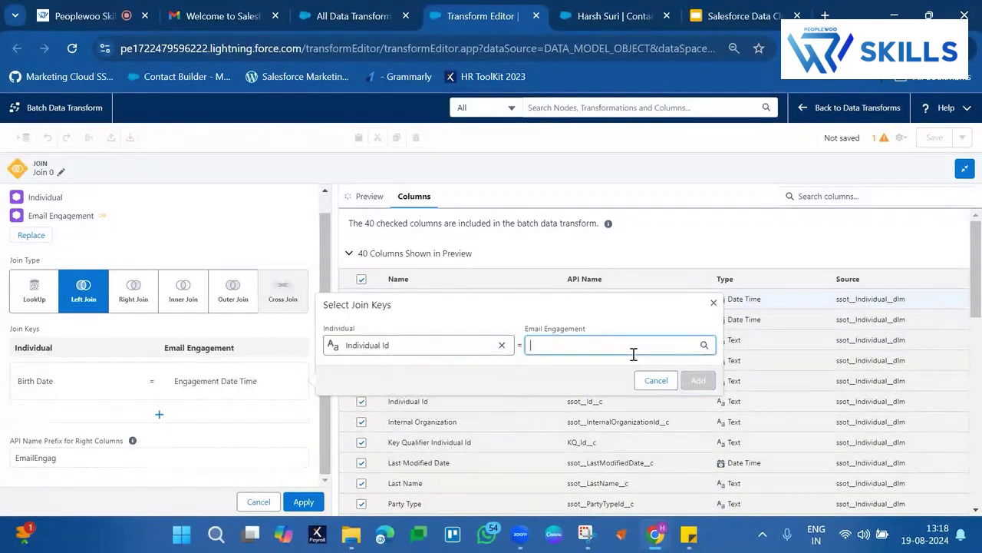
pyautogui.write('indi')
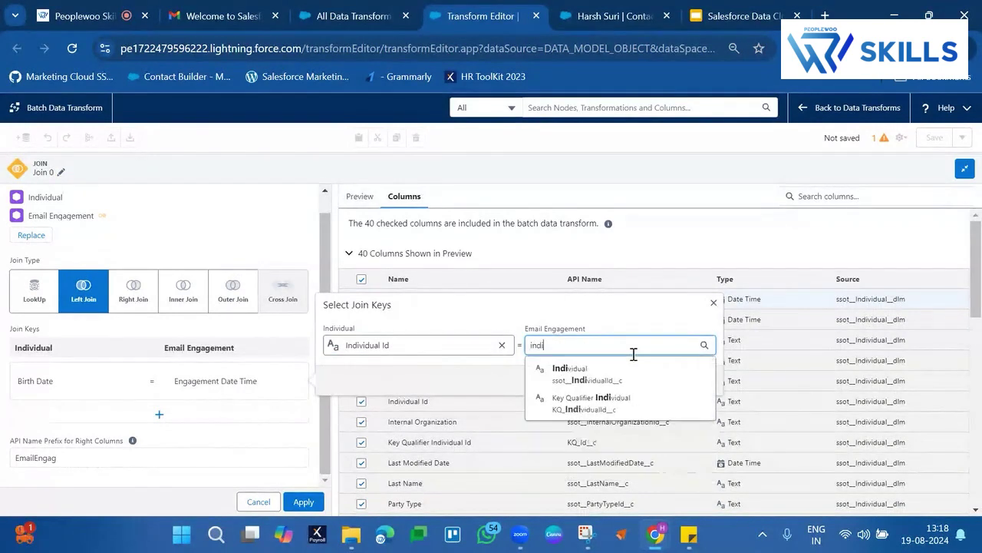
pyautogui.click(582, 376)
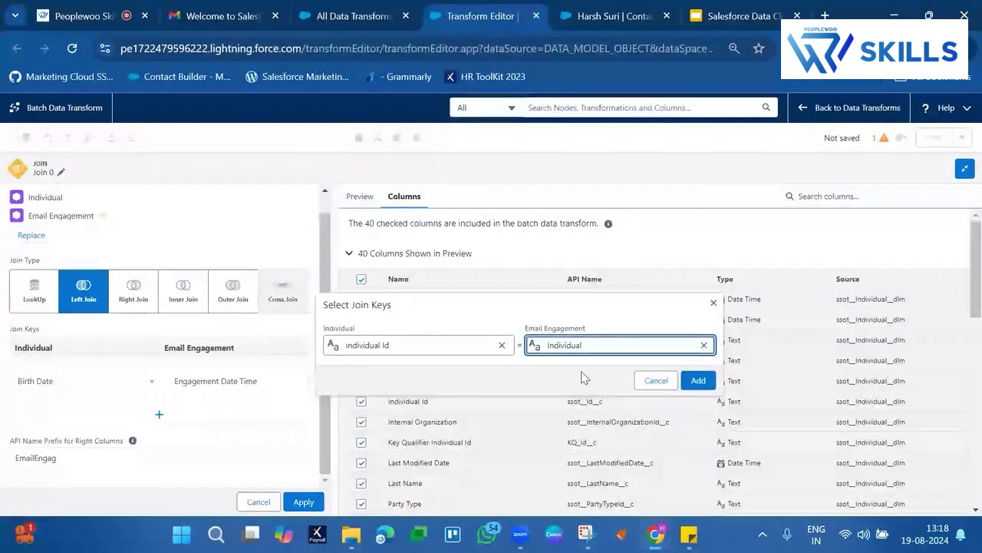
pyautogui.click(703, 388)
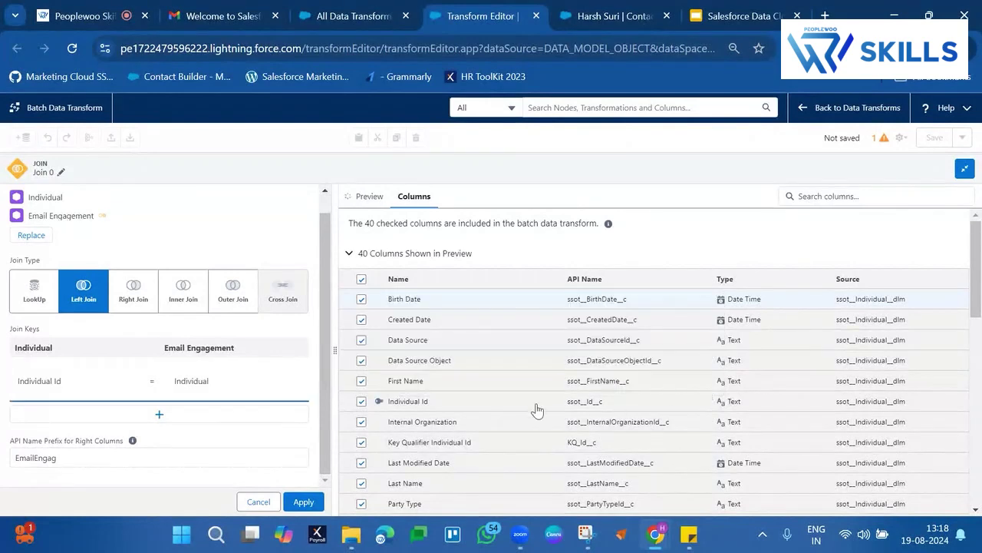
pyautogui.click(301, 502)
pyautogui.click(542, 236)
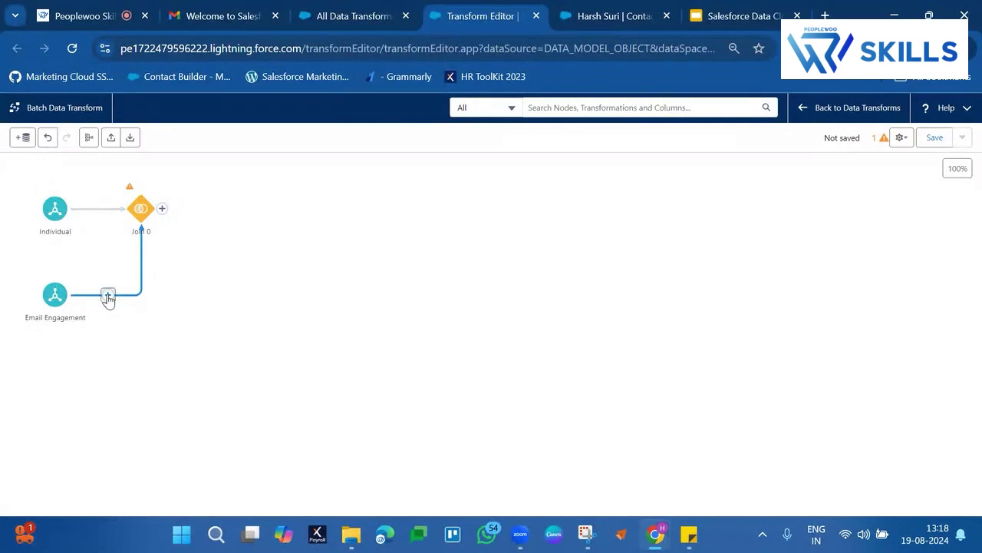
# Insert a Filter node between Email Engagement and the join, and start a filter on the Engagement Channel Action column
pyautogui.click(108, 296)
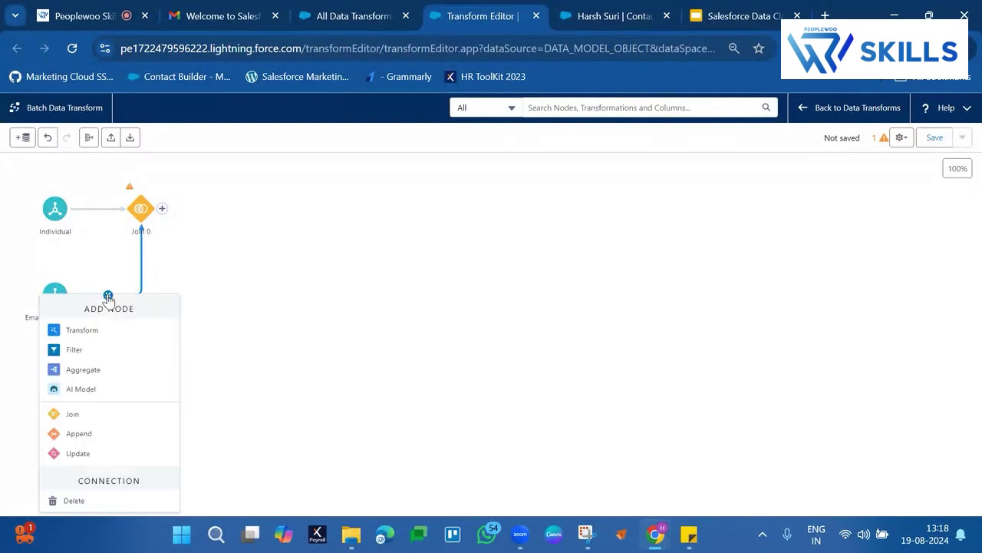
pyautogui.click(96, 350)
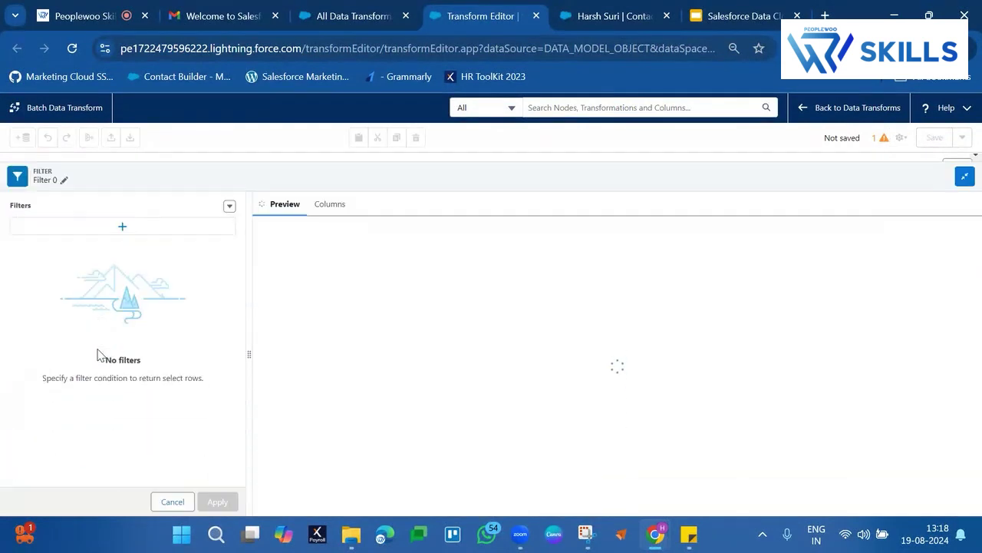
pyautogui.click(180, 218)
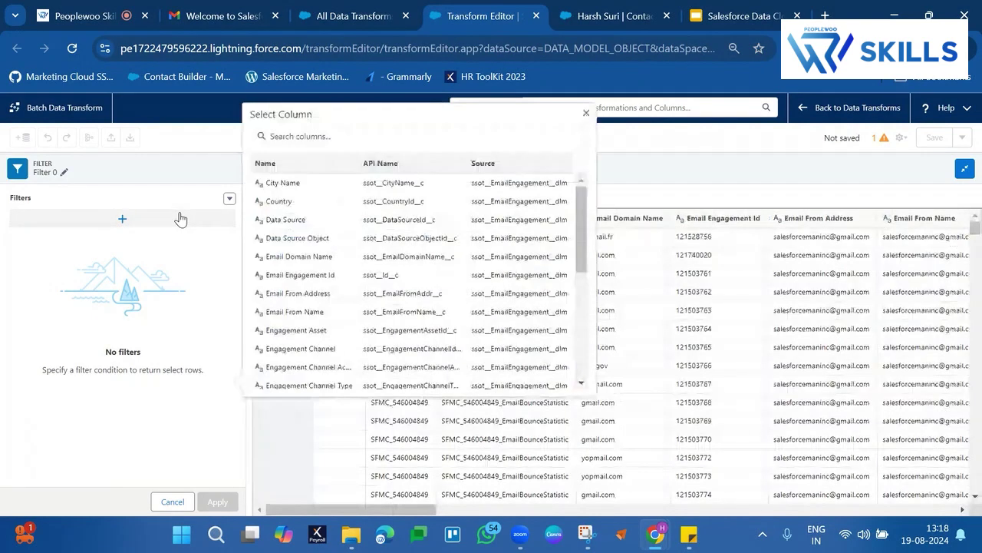
pyautogui.click(331, 136)
pyautogui.write('email')
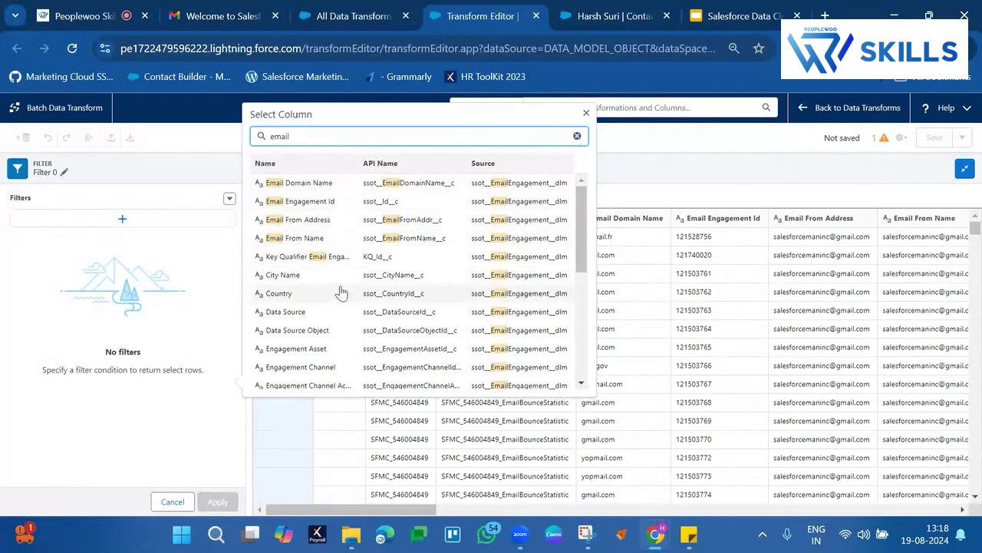
pyautogui.scroll(-1, 338, 372)
pyautogui.click(325, 353)
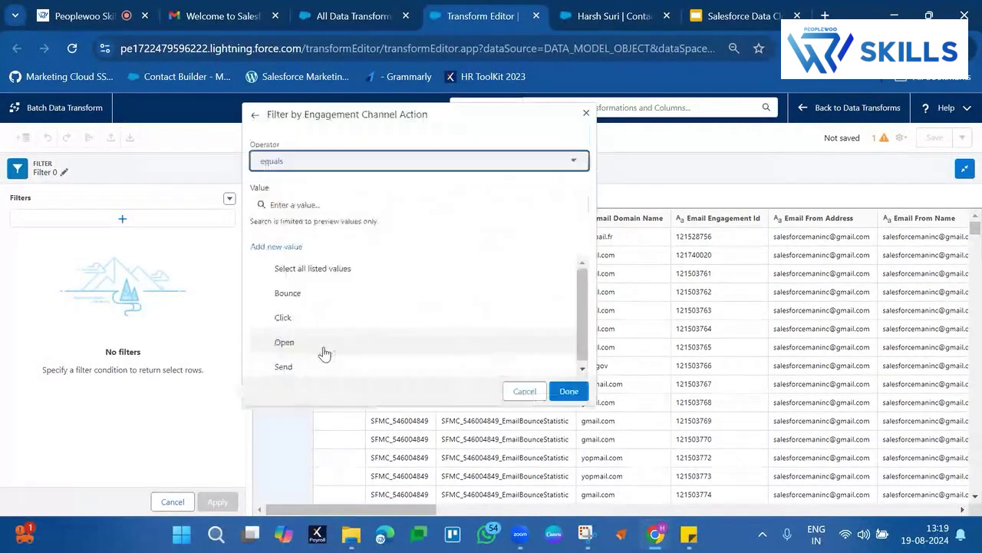
# Restrict Engagement Channel Action to equal Open or Click, review the condition and apply the filter
pyautogui.click(292, 342)
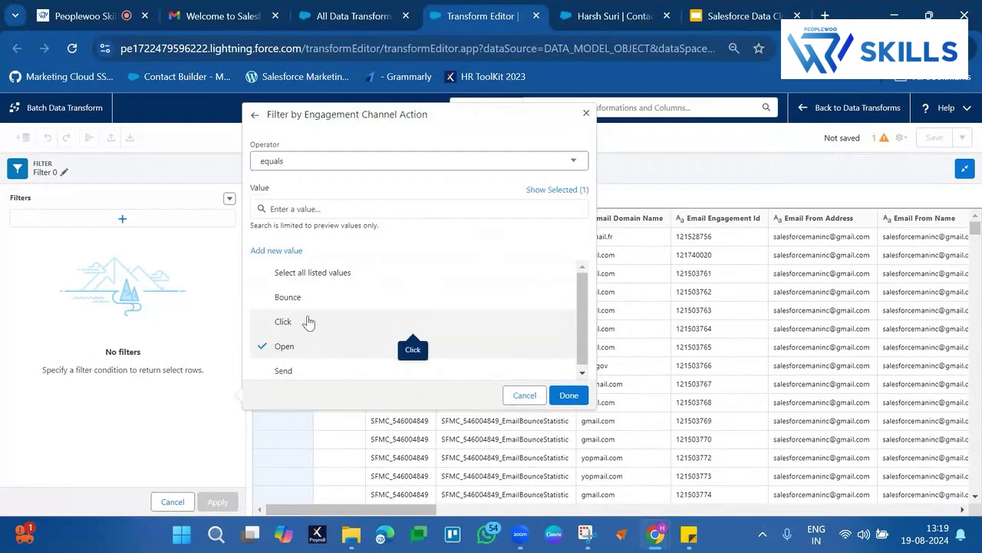
pyautogui.click(308, 321)
pyautogui.click(561, 394)
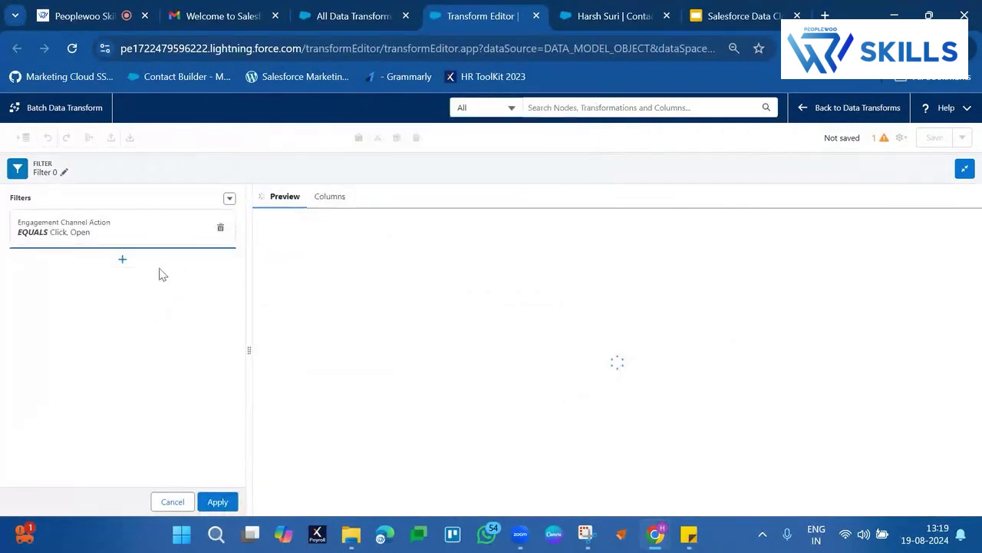
pyautogui.click(113, 232)
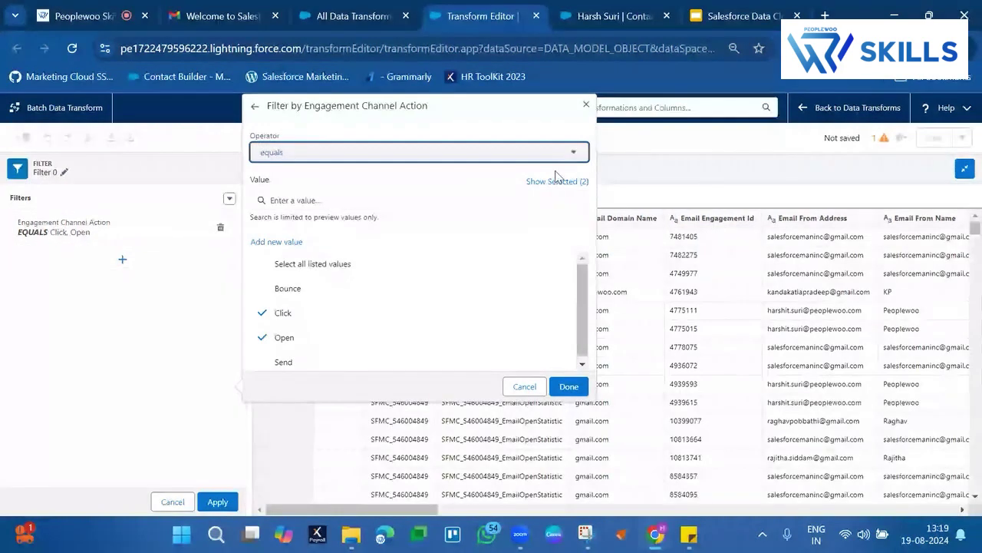
pyautogui.click(586, 104)
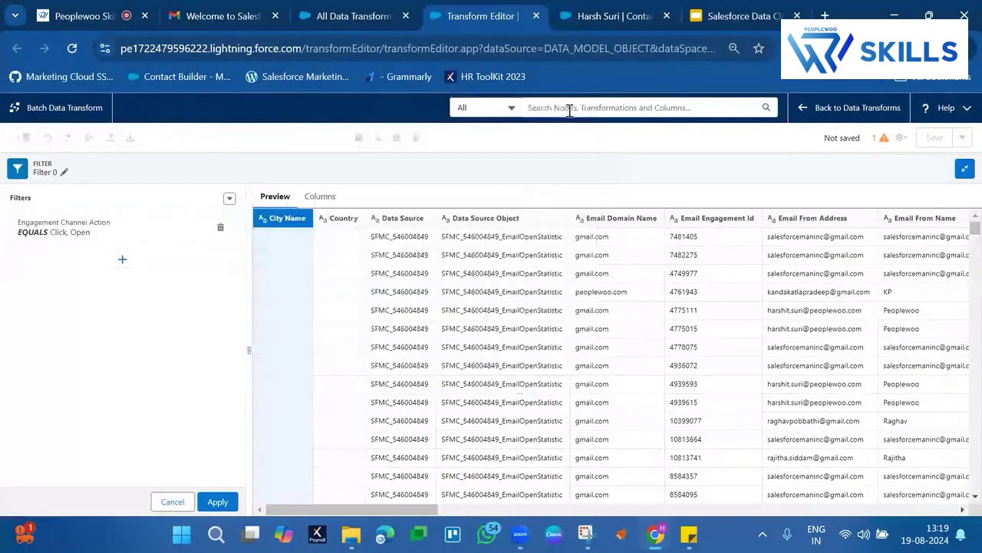
pyautogui.click(218, 501)
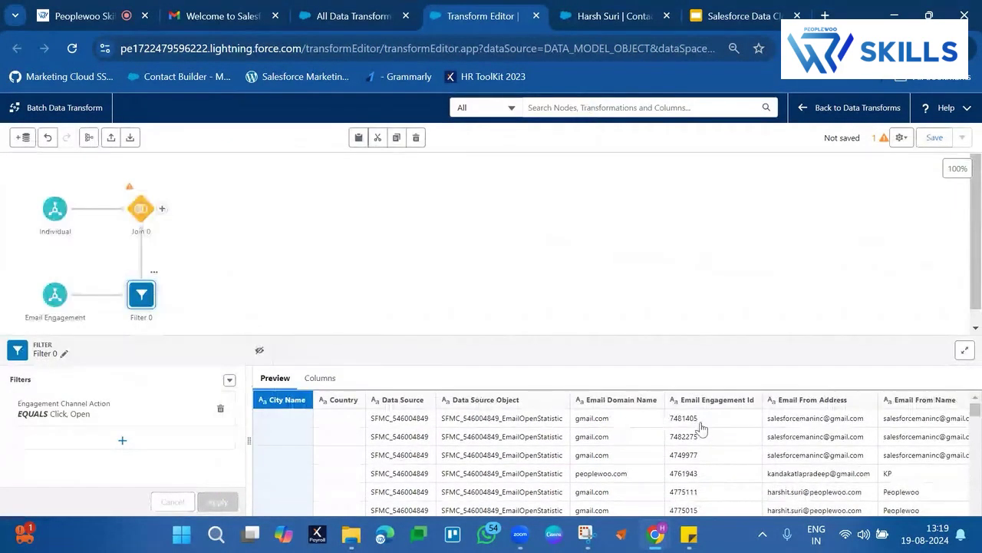